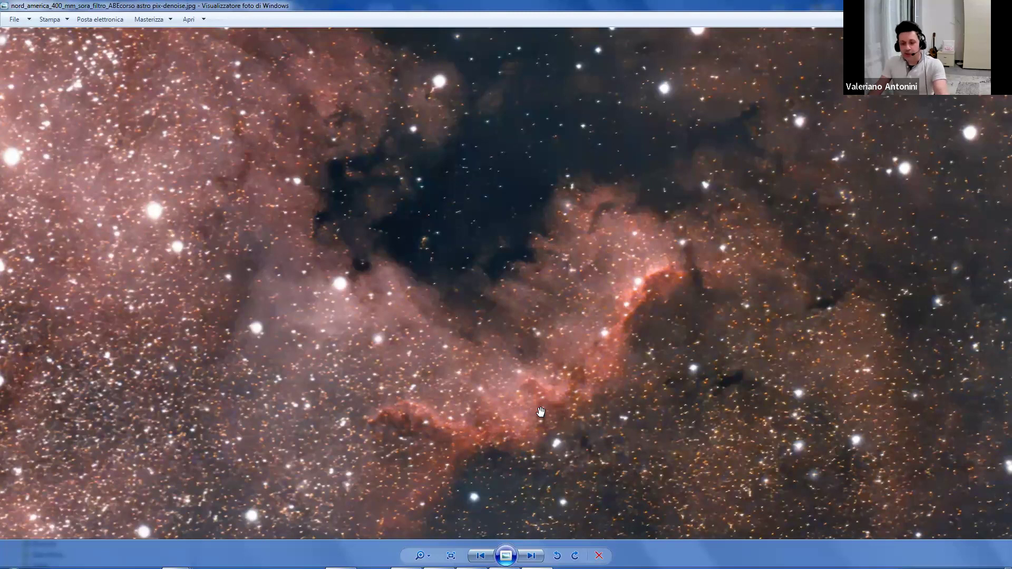
- Examine the denoised North America nebula photo at different magnifications, including its upper area, and close it
scroll(540, 411, "down", 2)
scroll(439, 263, "up", 3)
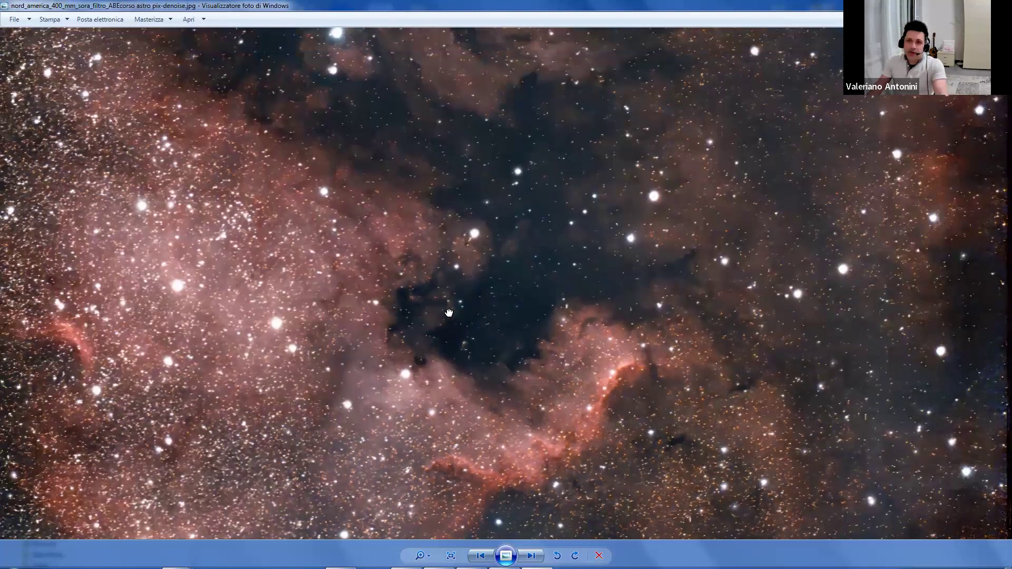
left_click_drag(439, 264, 439, 349)
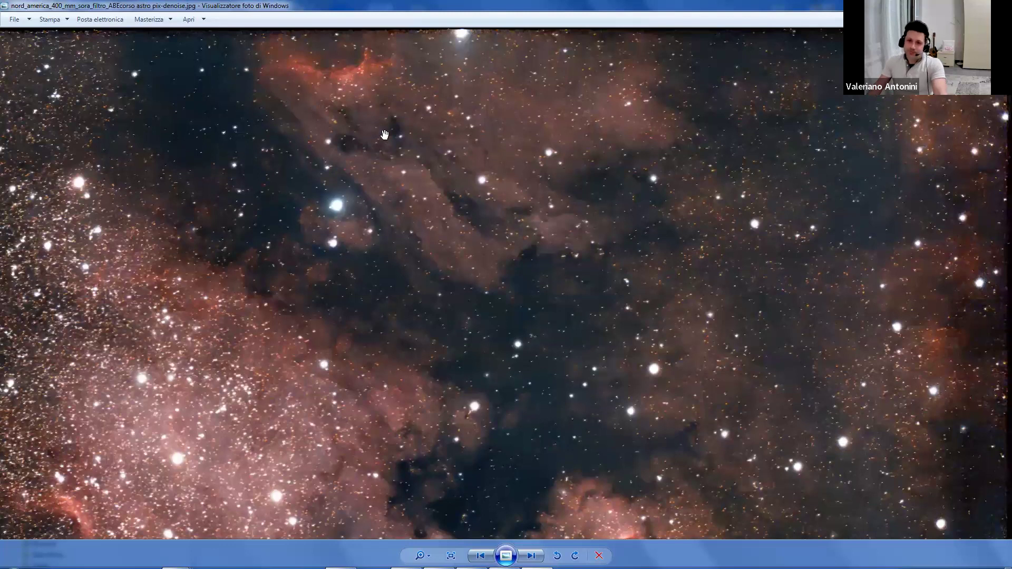
scroll(415, 263, "down", 3)
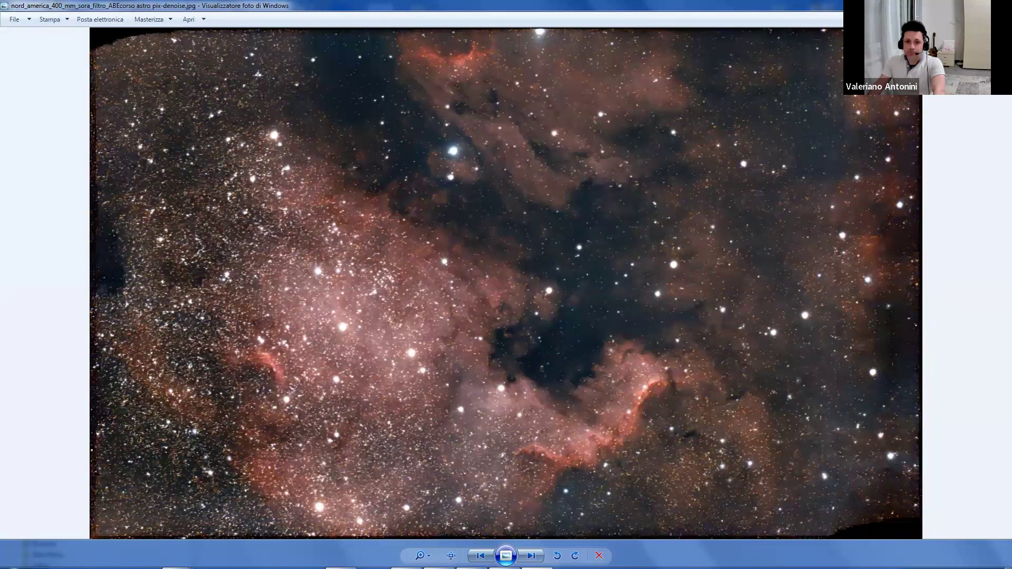
key("Escape")
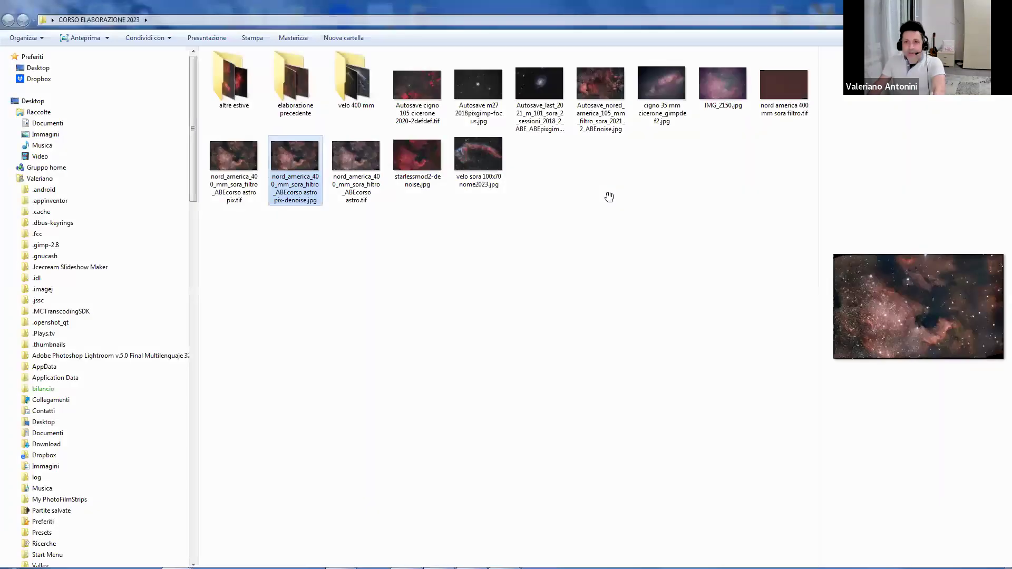
- Open IMG_2150.jpg, check its camera and exposure details in the file properties, and close the photo
left_click(415, 171)
double_click(711, 86)
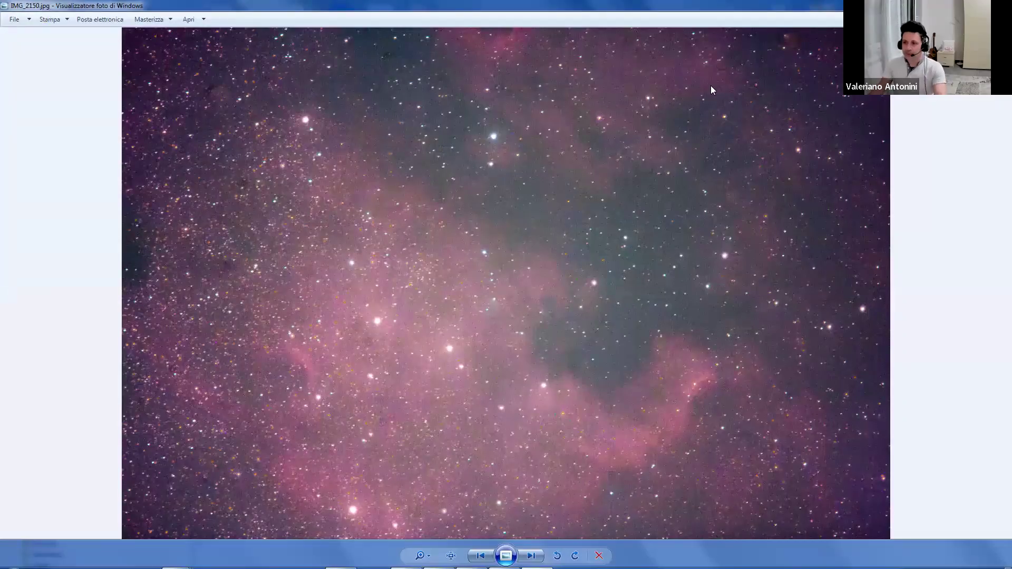
right_click(589, 242)
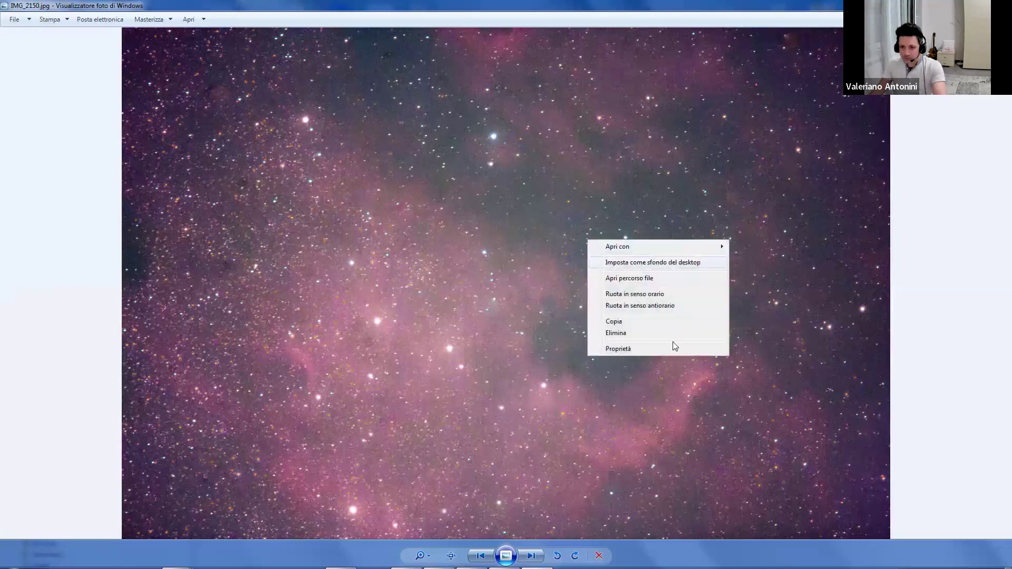
left_click(647, 350)
left_click(728, 330)
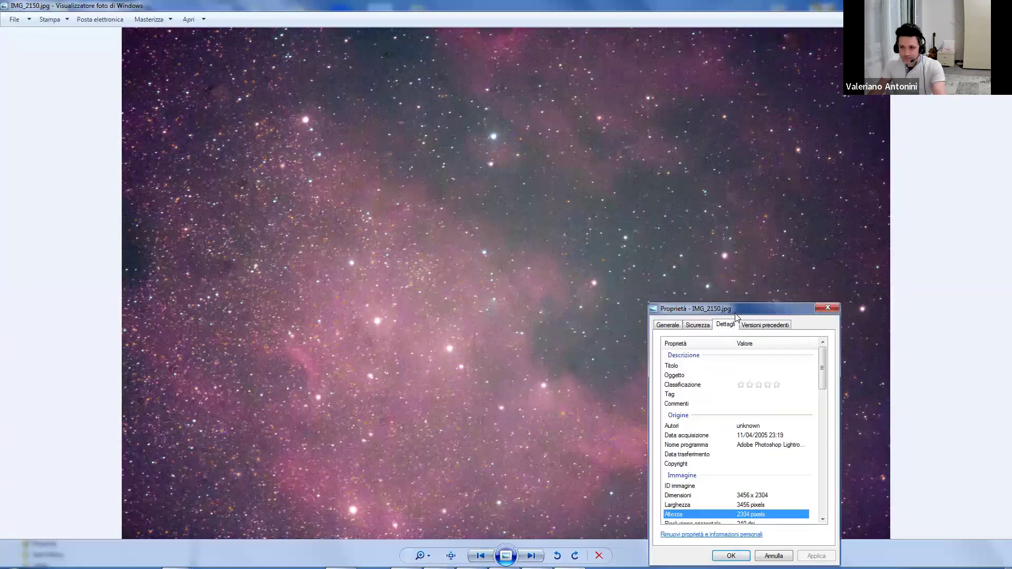
left_click_drag(549, 78, 550, 79)
scroll(558, 173, "down", 1)
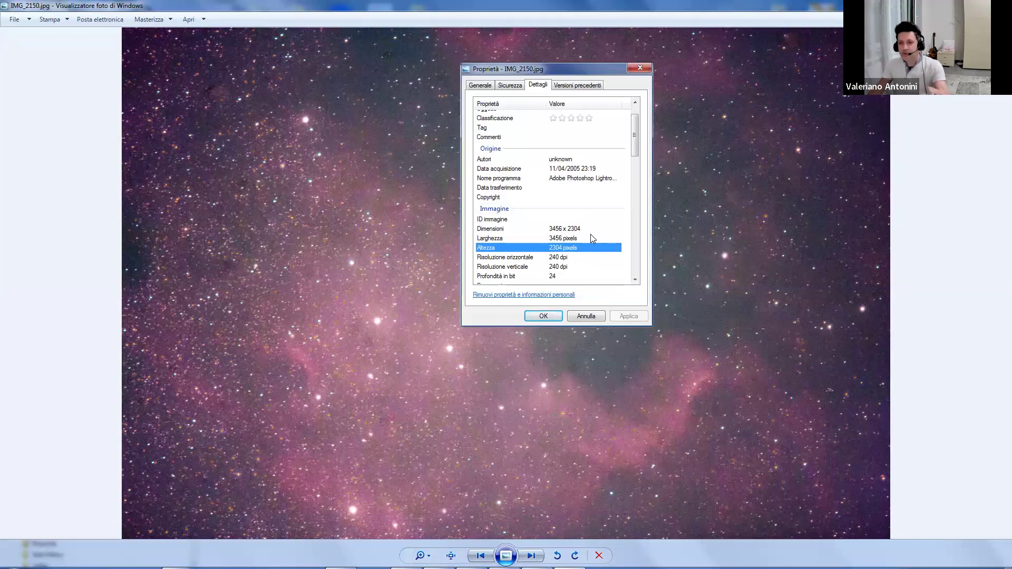
left_click_drag(635, 144, 642, 178)
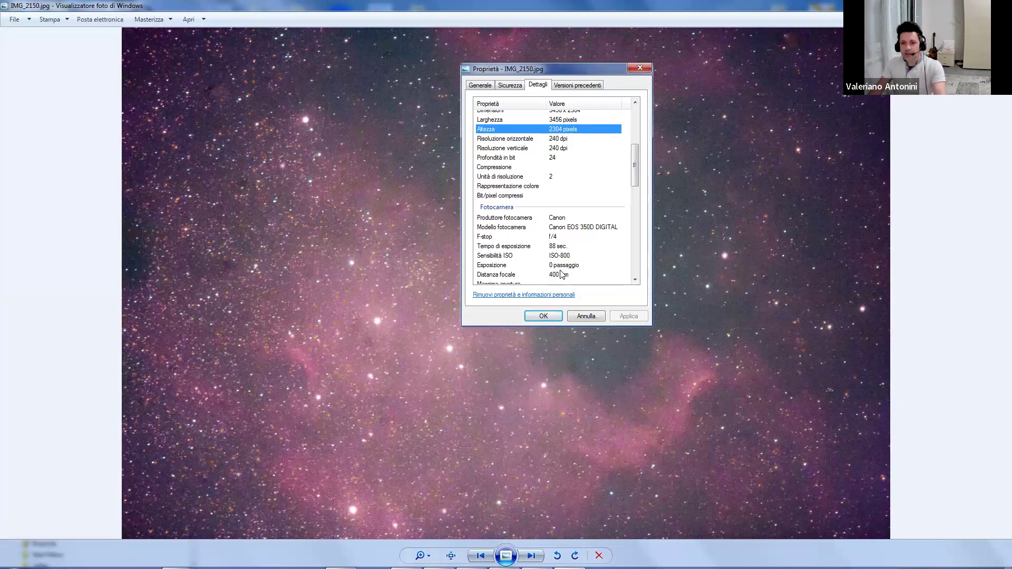
left_click(596, 318)
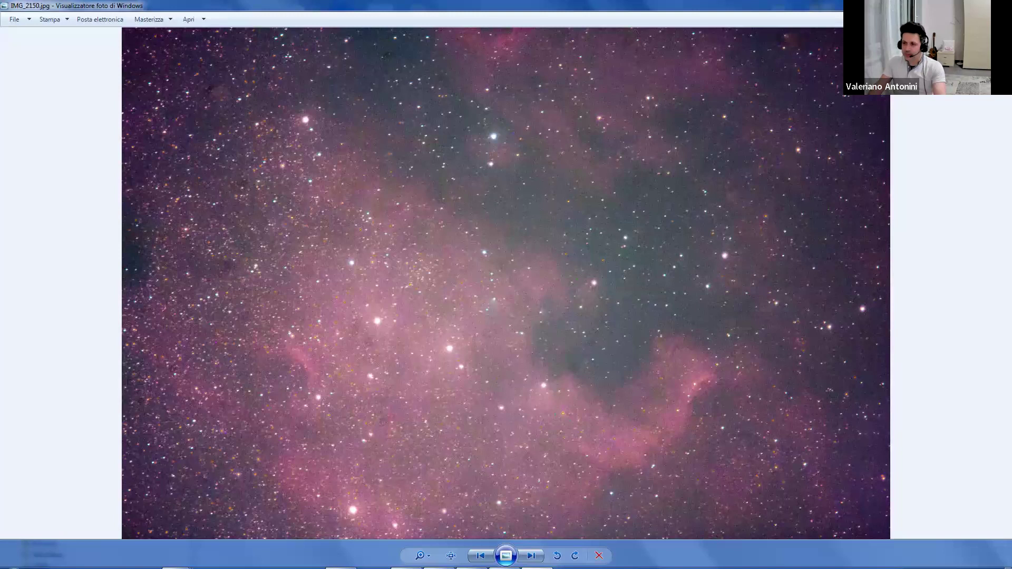
key("Escape")
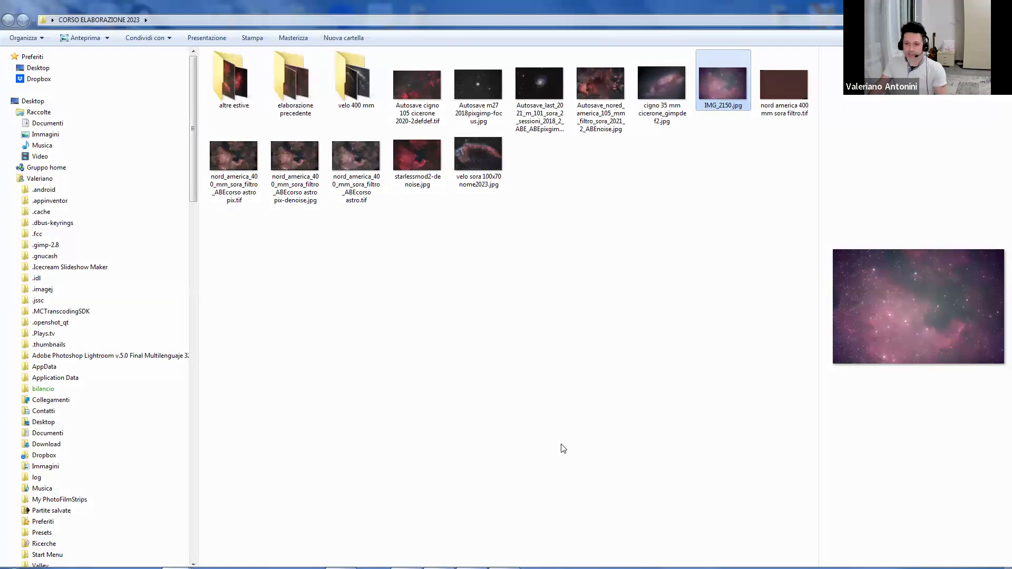
- In Lightroom, reset the nebula photo's develop settings and set its white balance by sampling the dark sky area
left_click(405, 558)
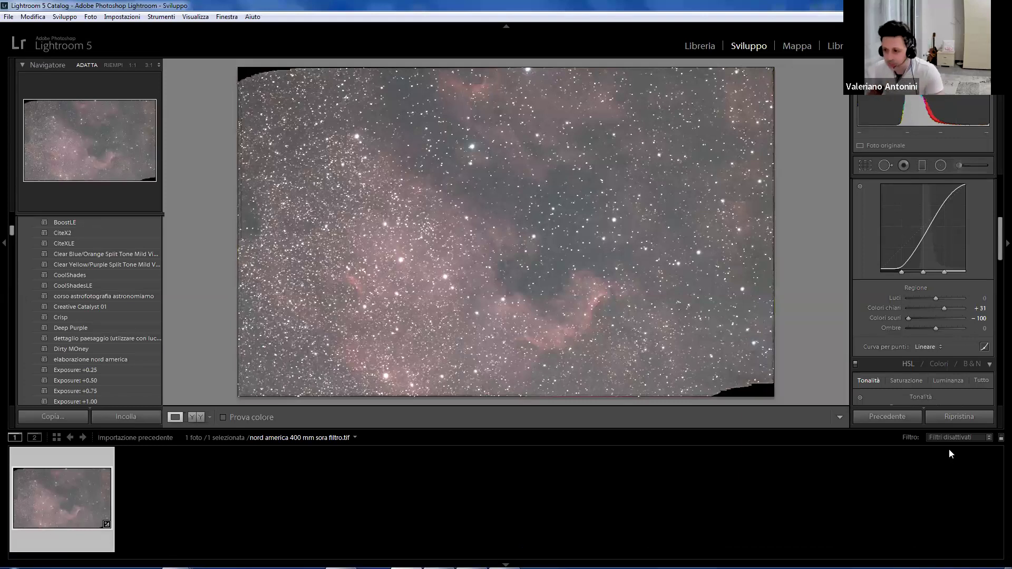
left_click(958, 418)
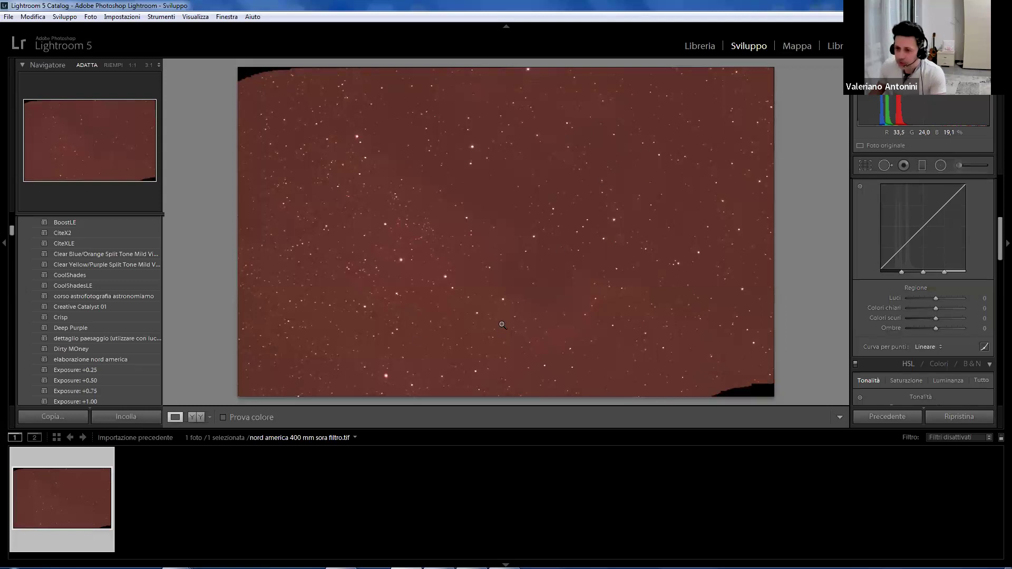
scroll(908, 211, "up", 3)
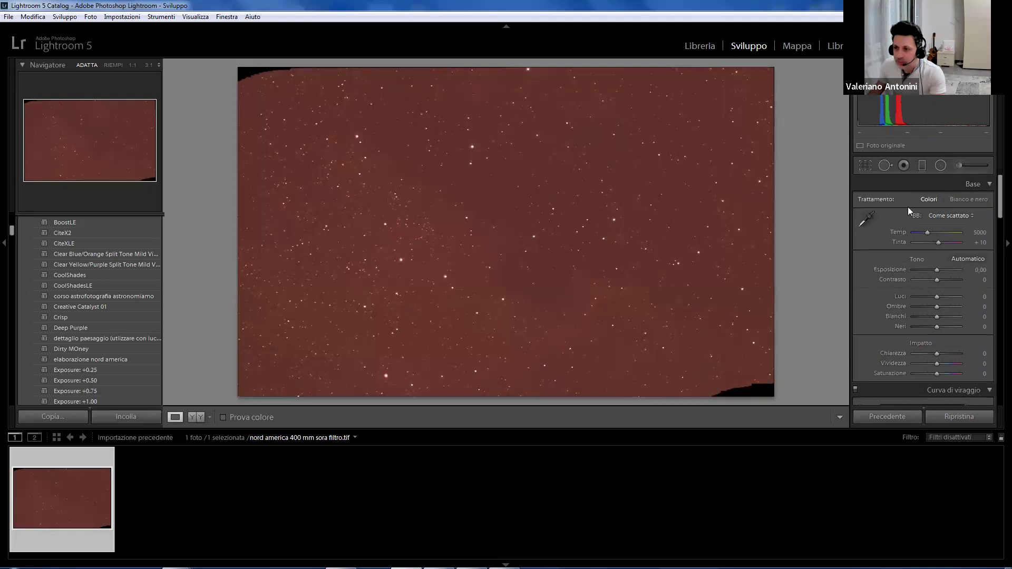
left_click(872, 222)
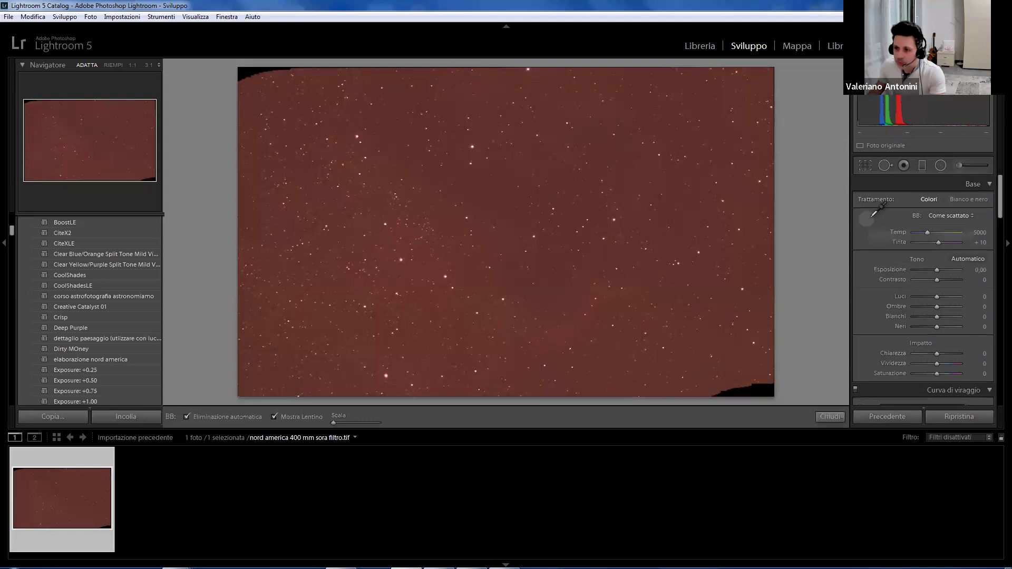
left_click(697, 162)
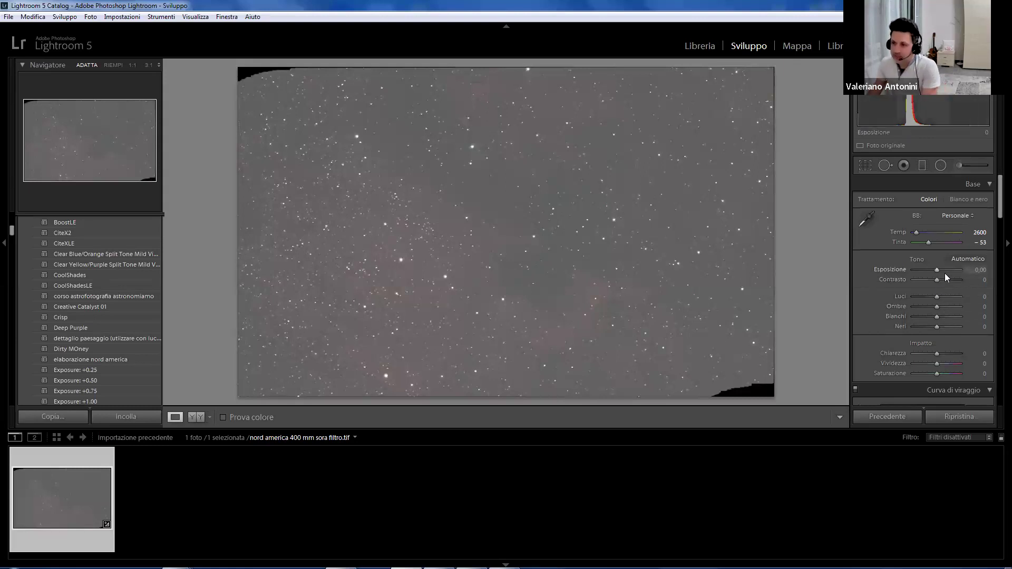
- Set the basic adjustments to exposure +1.59, contrast +95, shadows -73, blacks -84 and clarity +48
left_click_drag(925, 113, 920, 114)
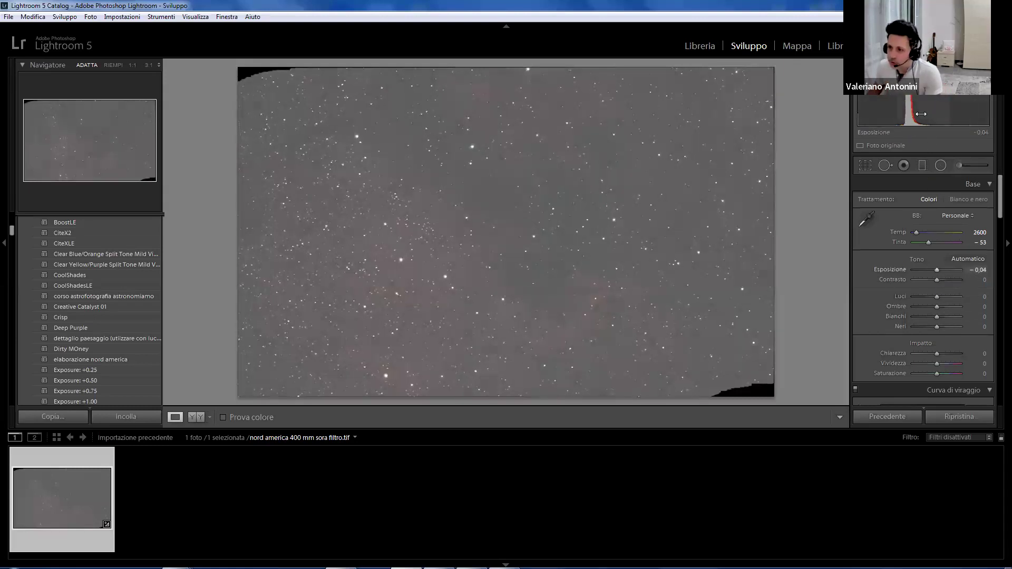
left_click_drag(936, 271, 952, 274)
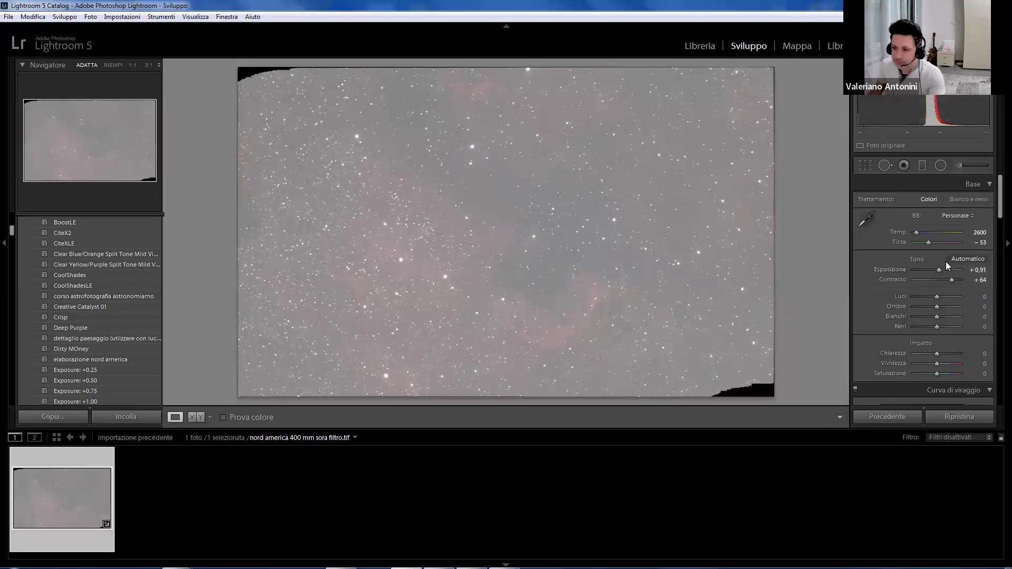
left_click_drag(937, 305, 927, 312)
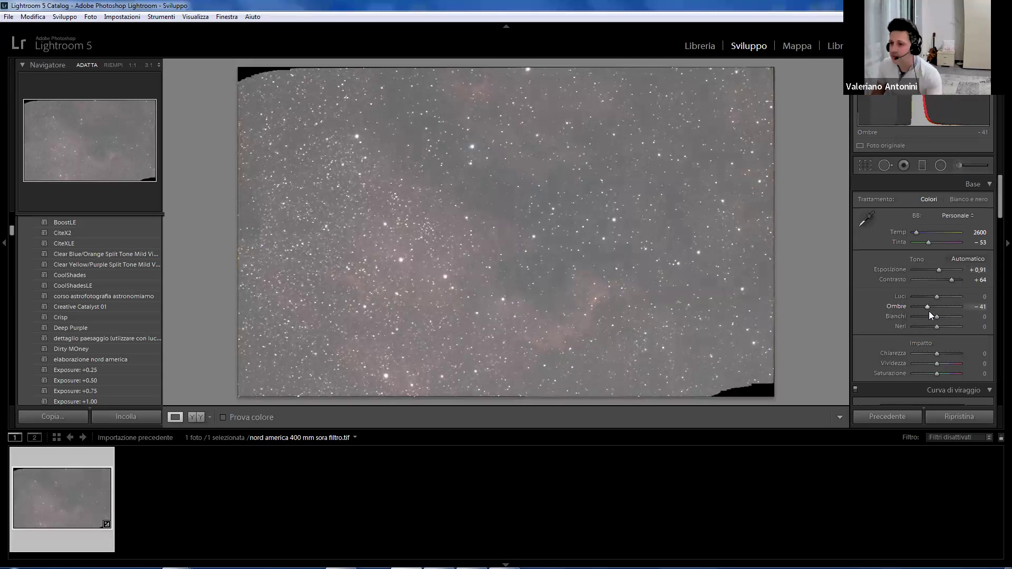
left_click_drag(934, 326, 928, 329)
left_click_drag(921, 329, 919, 312)
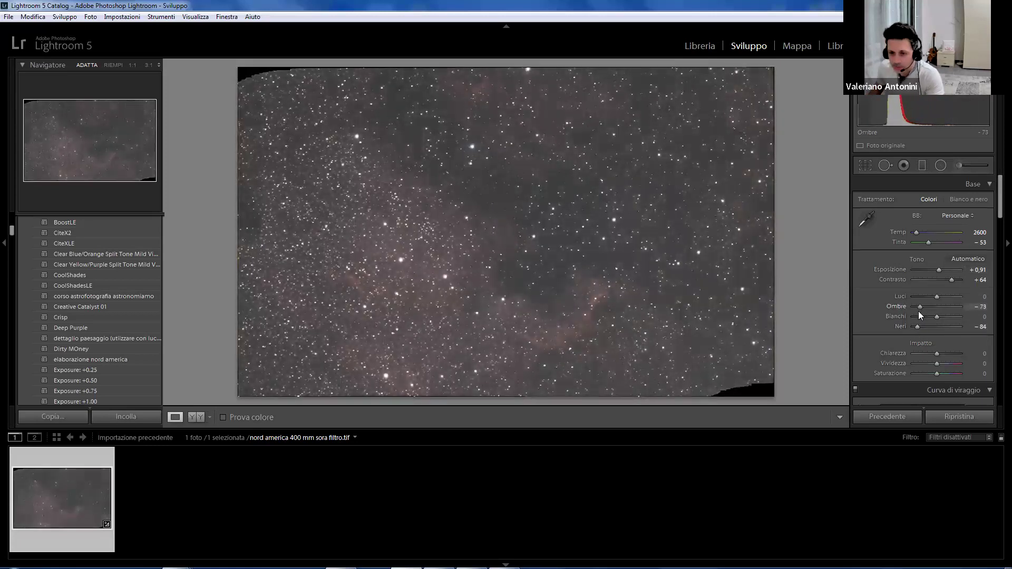
left_click_drag(939, 271, 957, 273)
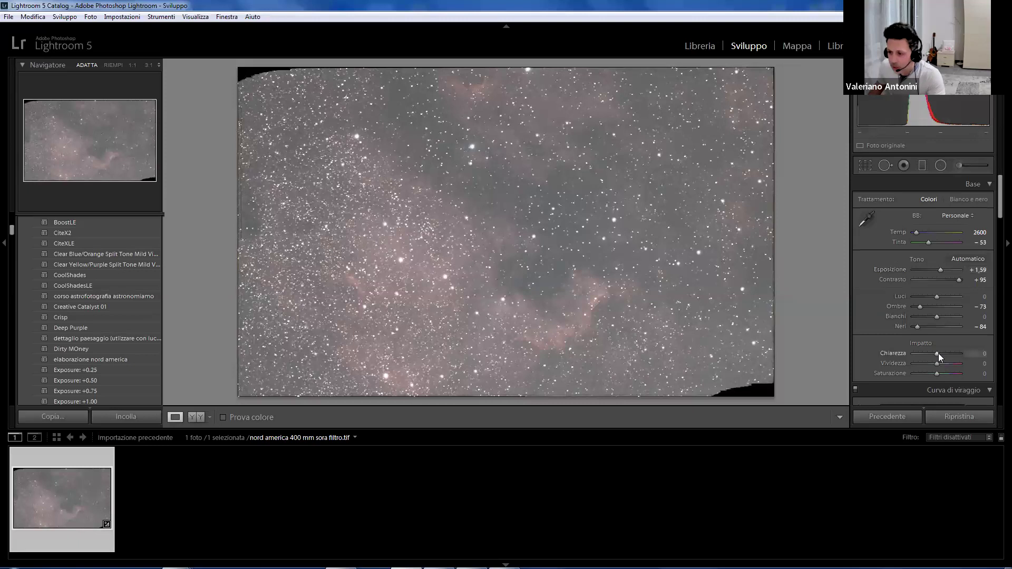
left_click_drag(938, 351, 951, 345)
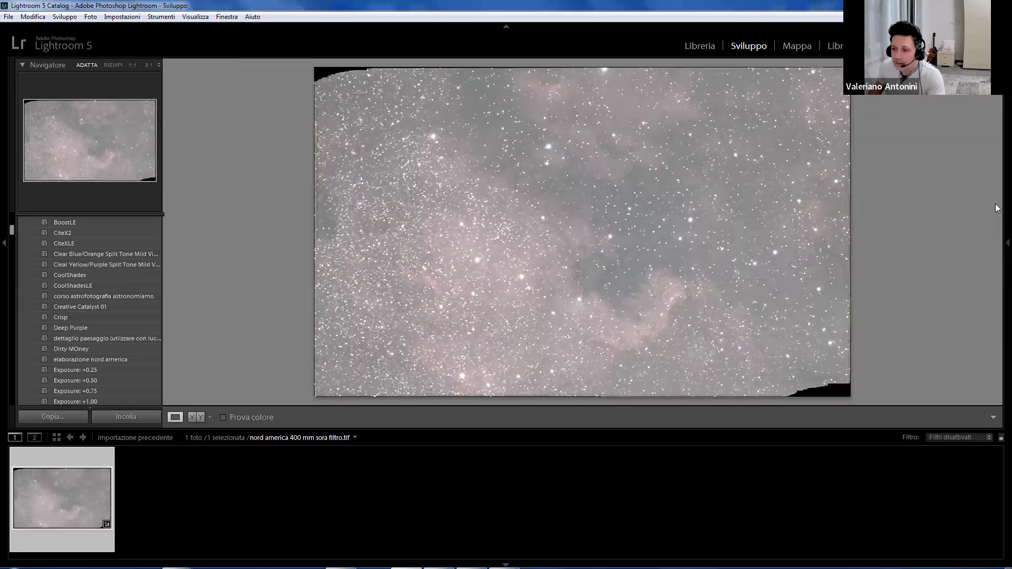
- Adjust the tone curve regions to highlights -2, darks -100 and shadows -100
left_click_drag(996, 214, 996, 255)
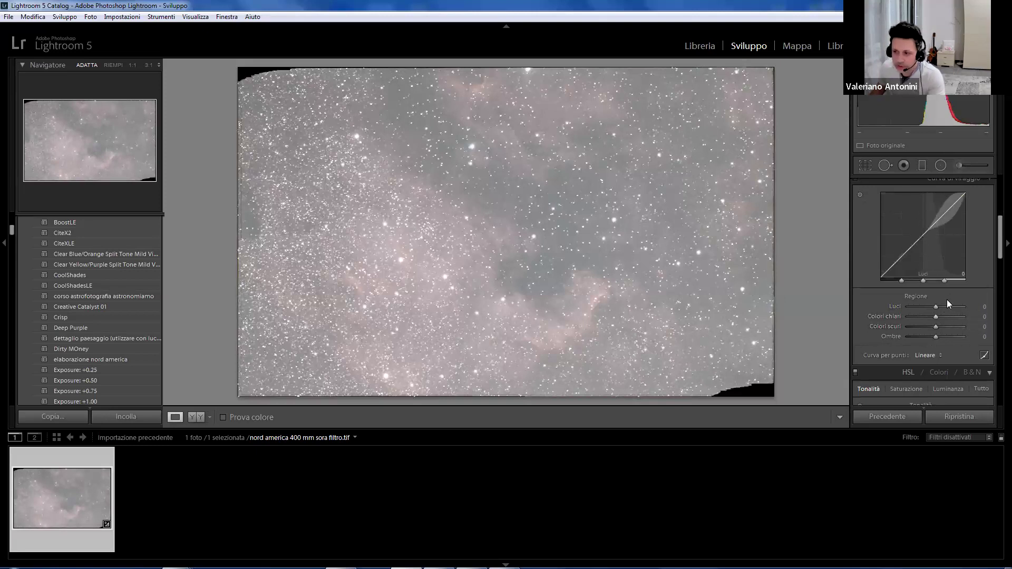
mouse_move(938, 307)
left_mouse_down()
mouse_move(913, 330)
mouse_move(927, 337)
mouse_move(893, 341)
mouse_move(909, 326)
left_mouse_up()
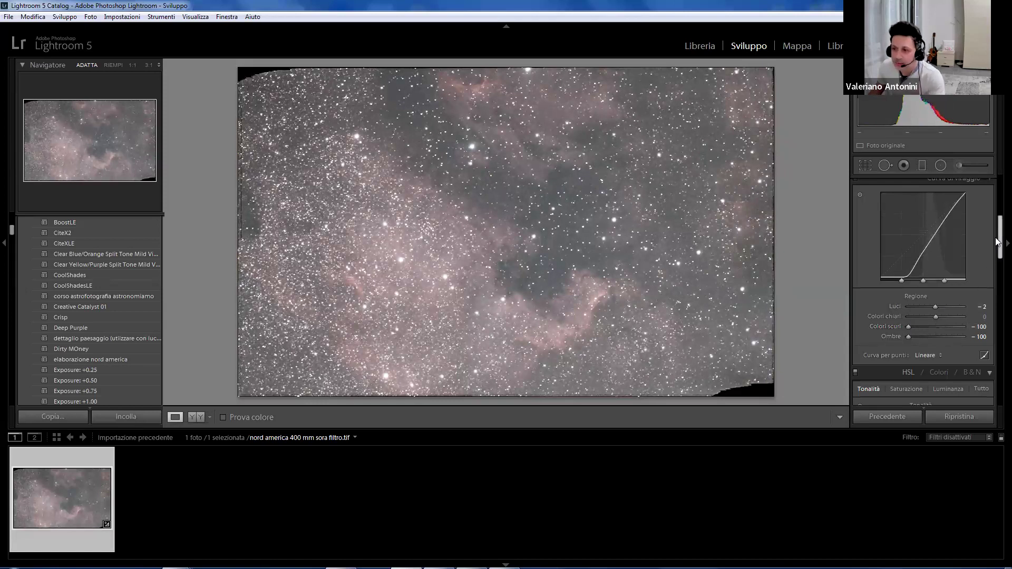
- Try raising the whites to +55 and to +75, inspecting the stars at 1:1 magnification each time
scroll(997, 237, "up", 5)
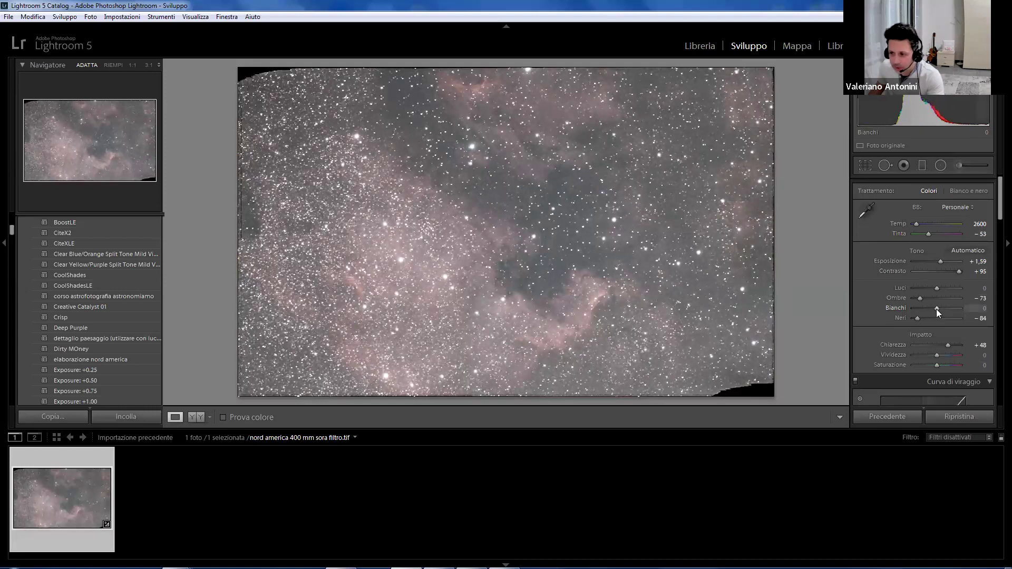
left_click_drag(938, 308, 949, 304)
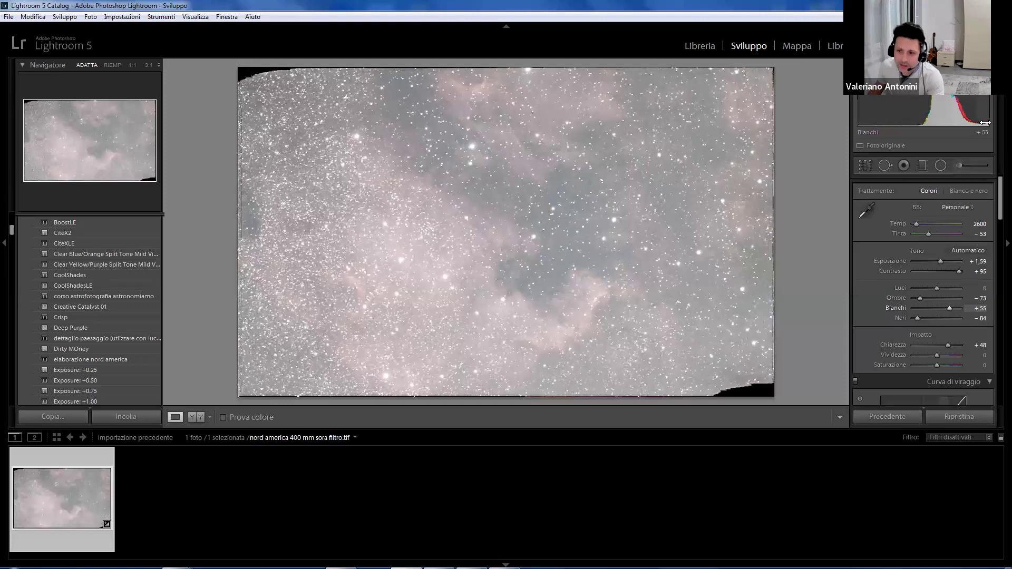
left_click(698, 252)
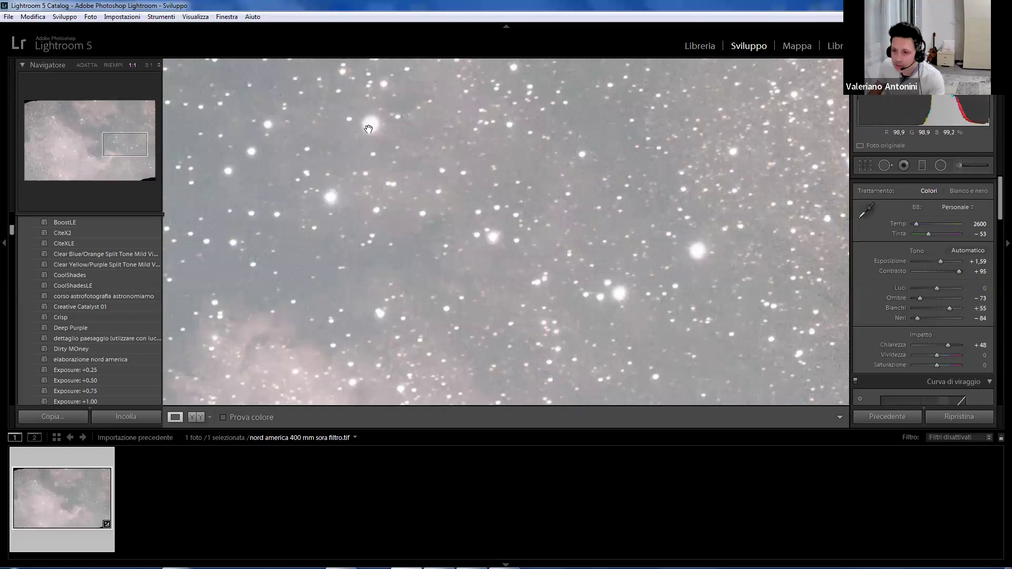
left_click(563, 273)
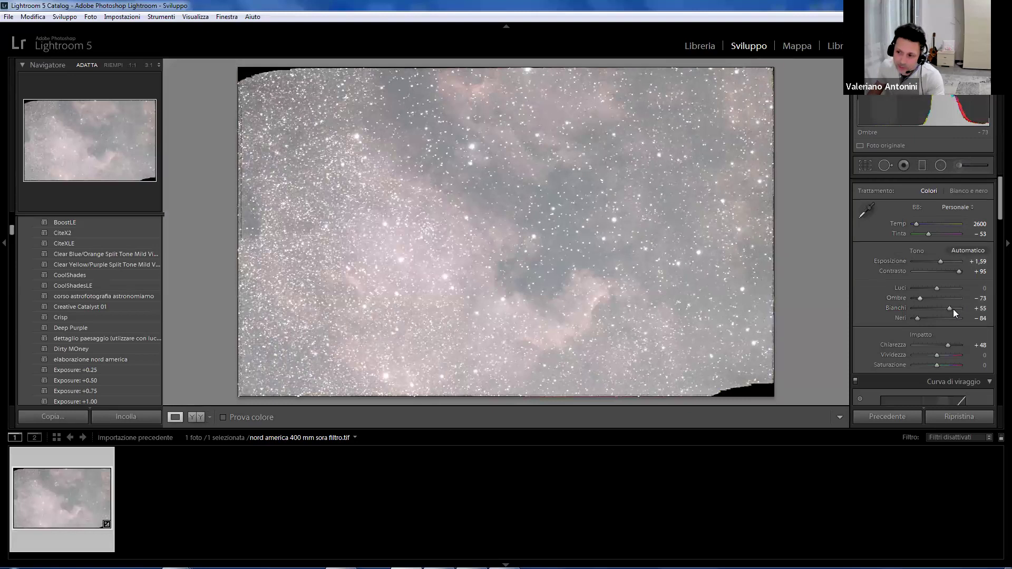
left_click_drag(950, 308, 956, 307)
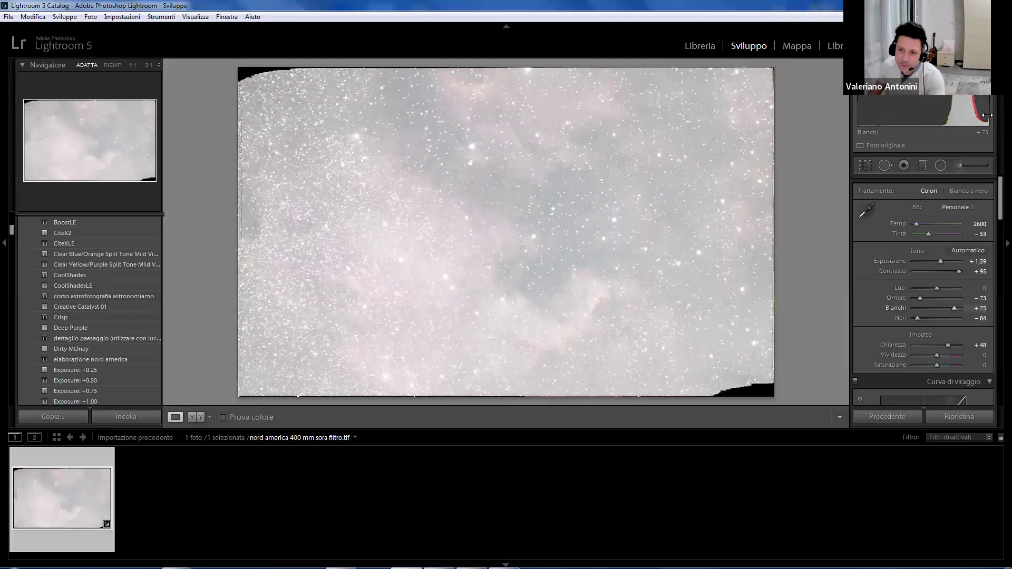
left_click(478, 150)
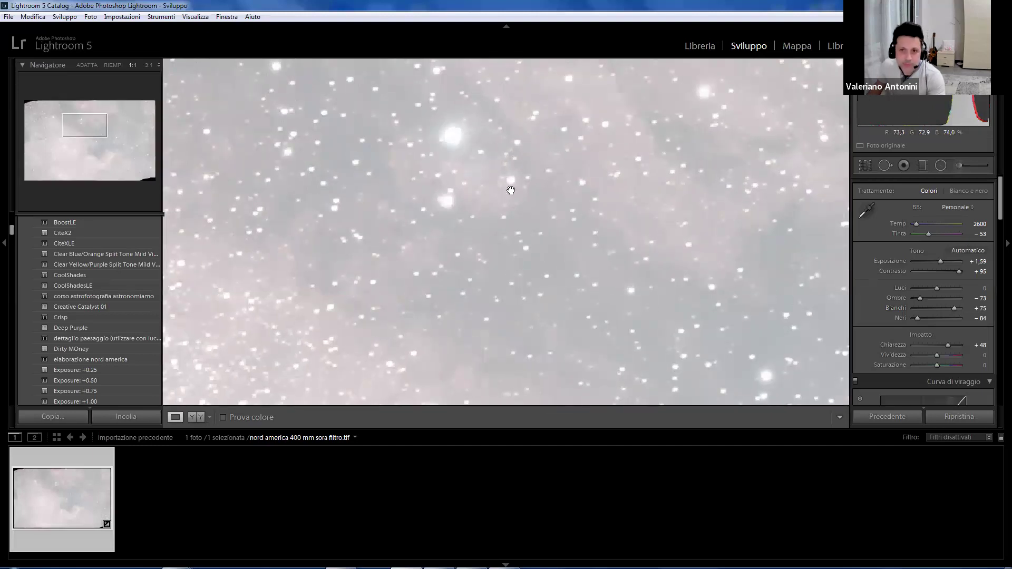
left_click_drag(637, 291, 657, 235)
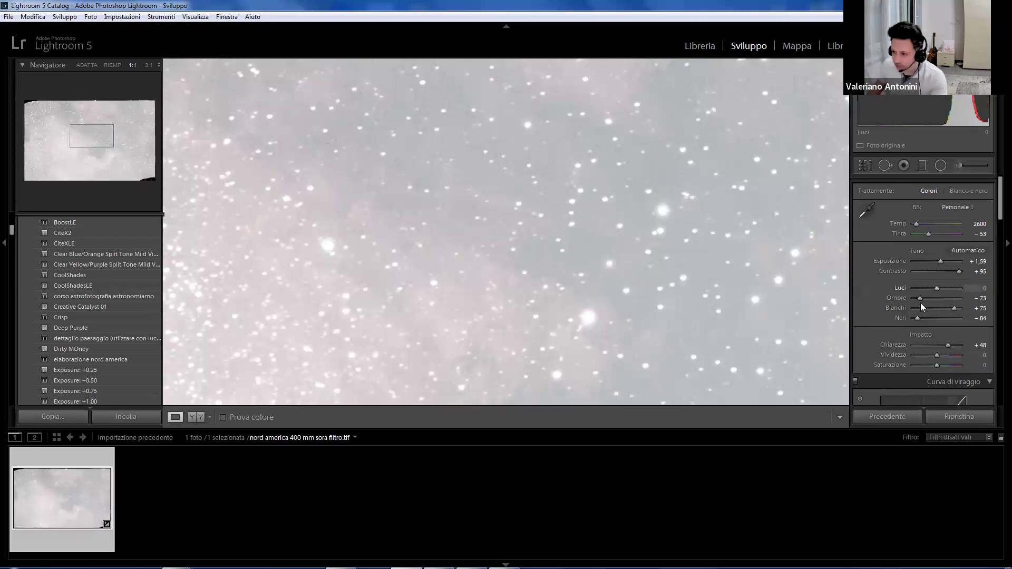
- Set the whites to +36 and show the whole photo again
left_click_drag(954, 315, 944, 311)
left_click(648, 261)
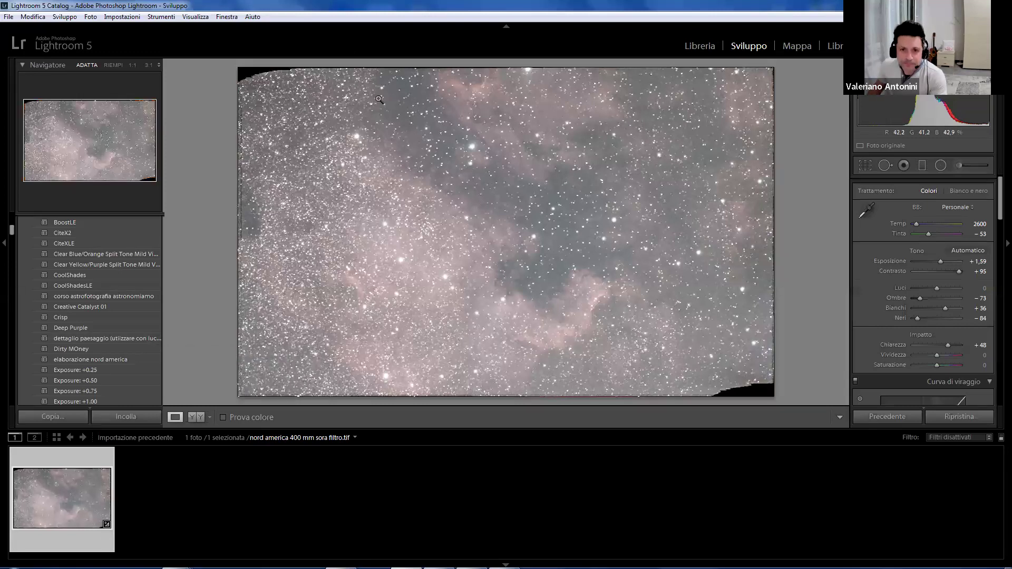
- Examine which settings a new develop preset can store, and cancel without creating one
left_click(125, 17)
mouse_move(62, 19)
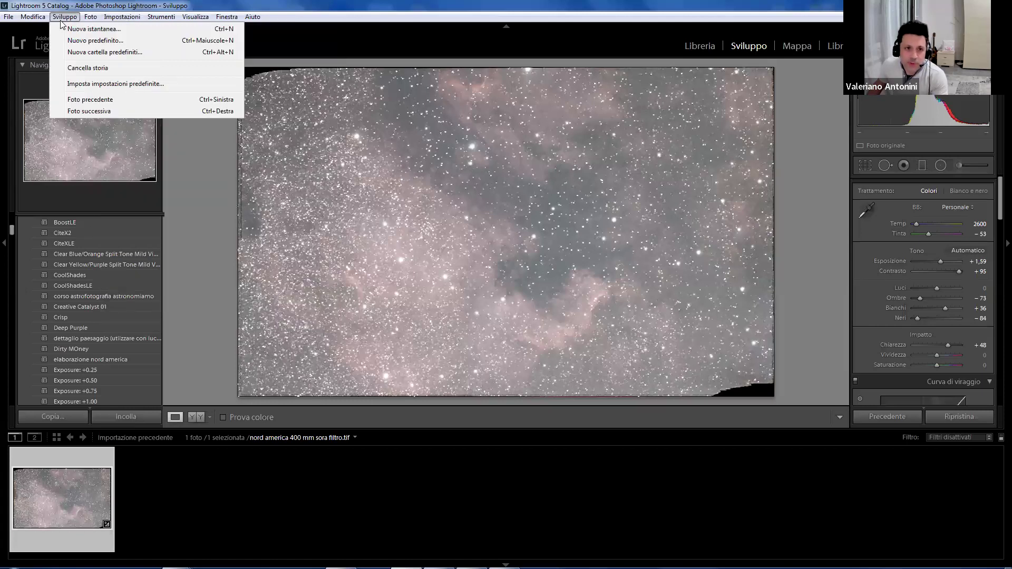
left_click(95, 41)
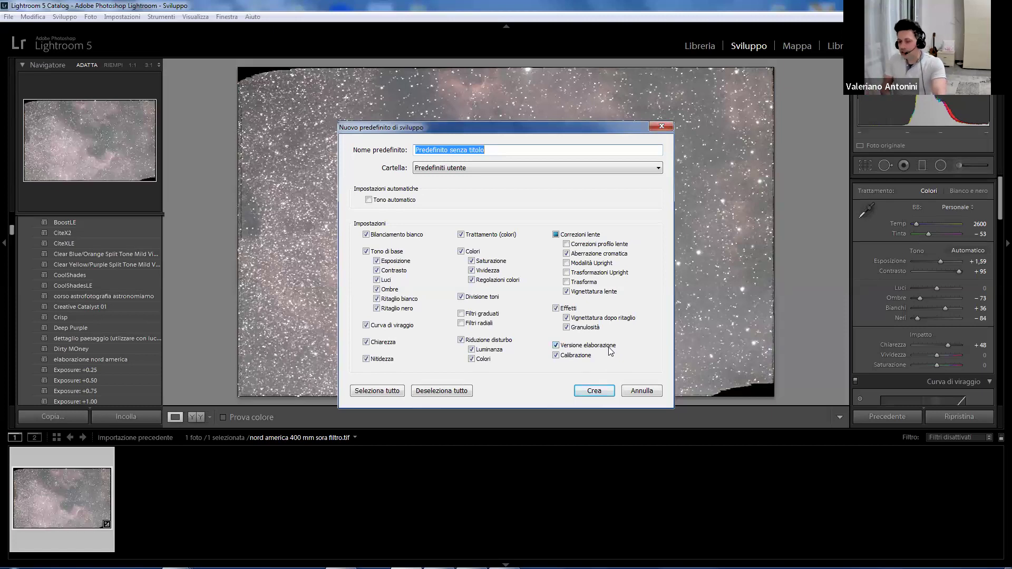
left_click(626, 393)
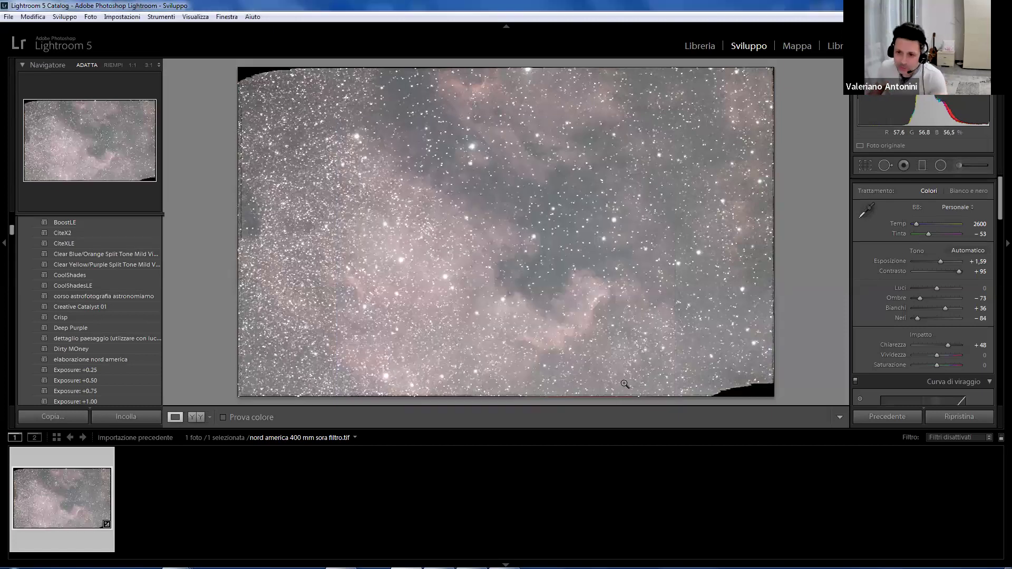
- Export the developed photo as an uncompressed 16-bit AdobeRGB TIFF into the CORSO ELABORAZIONE 2023 folder, using a unique file name
left_click(9, 18)
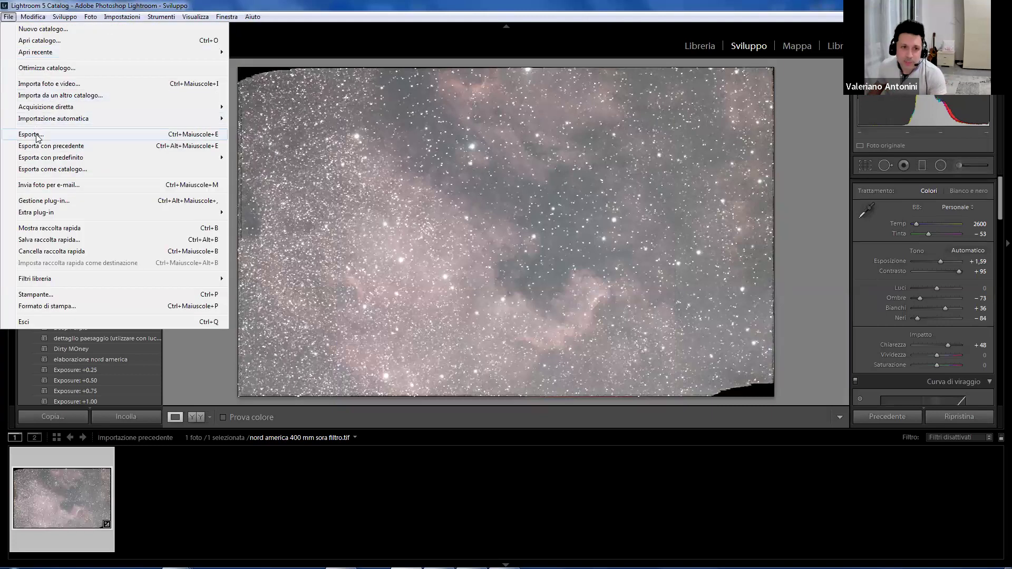
left_click(529, 265)
key("ctrl+shift+e")
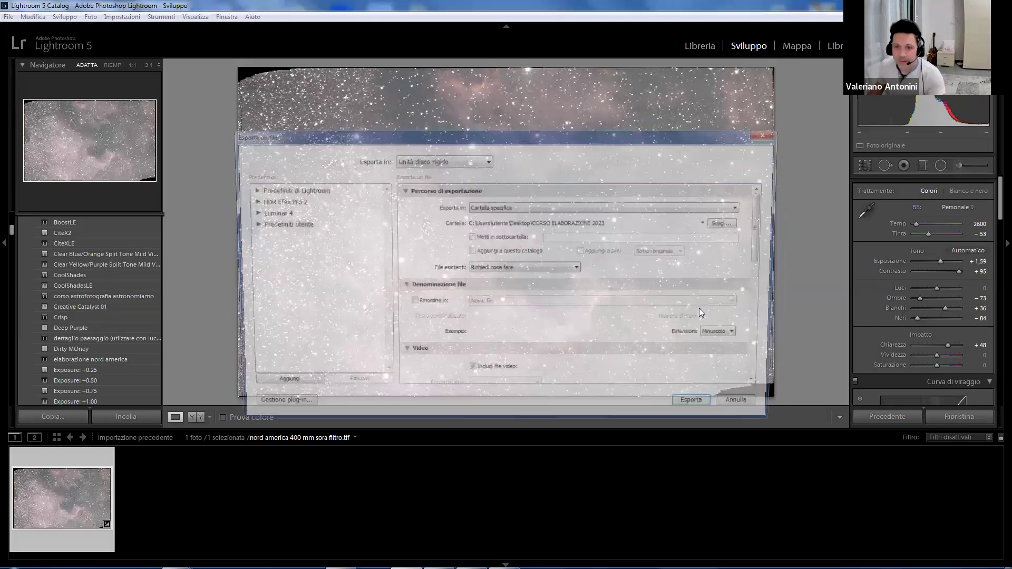
left_click_drag(767, 229, 769, 276)
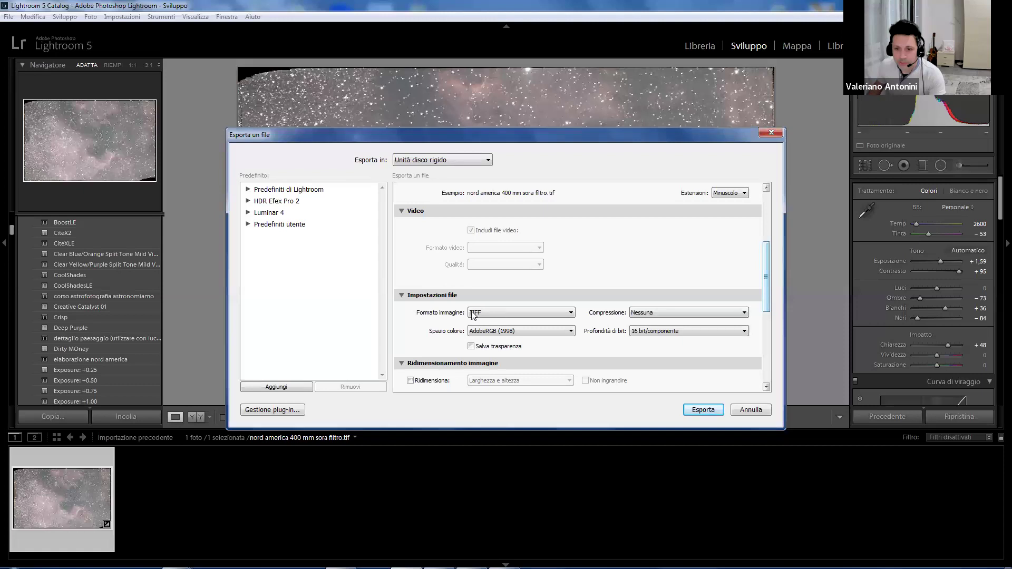
left_click(703, 410)
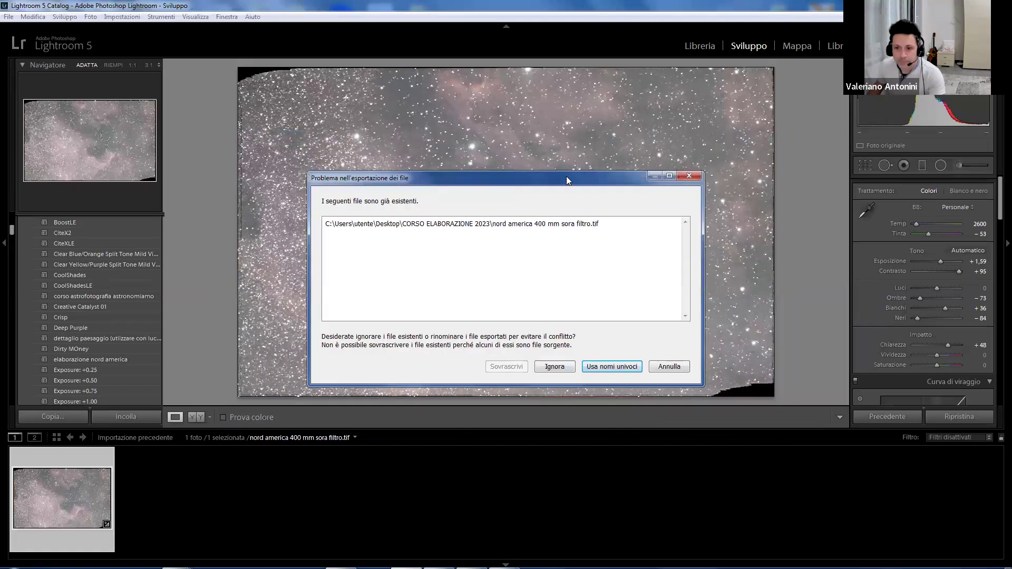
left_click_drag(566, 179, 671, 146)
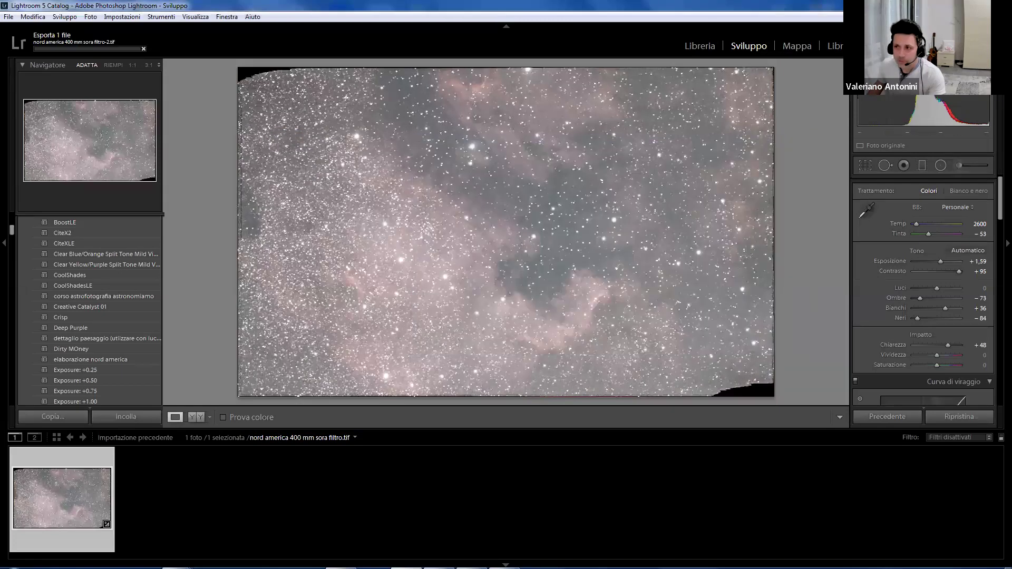
- Leave Lightroom and launch PixInsight from the desktop
key("alt+Tab")
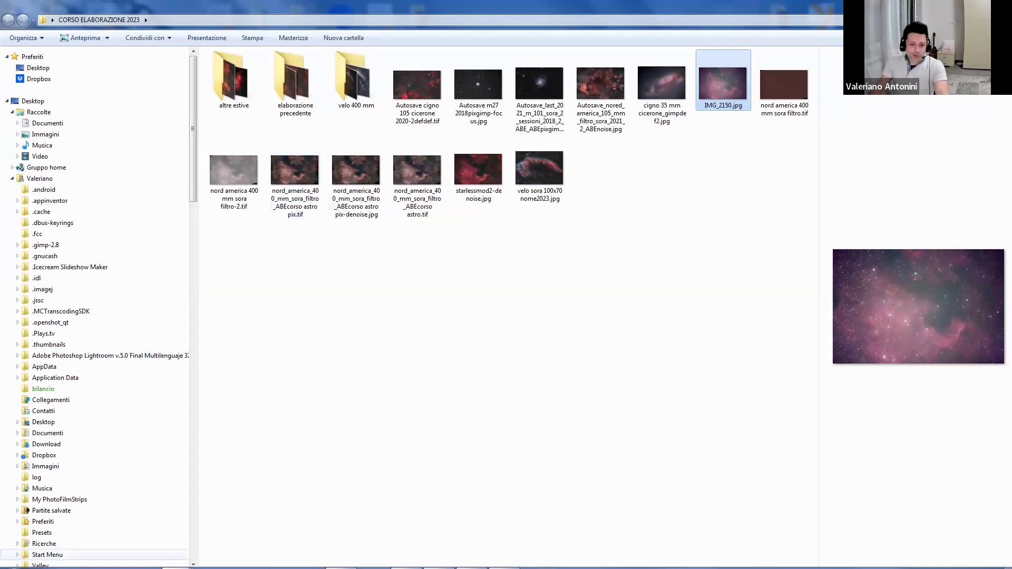
mouse_move(278, 568)
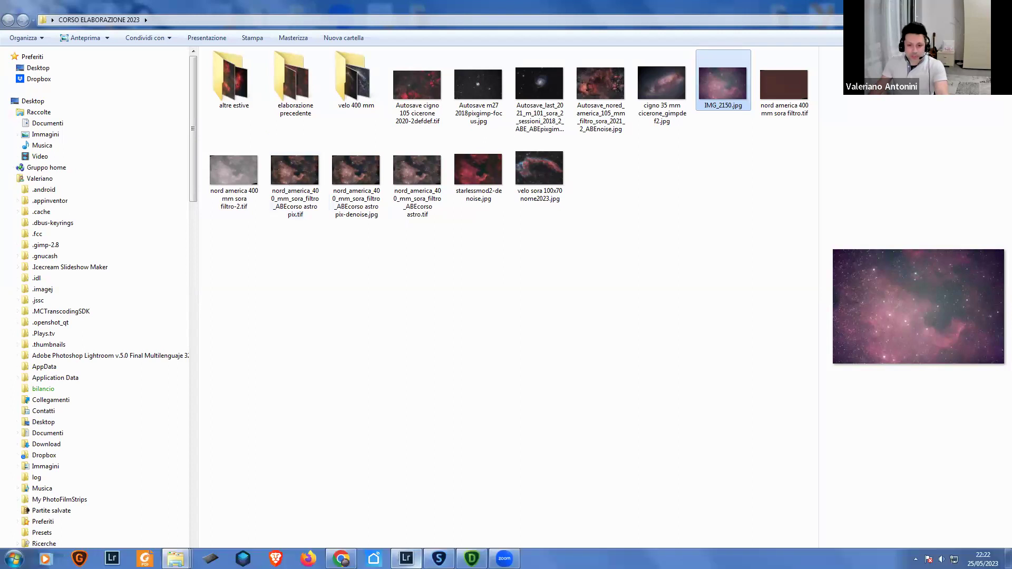
key("super")
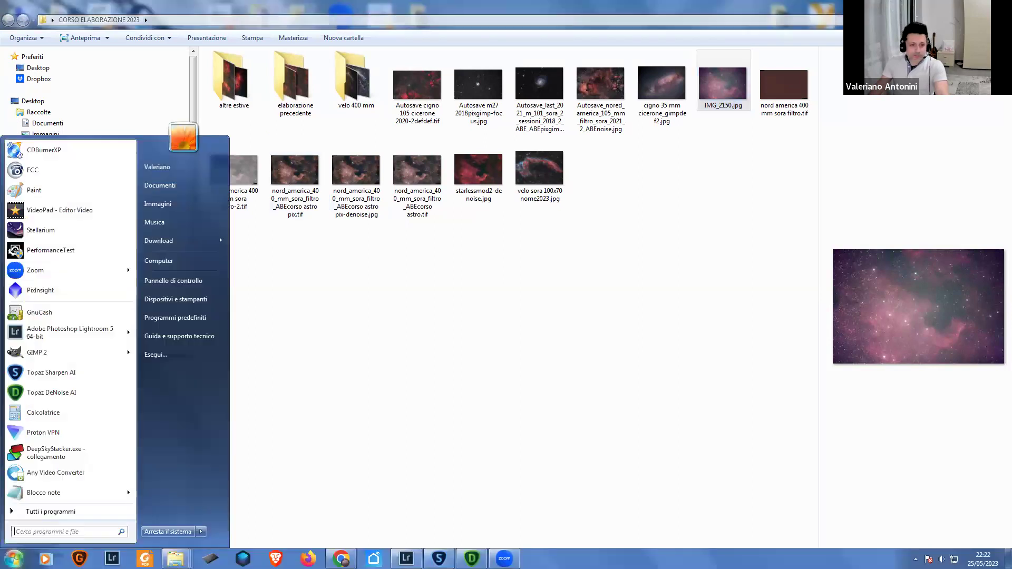
left_click(40, 300)
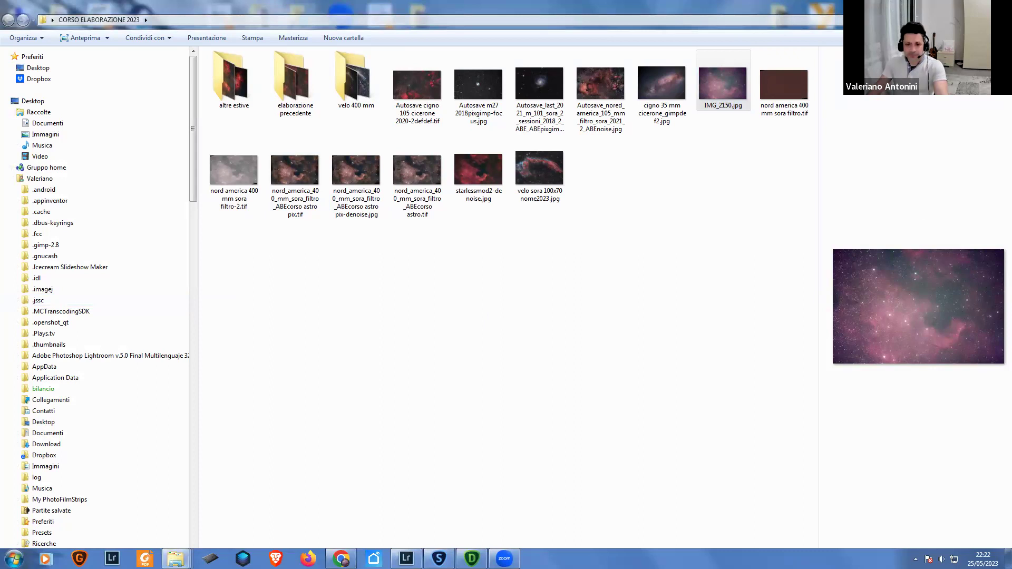
key("super+d")
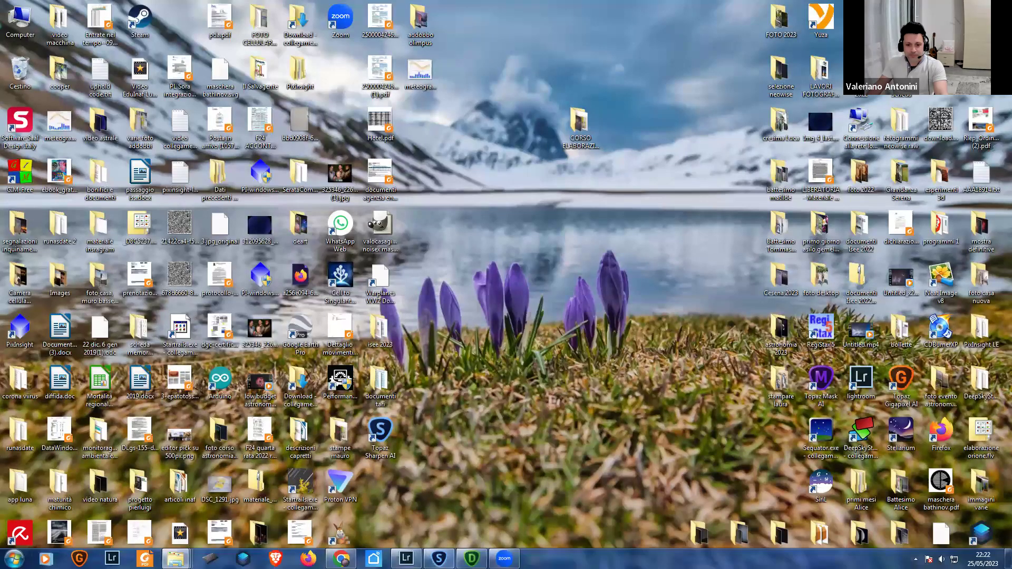
double_click(17, 338)
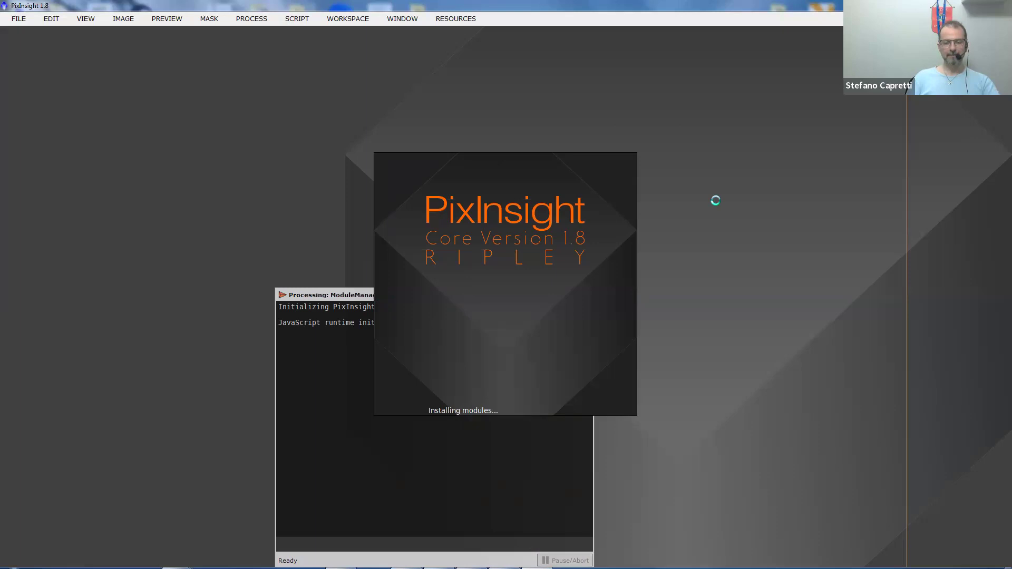
- Reduce the PixInsight window and open the CORSO ELABORAZIONE 2023 folder, placing it above the PixInsight workspace
double_click(520, 8)
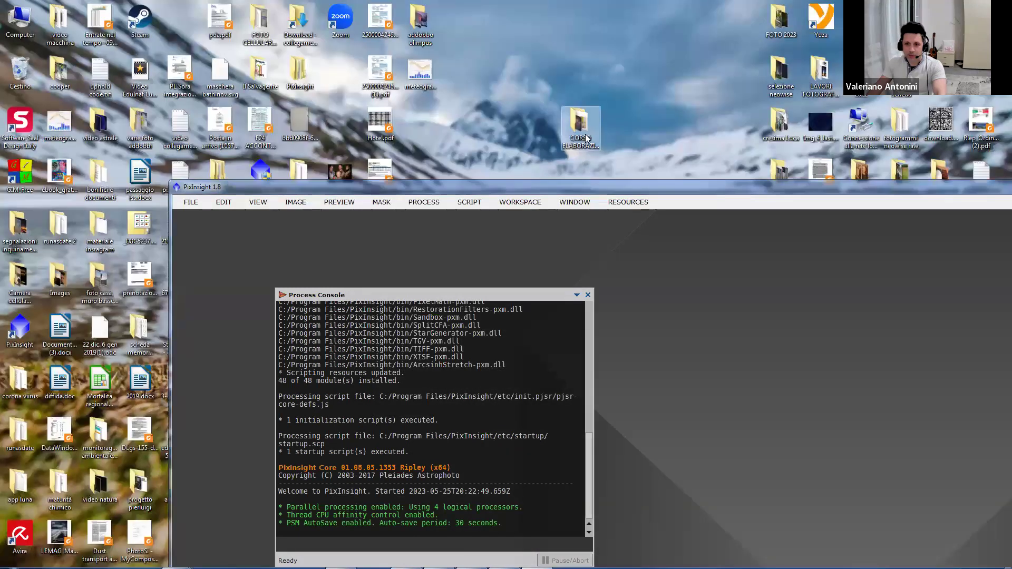
double_click(585, 136)
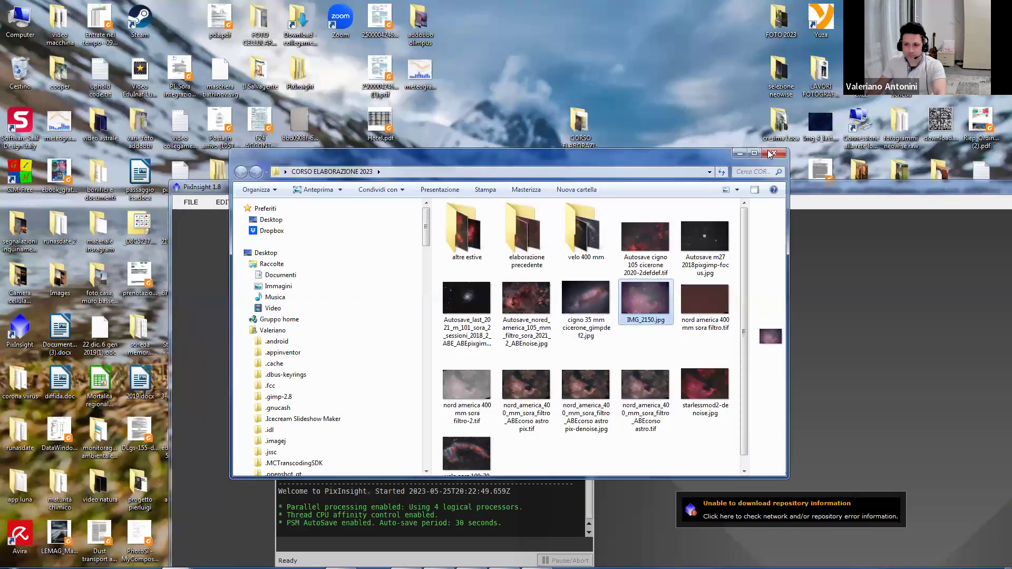
left_click_drag(711, 152, 900, 64)
left_click(709, 283)
left_click_drag(709, 283, 350, 252)
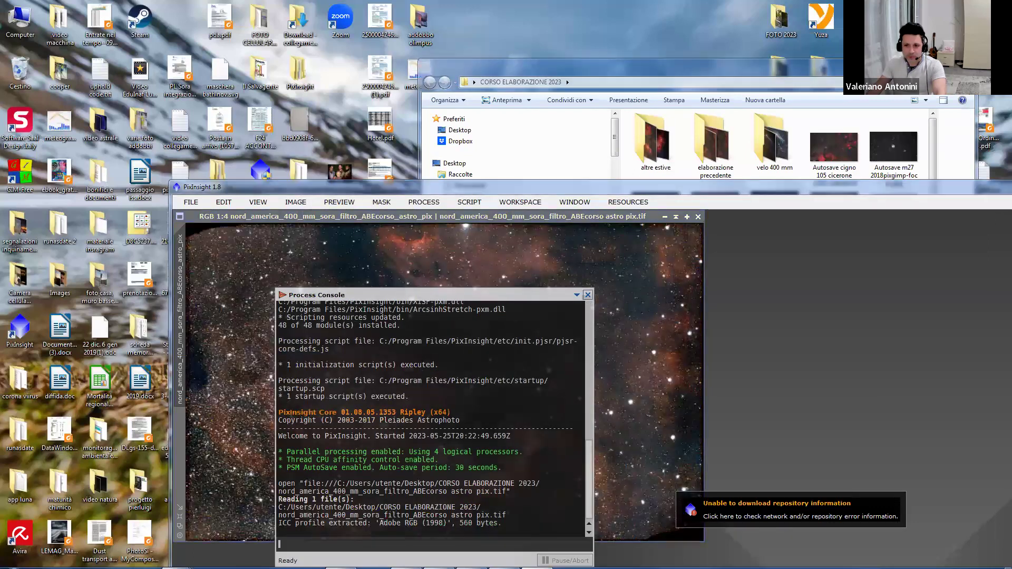
left_click(587, 295)
left_click(698, 216)
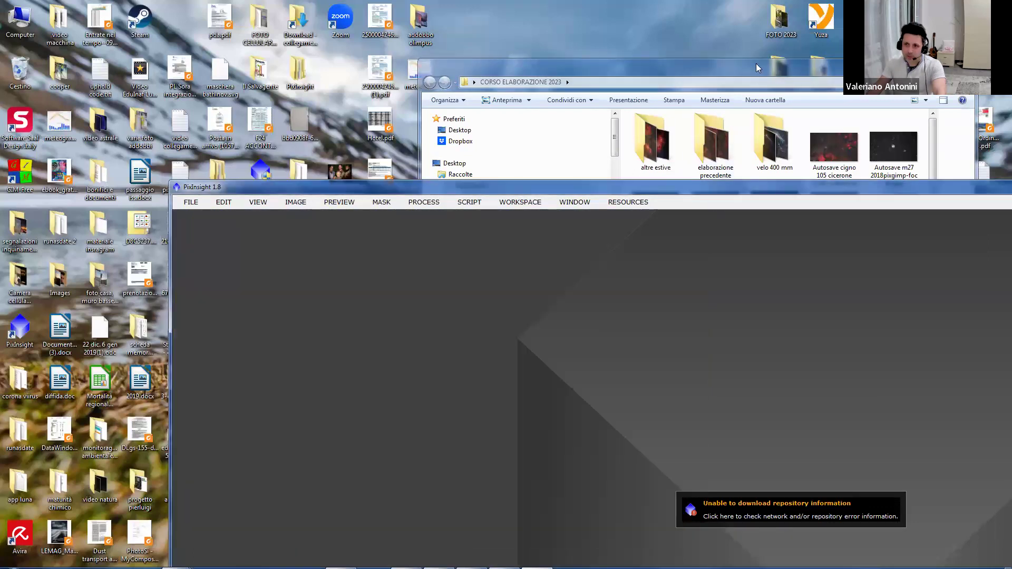
- Open nord_america_400_mm_sora_filtro_ABEcorso astro.tif from the folder in PixInsight, close the process console, and maximize the program and image windows
left_click(758, 66)
left_click_drag(538, 306, 340, 305)
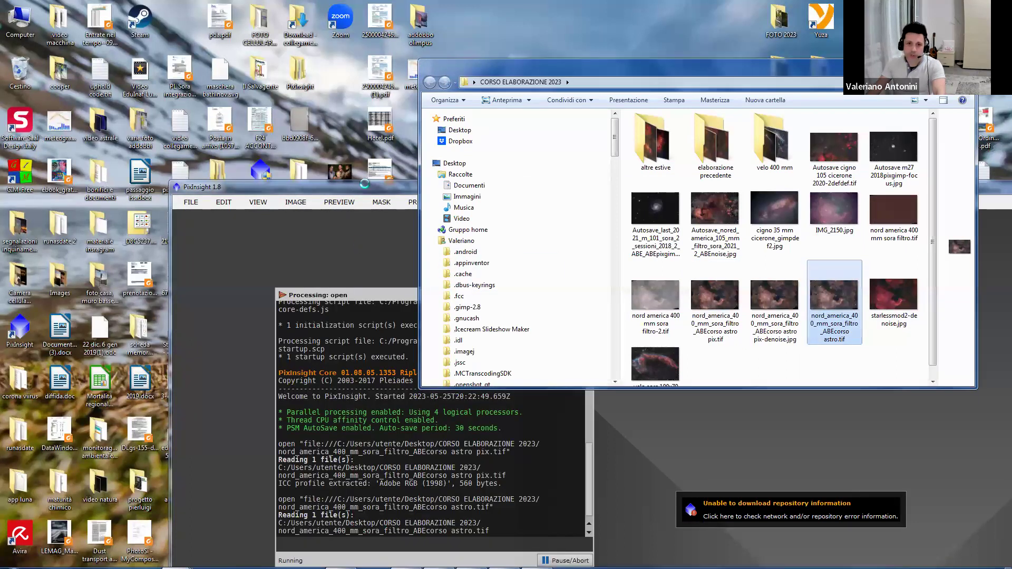
left_click_drag(789, 182, 721, 124)
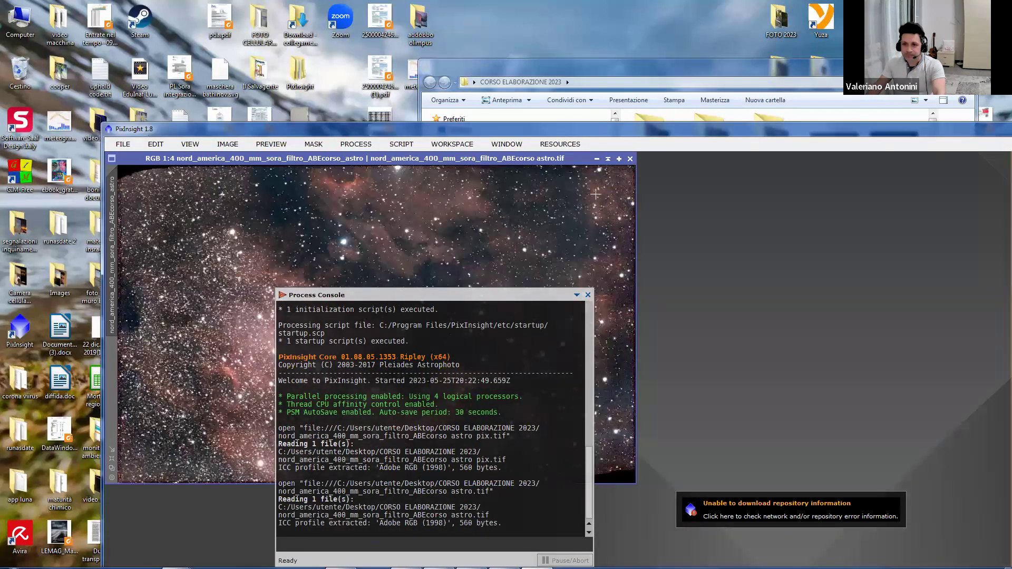
left_click(587, 295)
left_click_drag(833, 132, 761, 124)
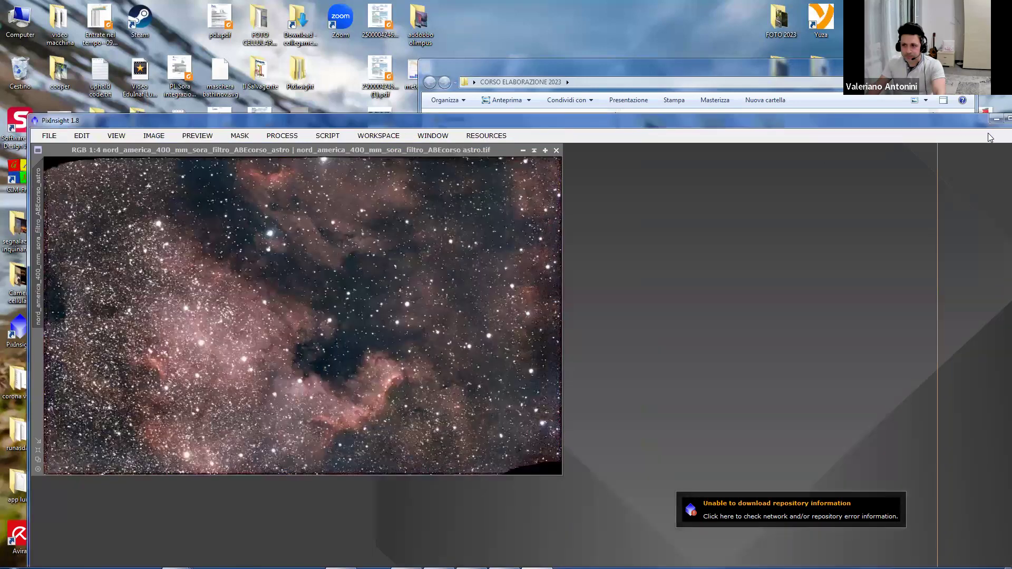
double_click(586, 121)
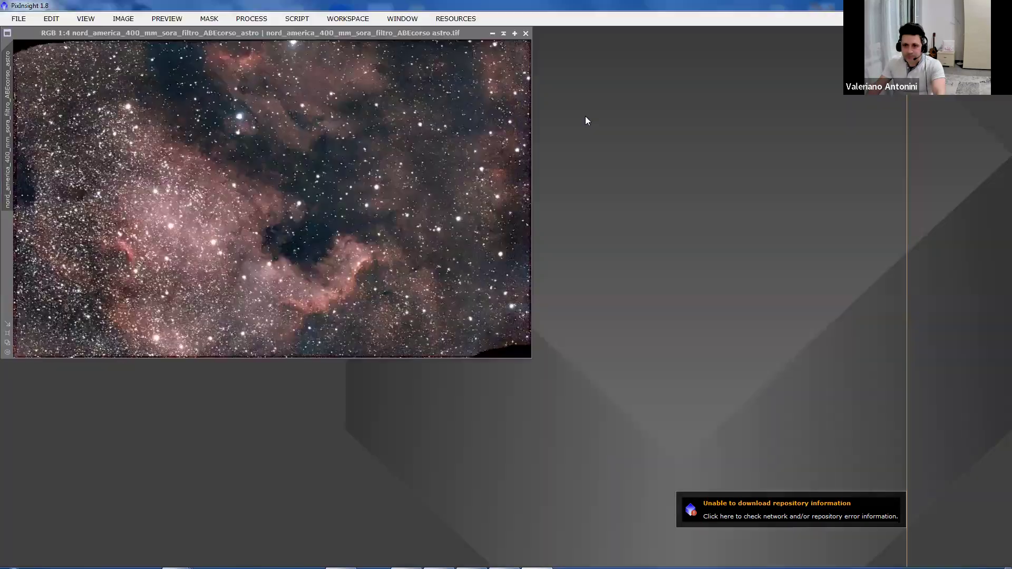
left_click(514, 33)
- Examine the nebula and its star field at magnifications from 1:3 up to 1:1
scroll(360, 232, "up", 1)
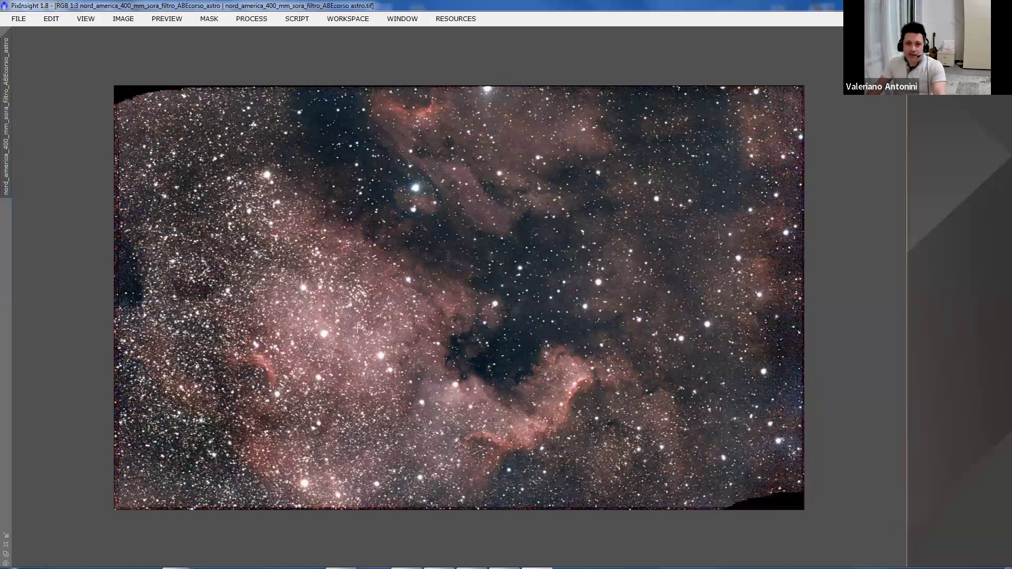
scroll(426, 332, "up", 1)
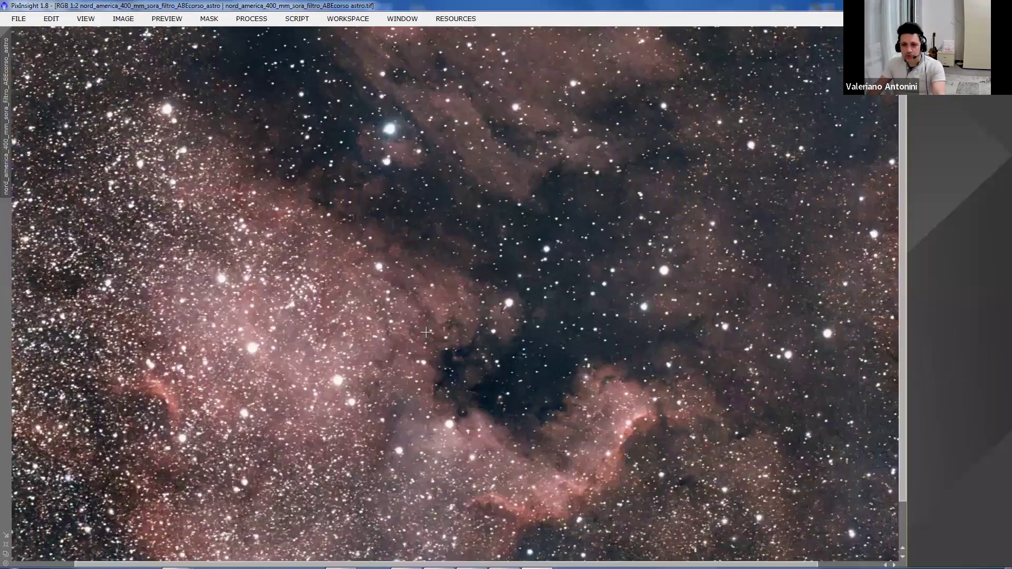
scroll(426, 332, "up", 1)
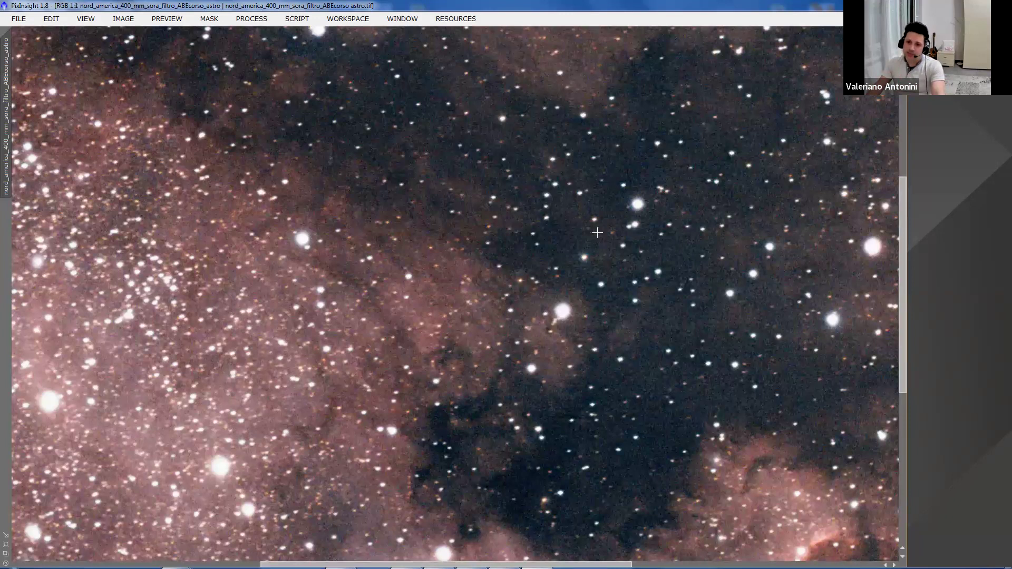
scroll(448, 308, "down", 1)
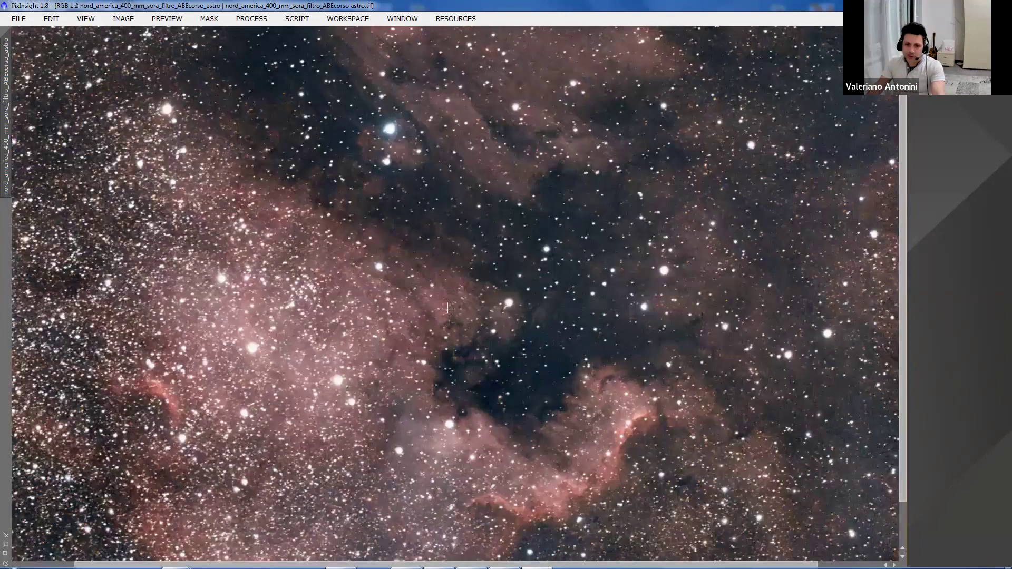
scroll(447, 307, "down", 1)
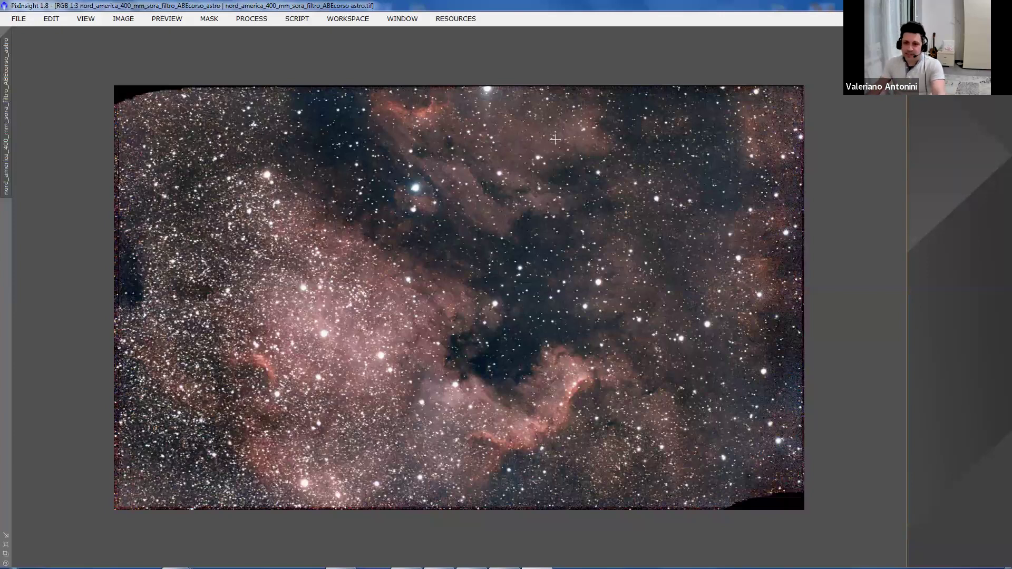
scroll(386, 171, "up", 1)
scroll(382, 153, "down", 1)
scroll(375, 121, "up", 1)
scroll(375, 120, "up", 1)
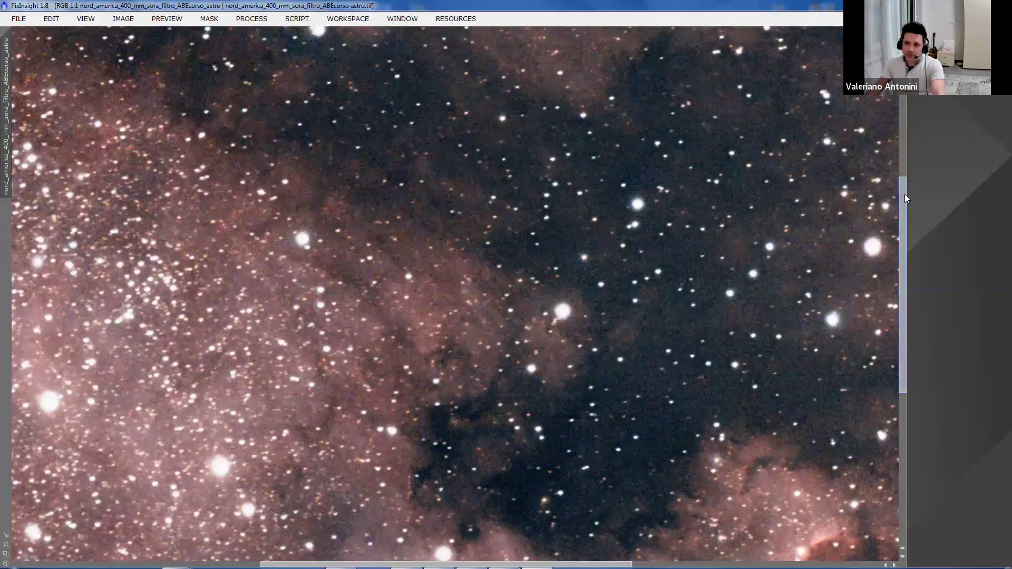
scroll(904, 194, "up", 3)
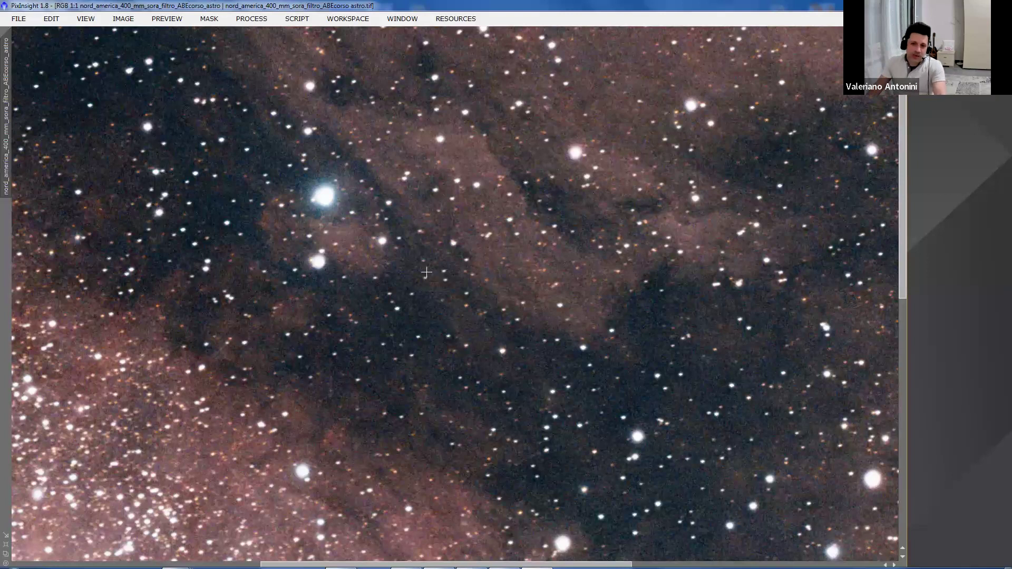
scroll(426, 272, "down", 1)
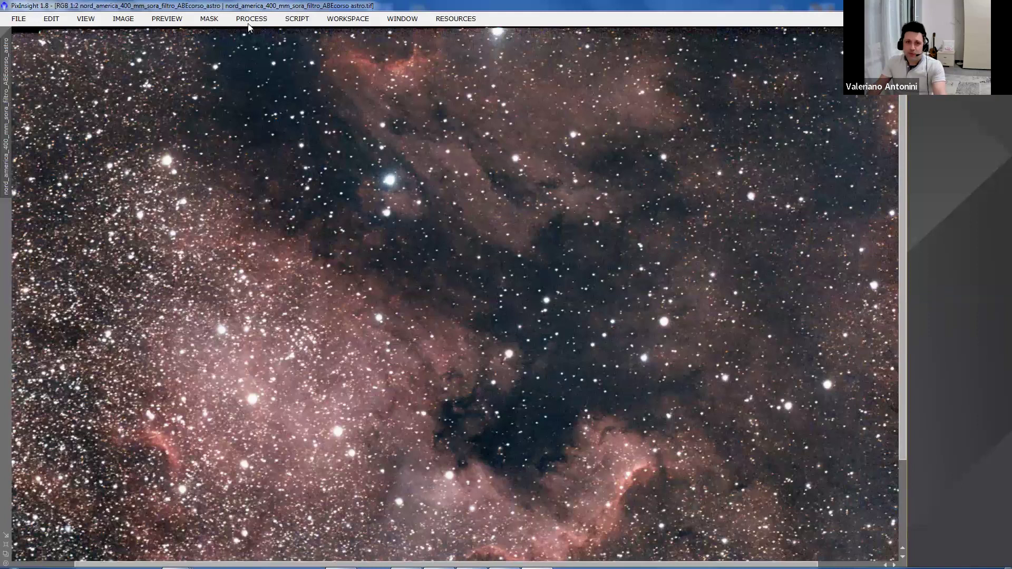
- Generate a star mask with the StarMask process at noise threshold 0.1, scale 5 and smoothness 16, and view the whole mask
left_click(211, 19)
mouse_move(251, 18)
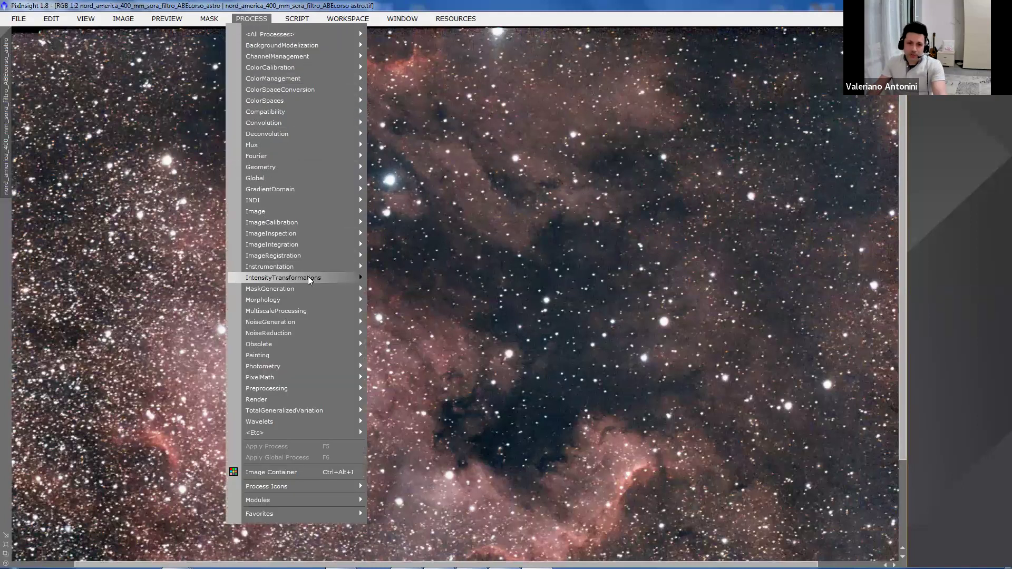
mouse_move(304, 289)
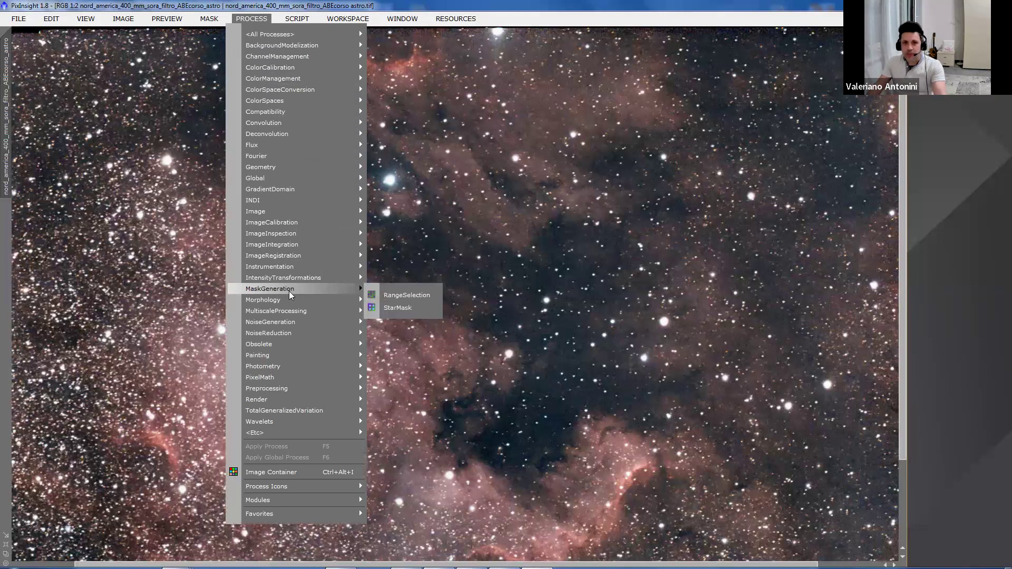
left_click(396, 312)
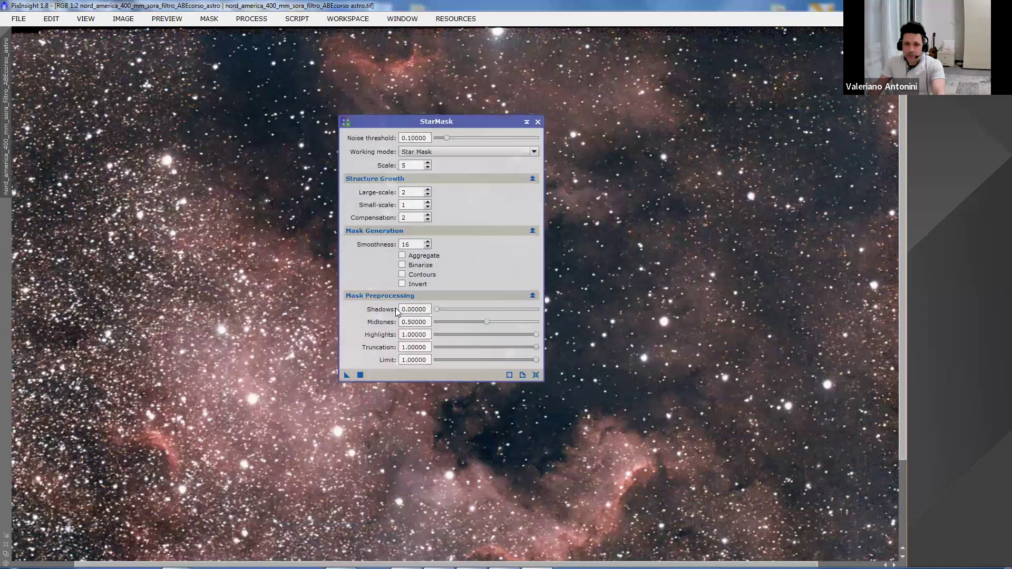
left_click(360, 375)
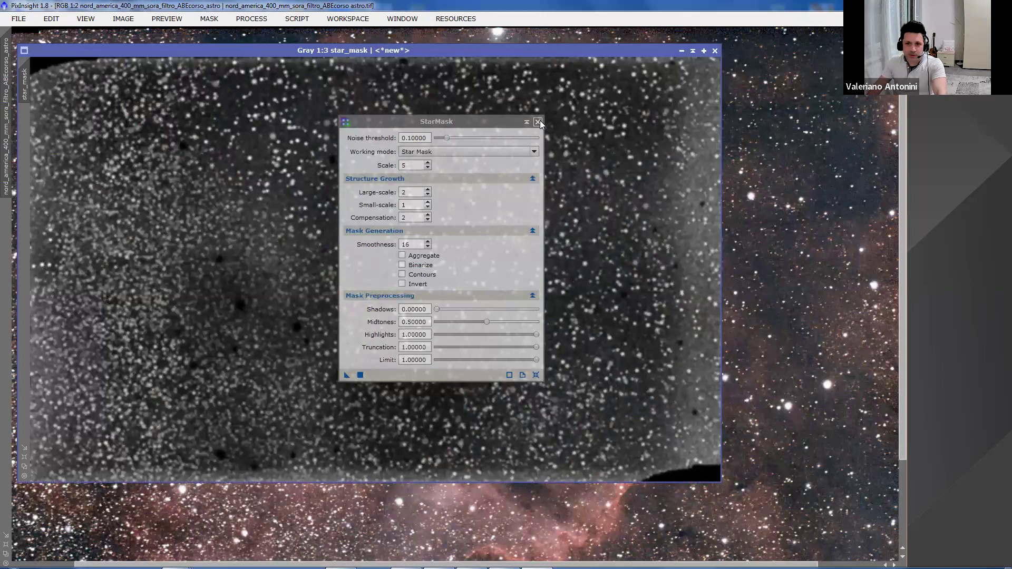
left_click_drag(563, 53, 676, 50)
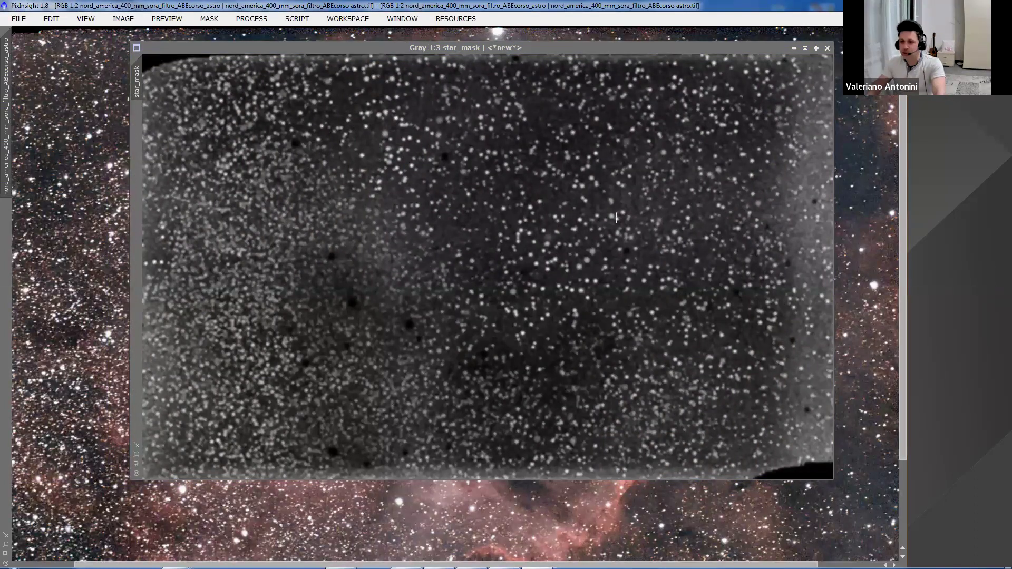
scroll(615, 216, "down", 1)
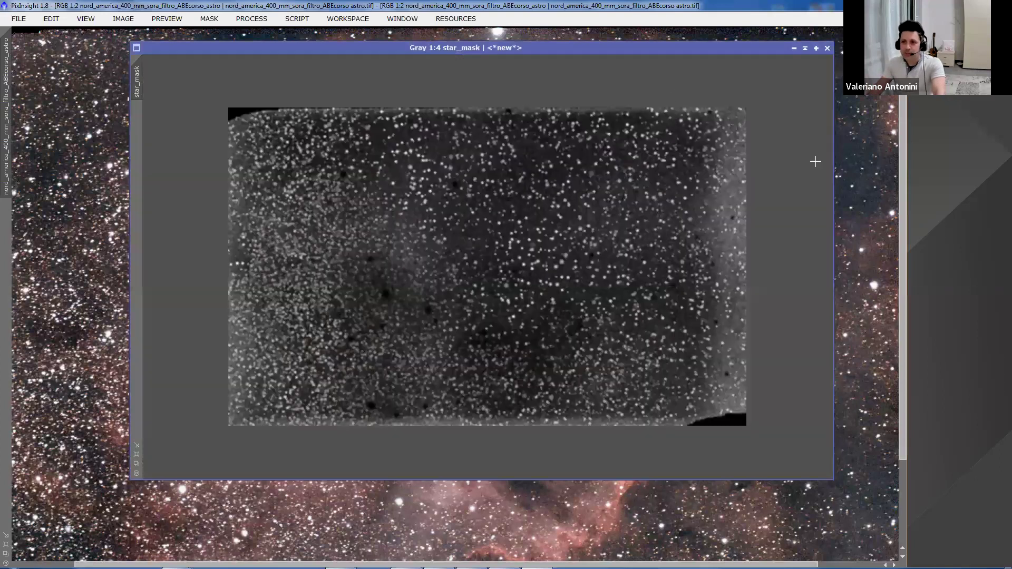
- Apply star_mask as the mask of the nebula image without inverting it
left_click(848, 160)
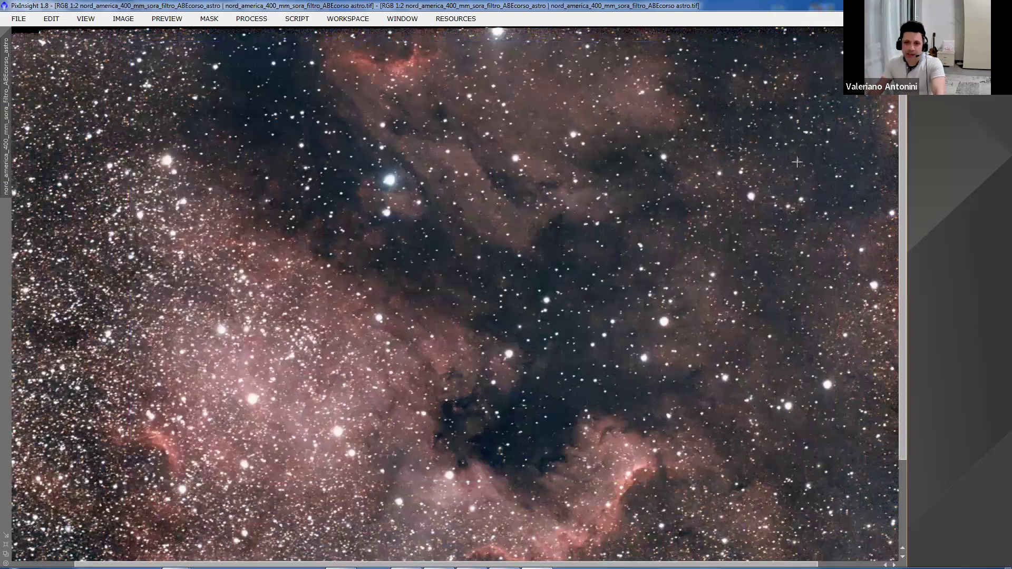
left_click(210, 19)
left_click(229, 37)
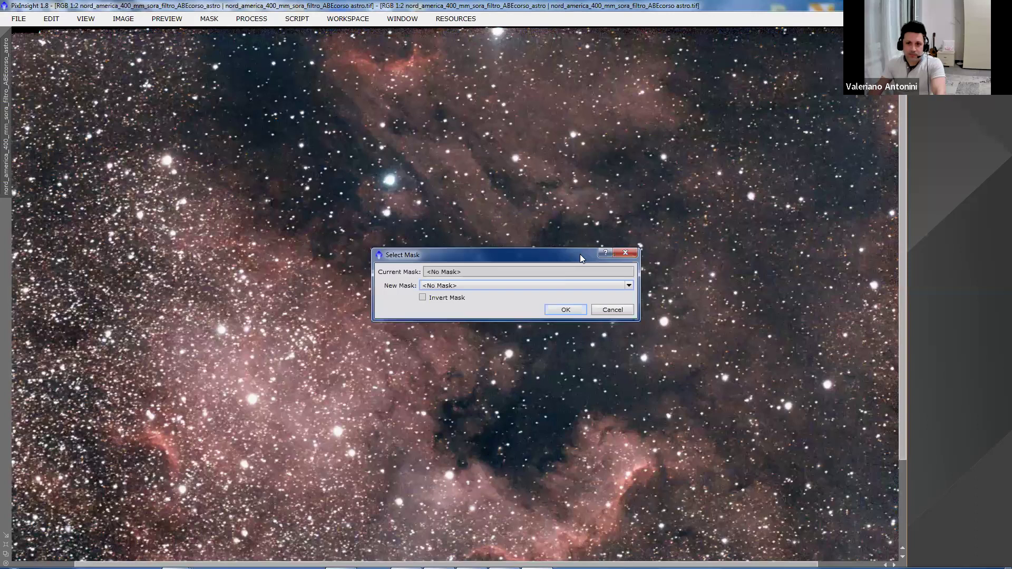
left_click(511, 285)
left_click(501, 303)
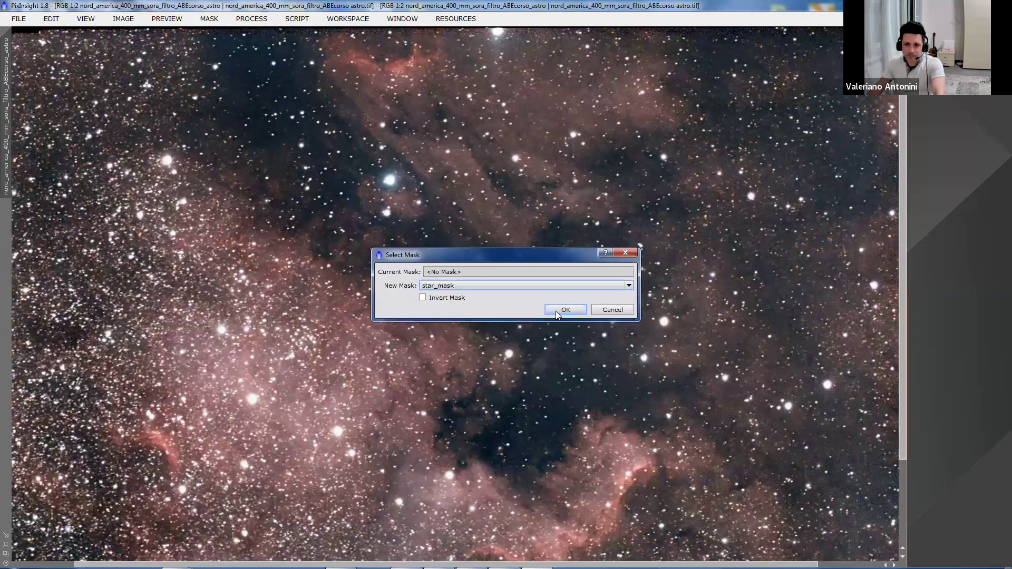
left_click(558, 310)
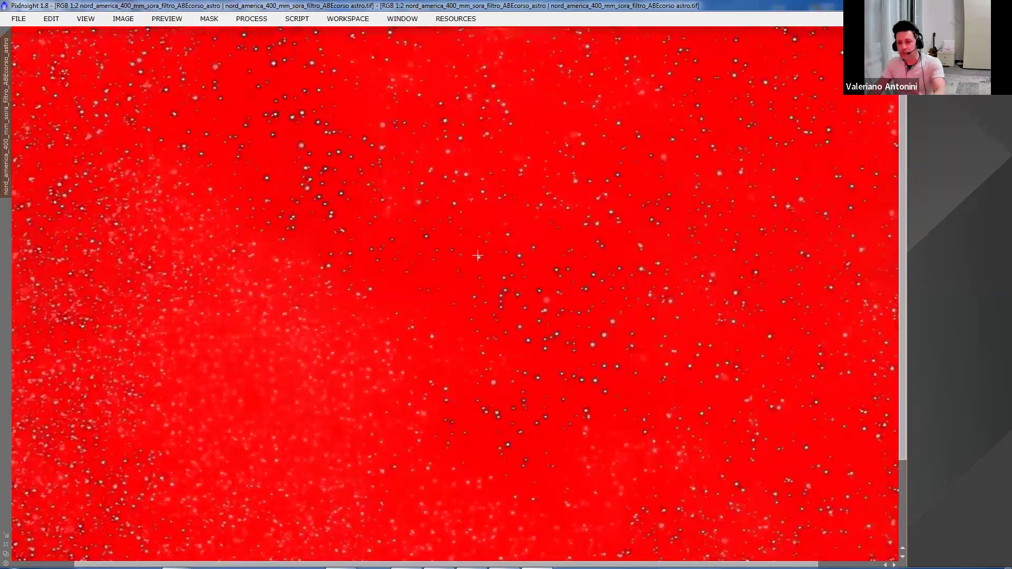
left_click(251, 20)
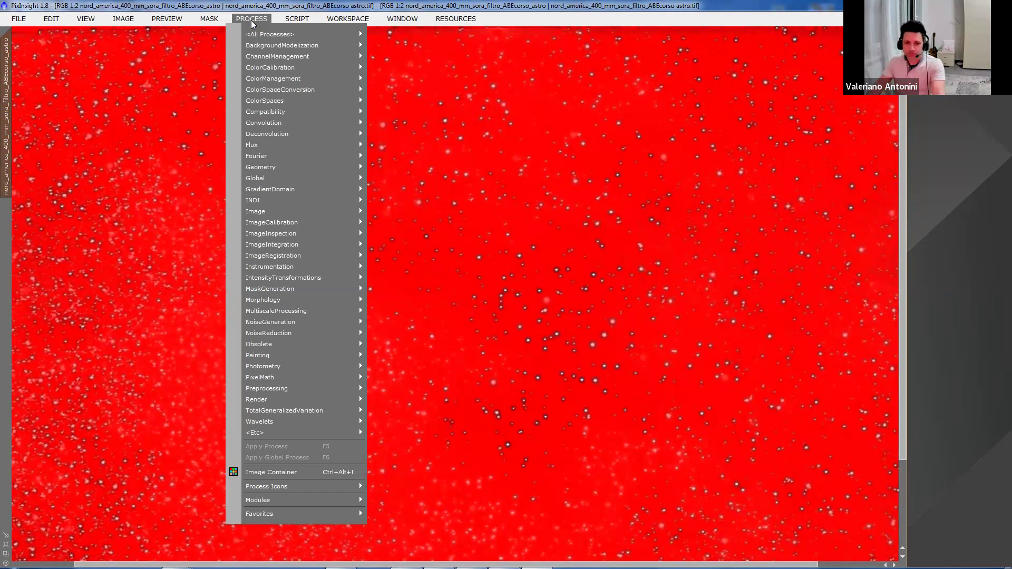
mouse_move(285, 224)
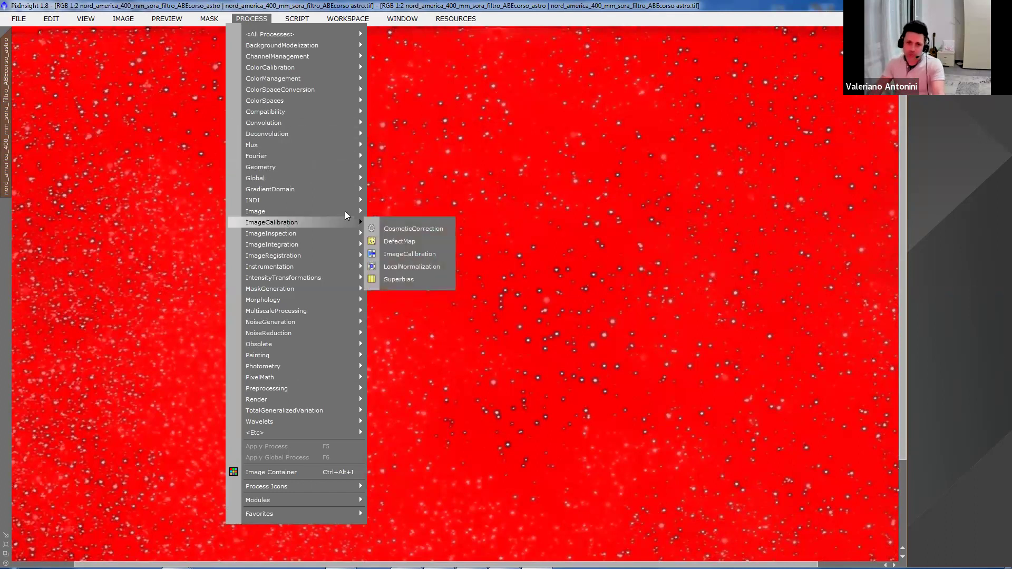
left_click(550, 18)
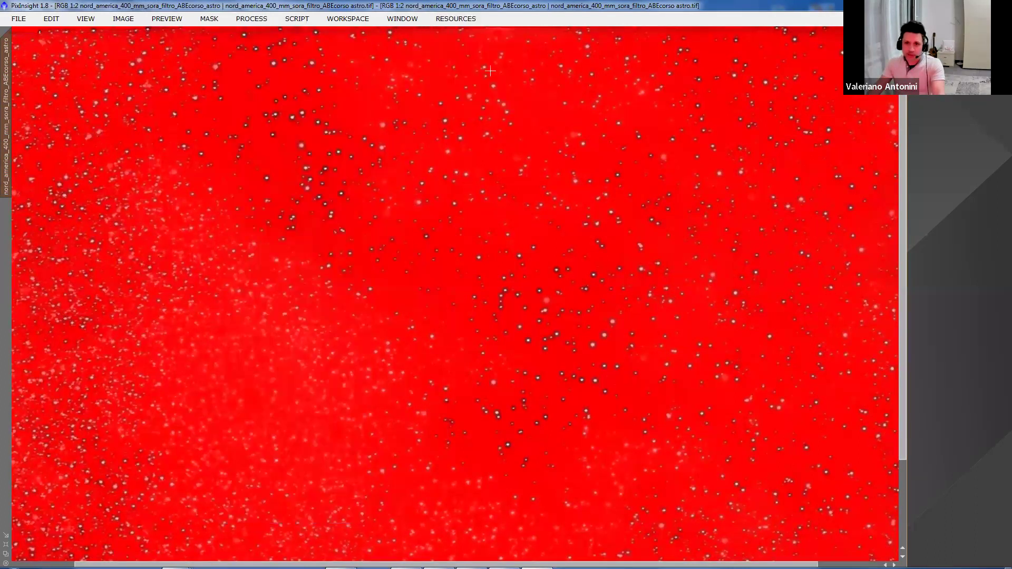
- Run MorphologicalTransformation twice on the masked stars with the Erosion (Minimum) operator, 1 iteration, amount 1.00 and size 3
scroll(423, 149, "up", 4)
scroll(423, 148, "down", 1)
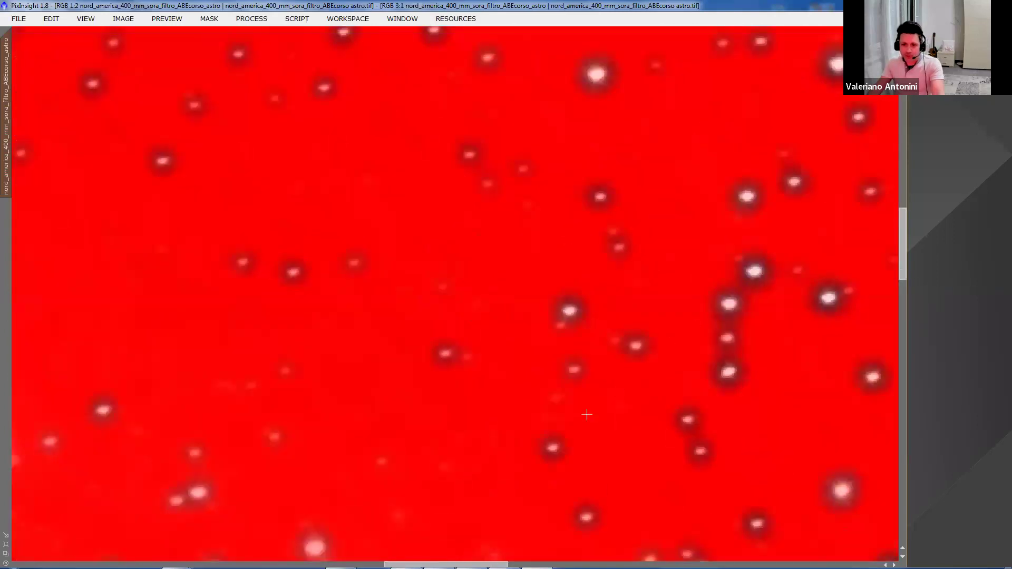
scroll(582, 413, "down", 1)
left_click_drag(793, 279, 497, 278)
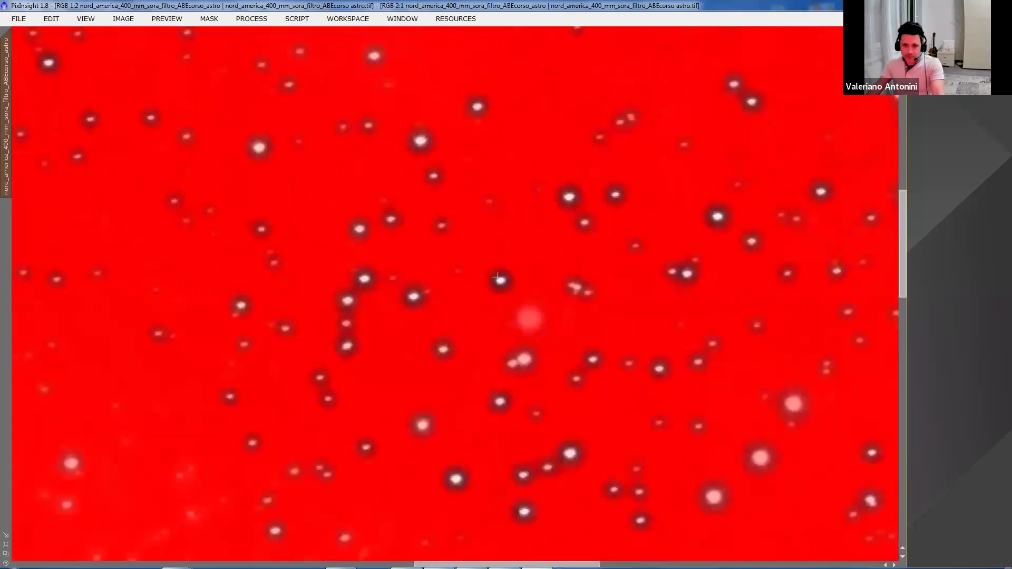
scroll(532, 342, "up", 1)
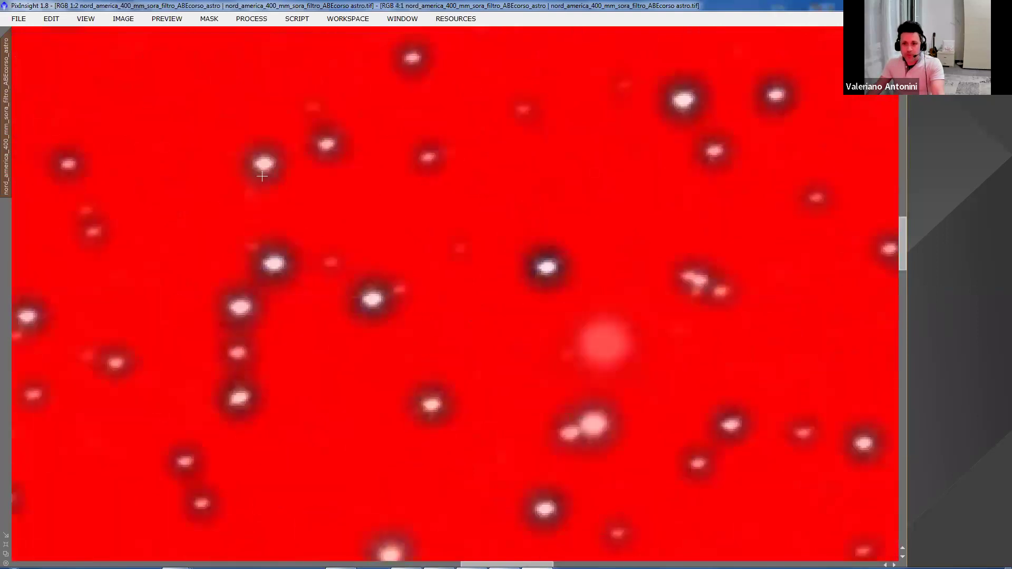
left_click(250, 19)
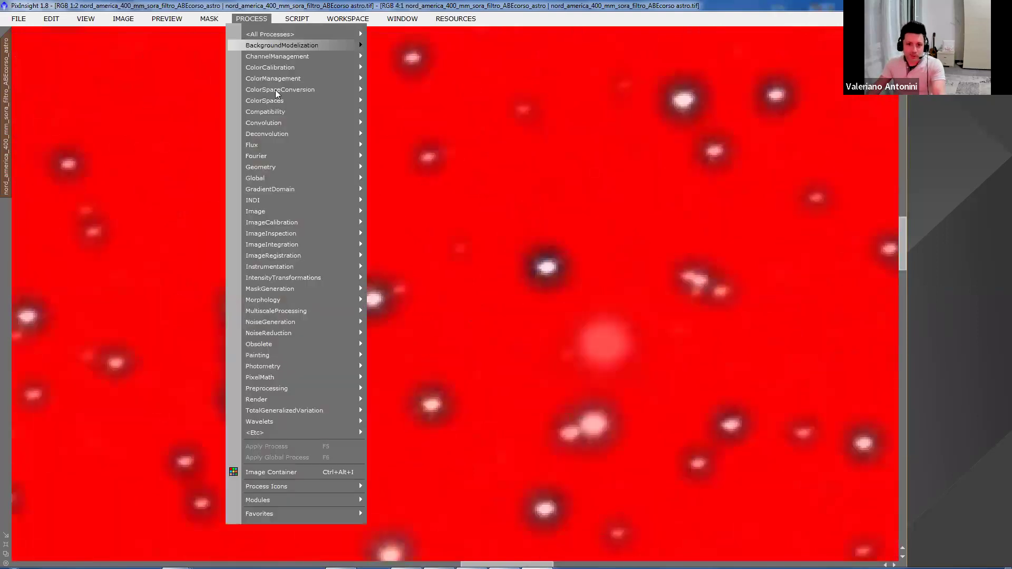
mouse_move(264, 300)
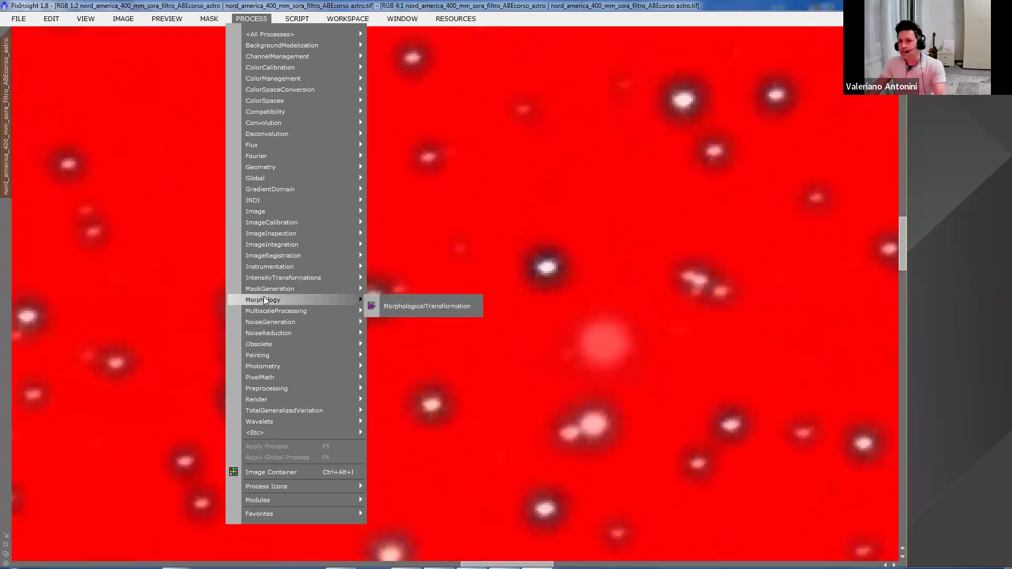
left_click(393, 308)
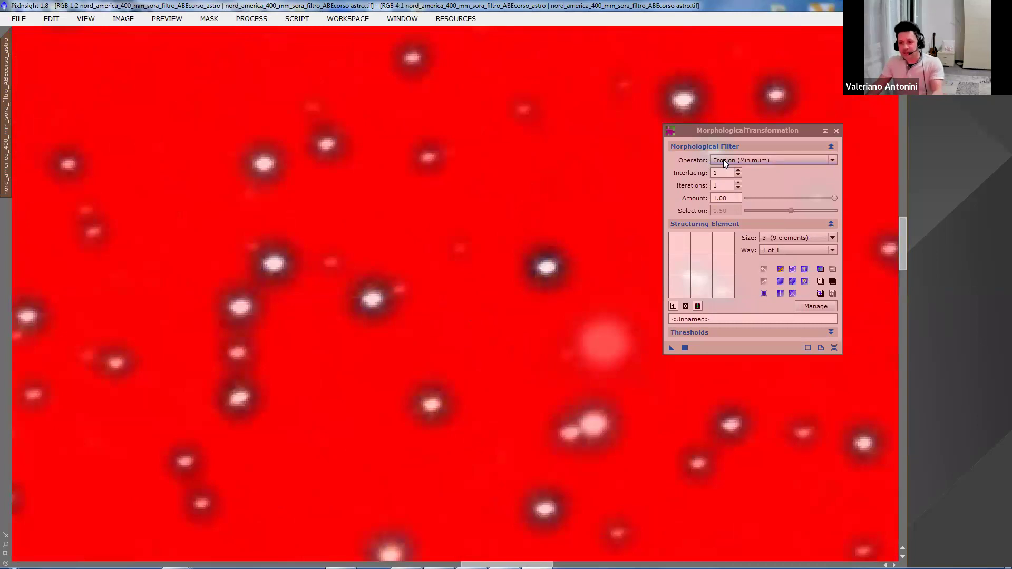
left_click(684, 347)
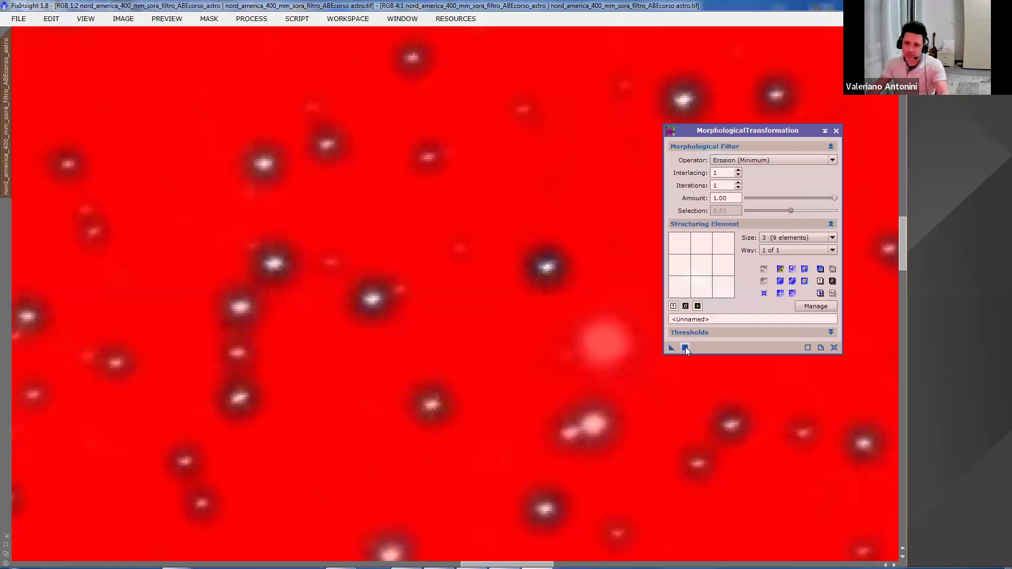
left_click(685, 348)
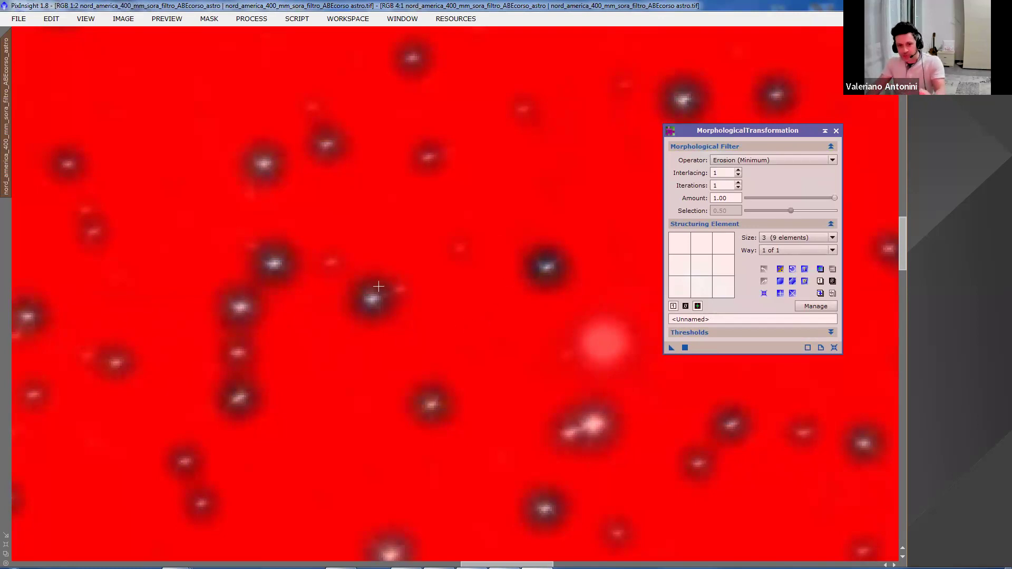
- Remove the star mask from the nebula image with the whole frame in view
scroll(413, 274, "down", 3)
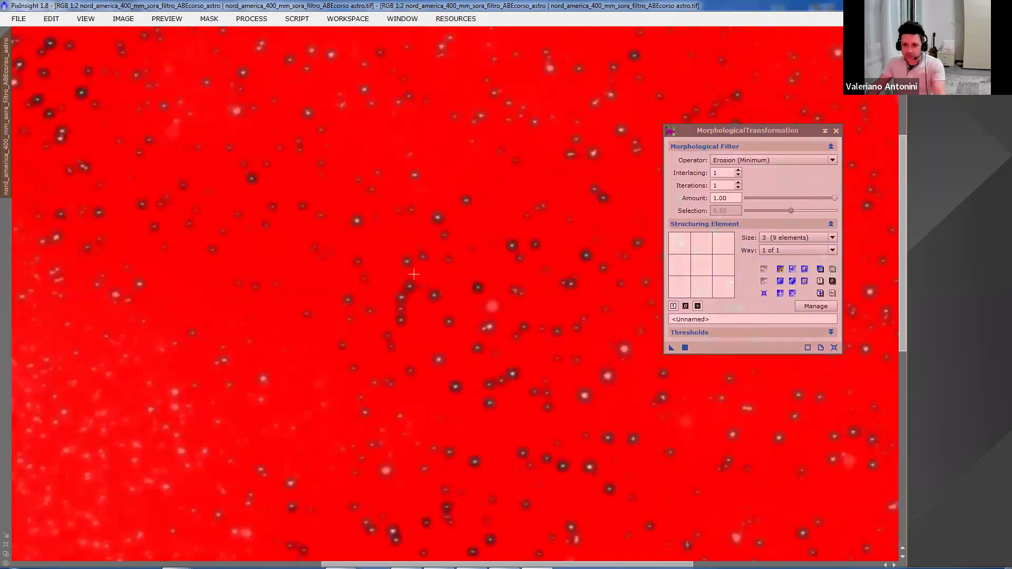
scroll(414, 274, "down", 1)
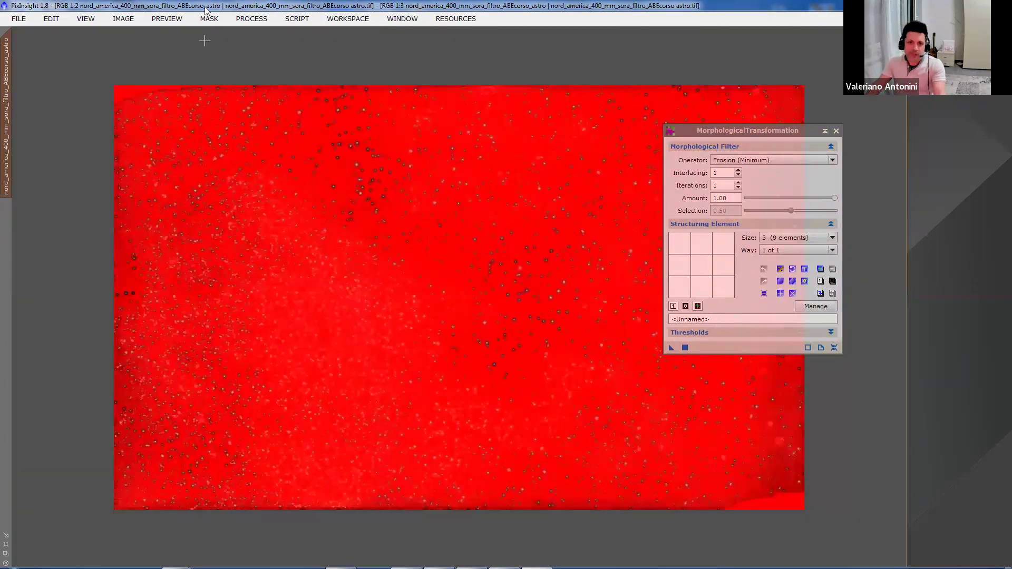
left_click(209, 19)
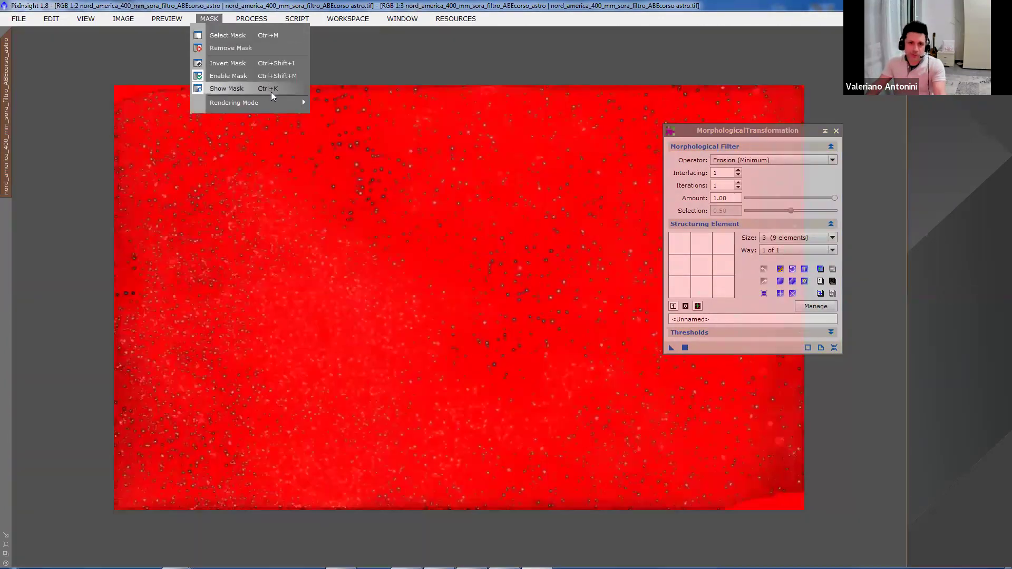
left_click(257, 48)
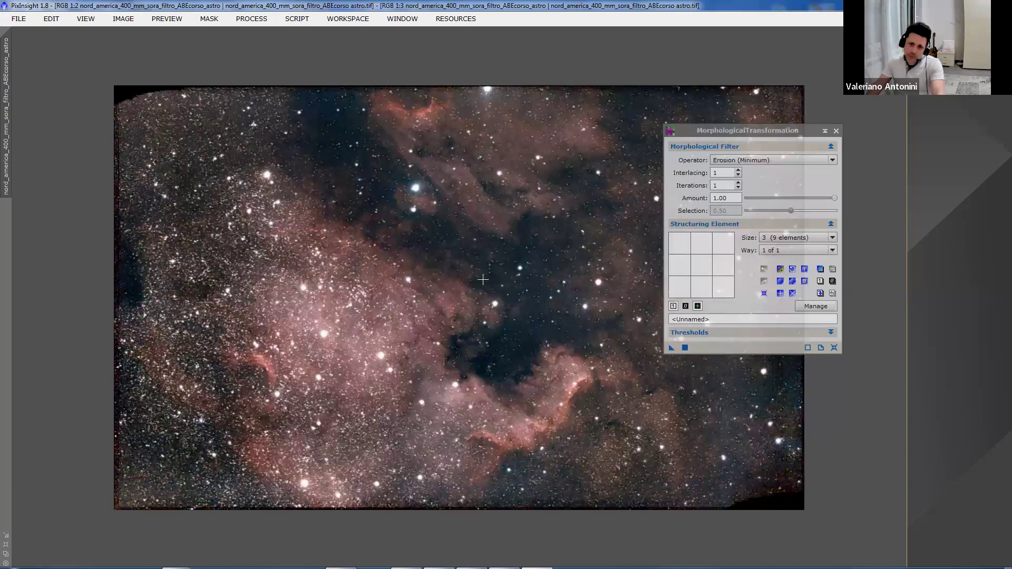
- Examine the eroded stars up close and across the whole nebula, and close the MorphologicalTransformation dialog
scroll(490, 267, "down", 1)
scroll(493, 264, "up", 1)
scroll(493, 264, "up", 2)
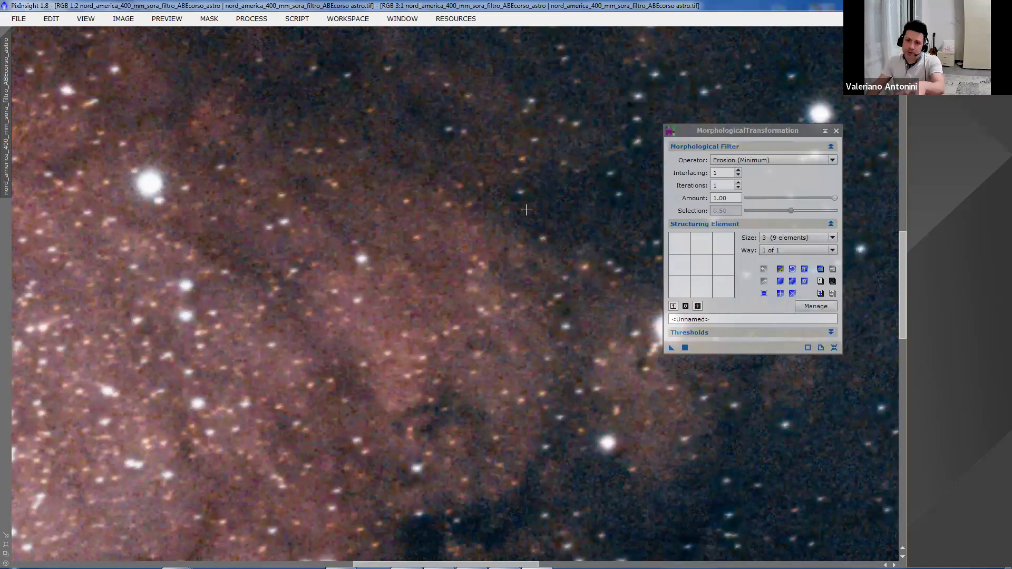
scroll(526, 211, "up", 1)
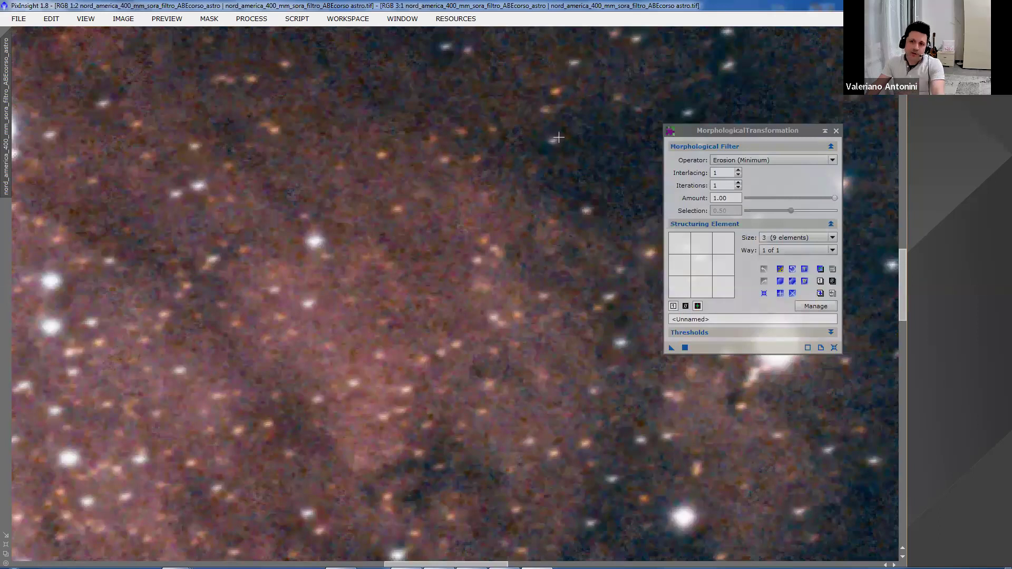
scroll(491, 299, "down", 4)
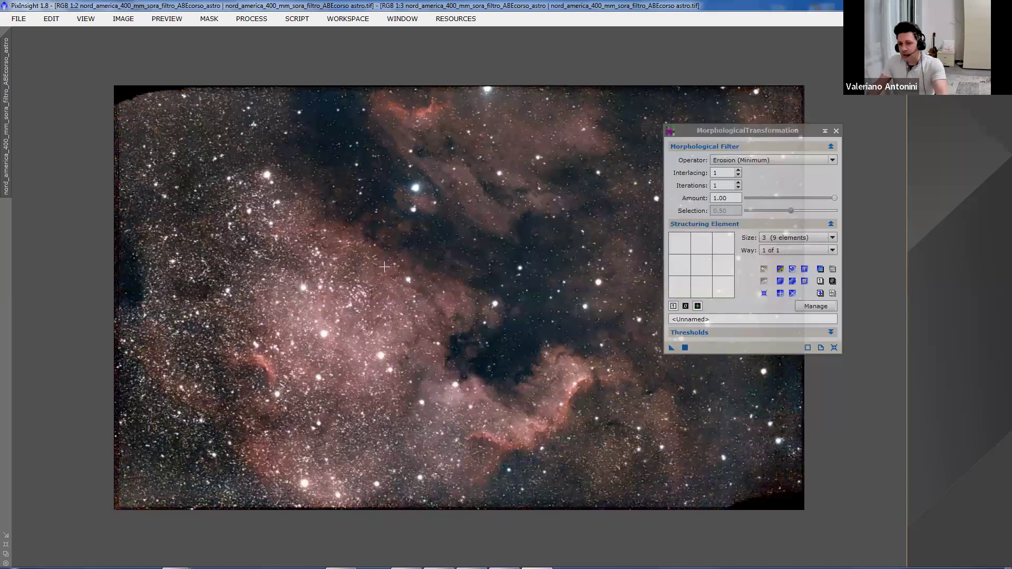
left_click(835, 131)
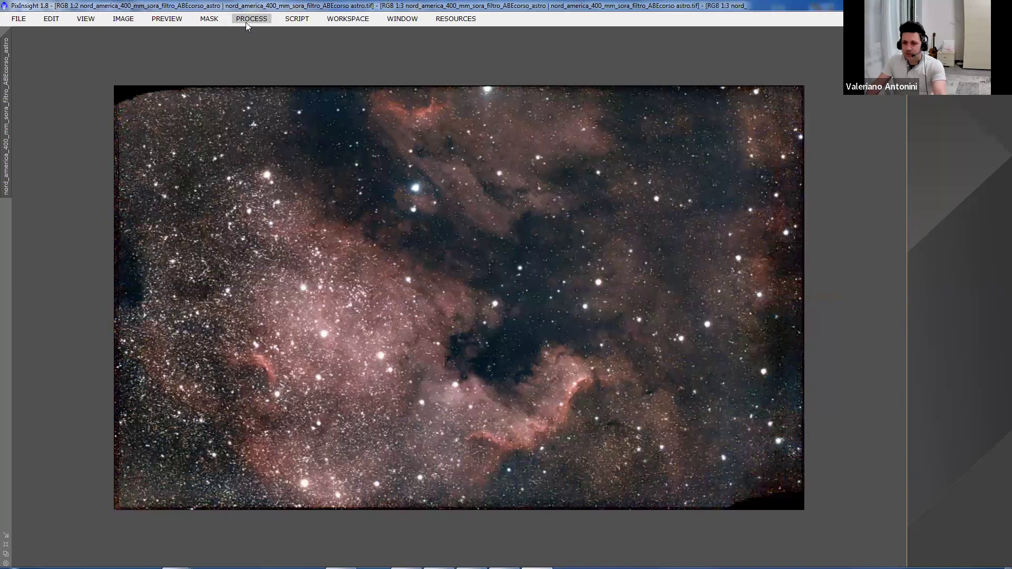
scroll(511, 266, "up", 2)
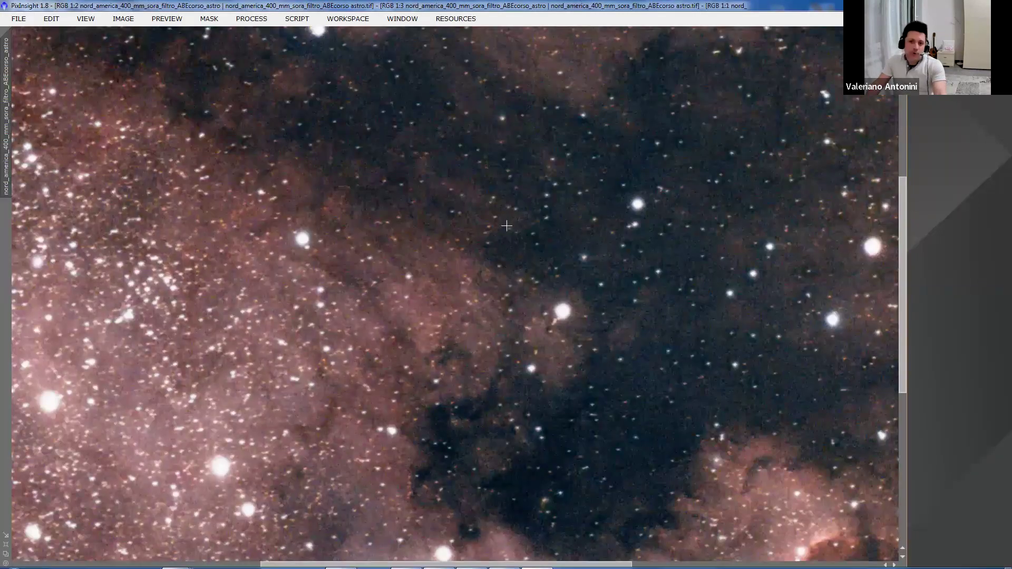
scroll(506, 226, "up", 1)
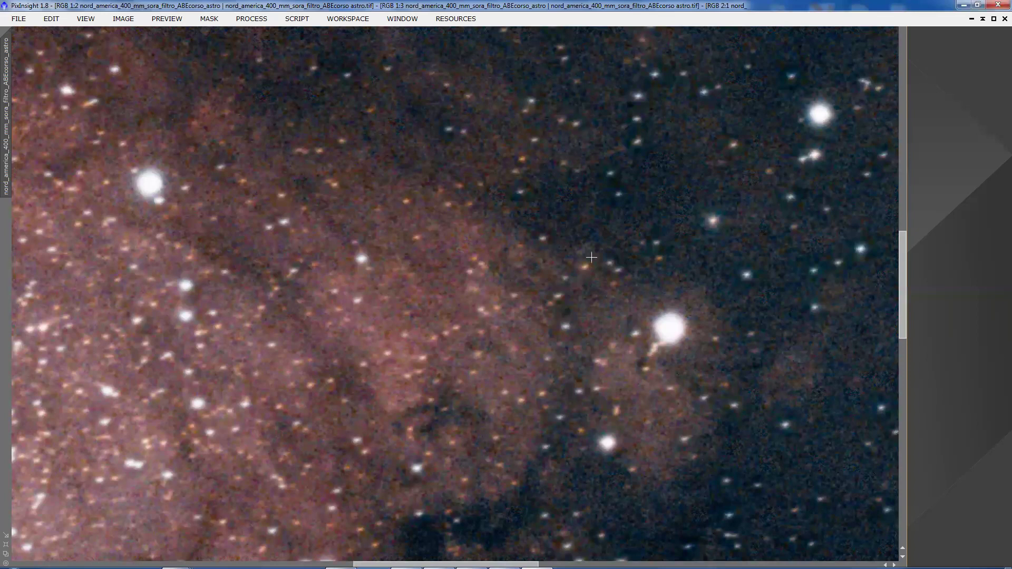
- Reopen MorphologicalTransformation, try Erosion amounts of 0.36 and 0.85, and close the dialog without applying it
left_click(210, 20)
mouse_move(251, 21)
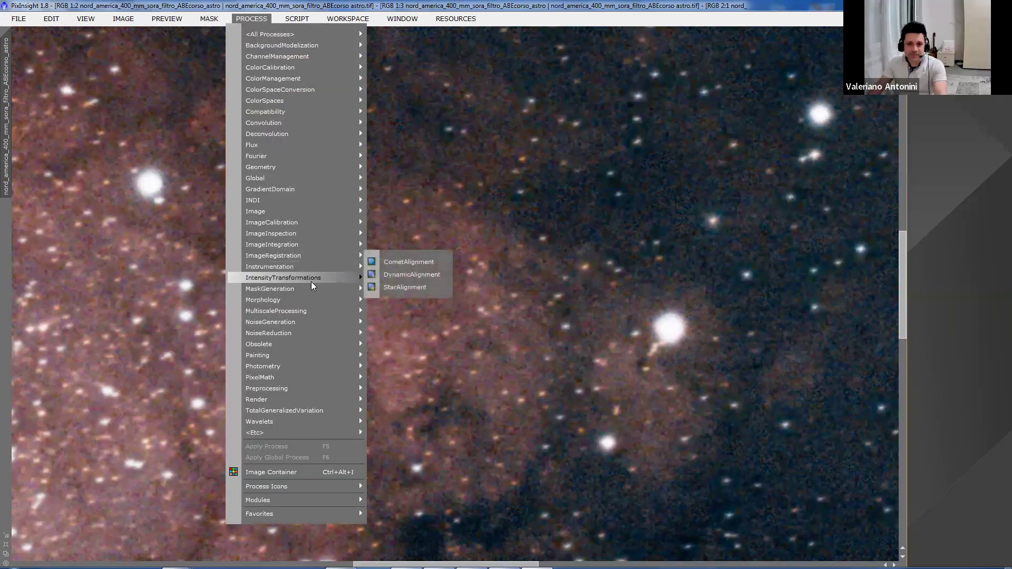
mouse_move(305, 292)
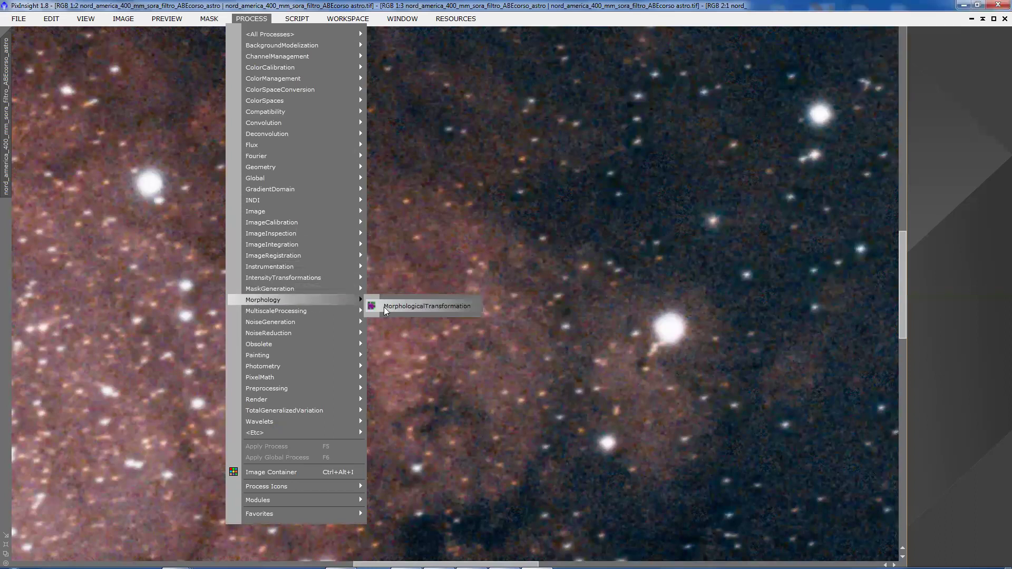
left_click(383, 307)
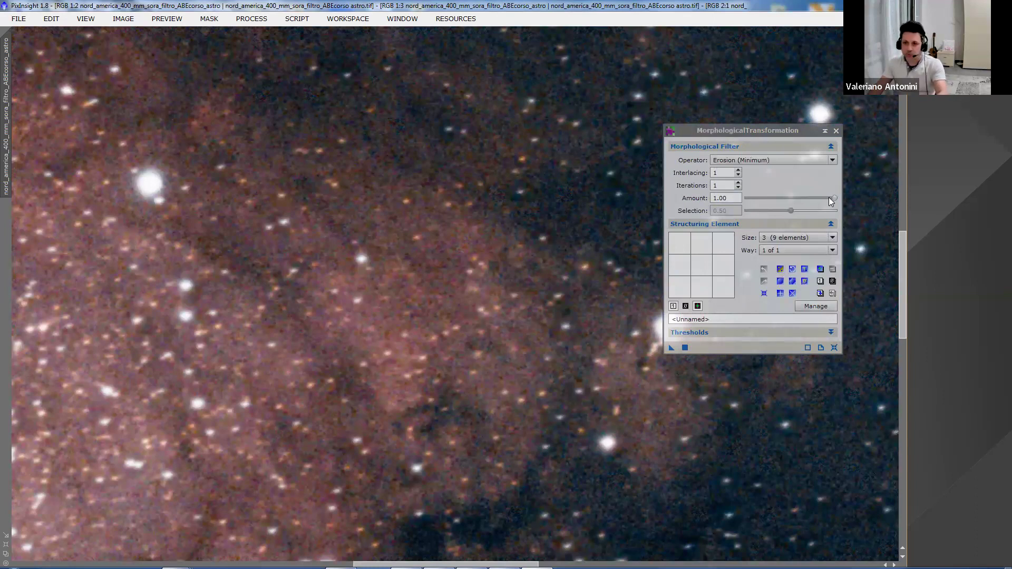
left_click_drag(831, 198, 777, 201)
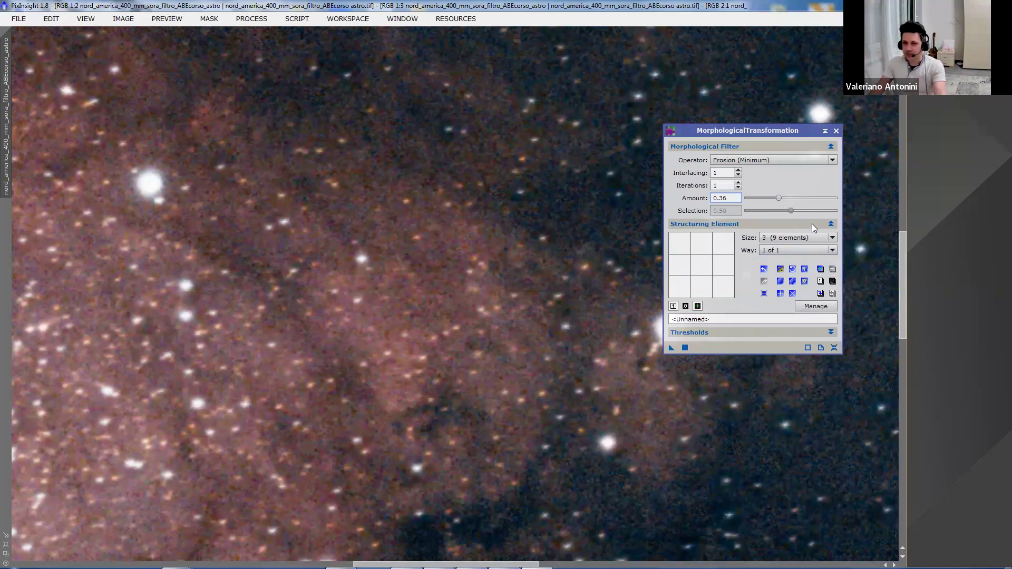
key("Return")
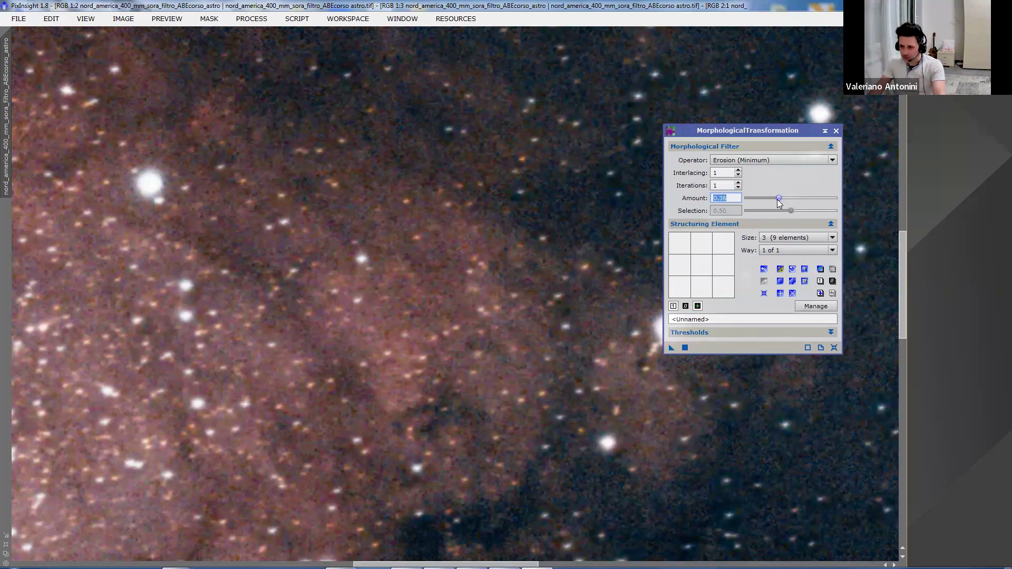
left_click_drag(779, 198, 824, 207)
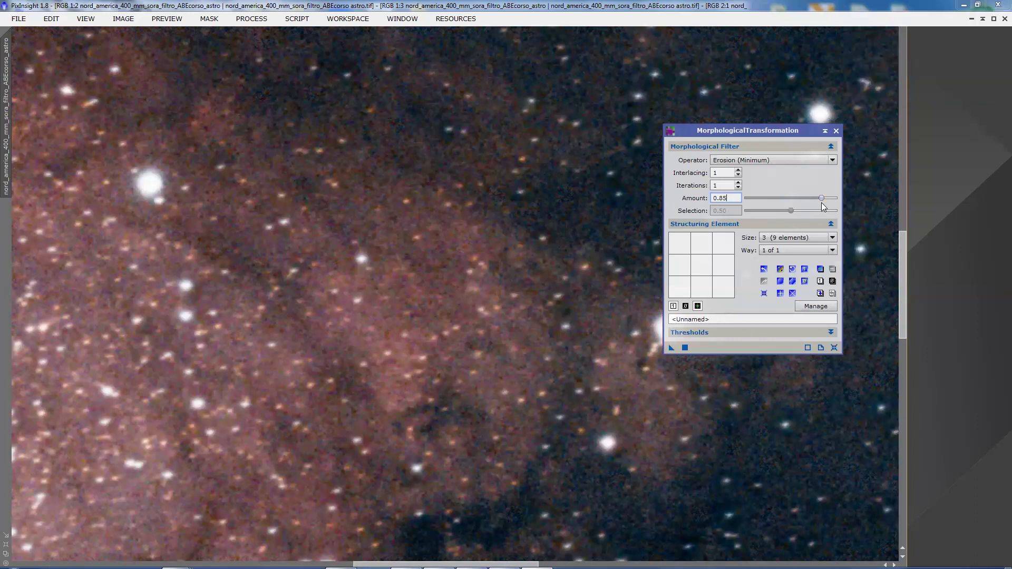
left_click(836, 131)
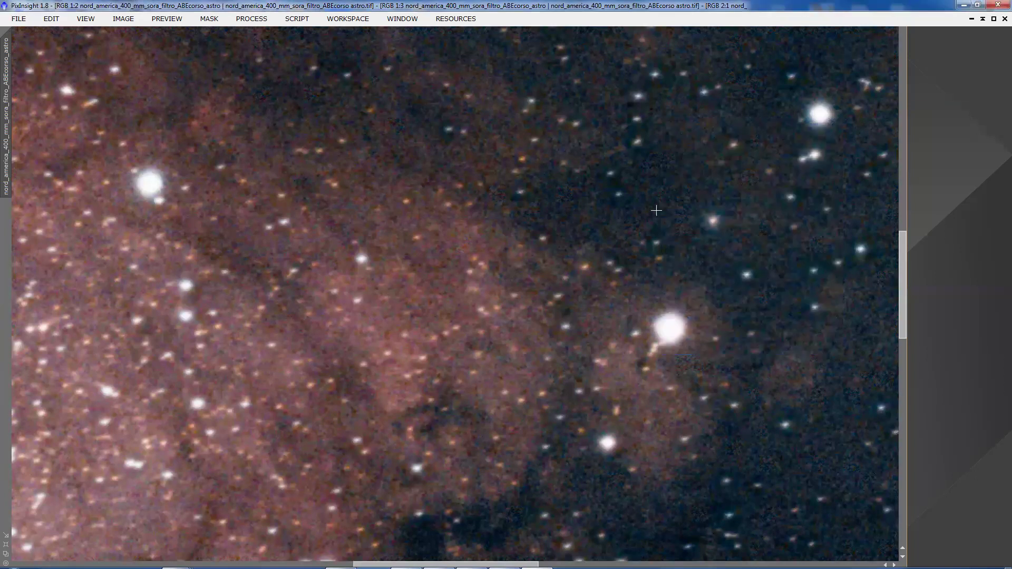
- Inspect the stars around the nebula's dark region at several magnifications, ending with a view of the whole image
scroll(656, 210, "up", 1)
scroll(585, 232, "down", 2)
scroll(553, 247, "down", 2)
scroll(551, 242, "up", 2)
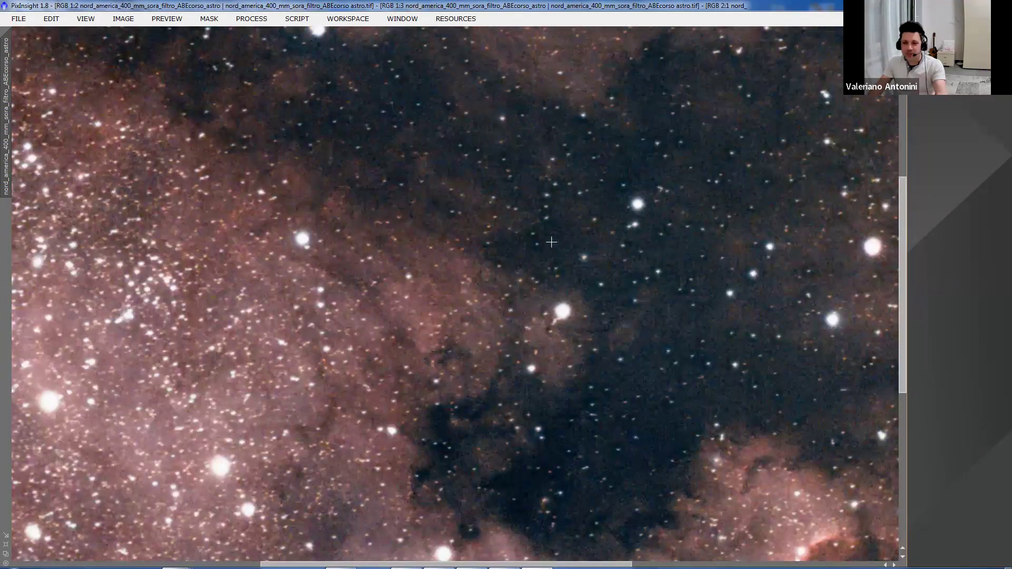
scroll(638, 275, "up", 1)
scroll(640, 282, "down", 1)
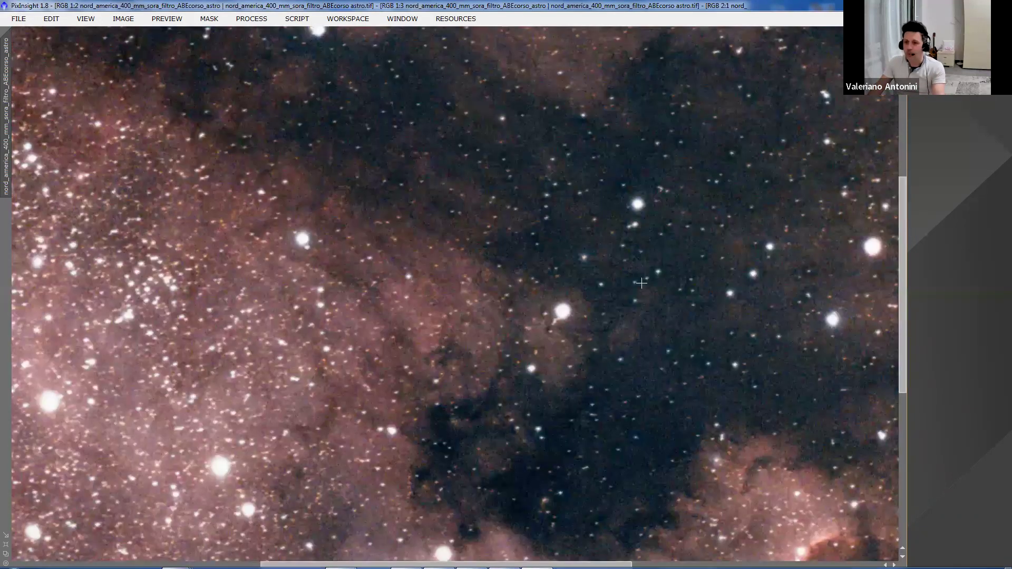
scroll(640, 283, "down", 3)
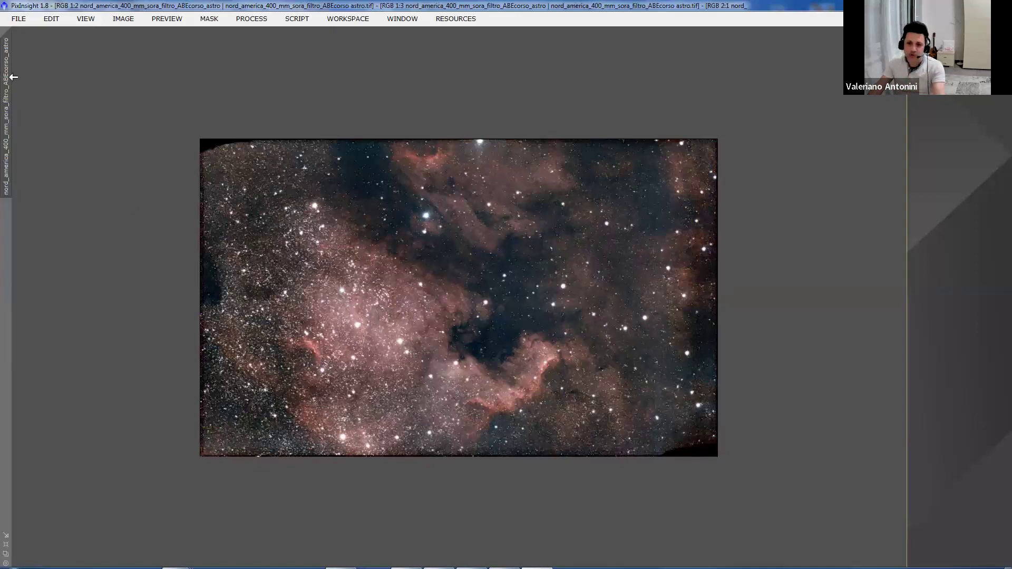
left_click(19, 18)
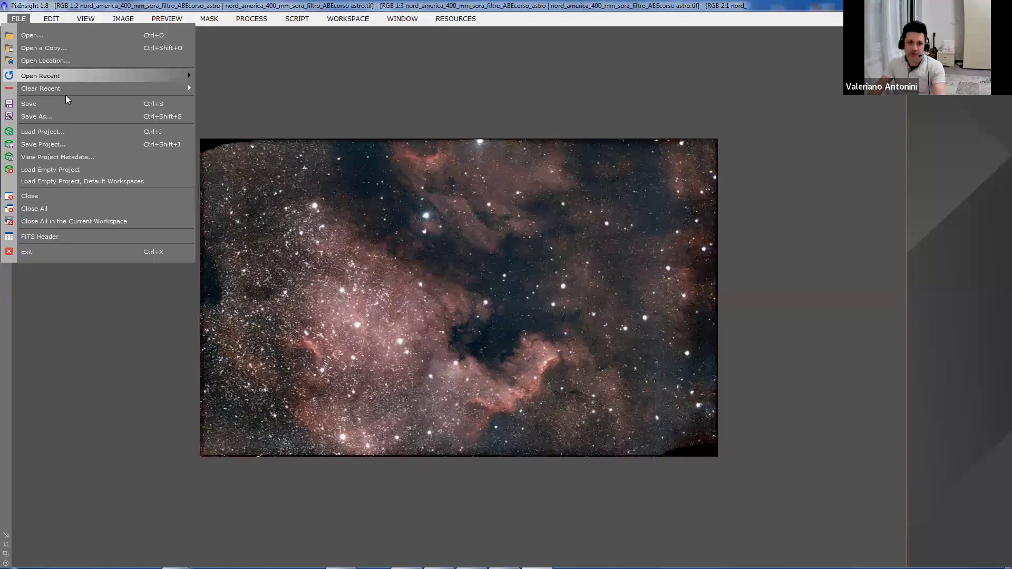
left_click(35, 117)
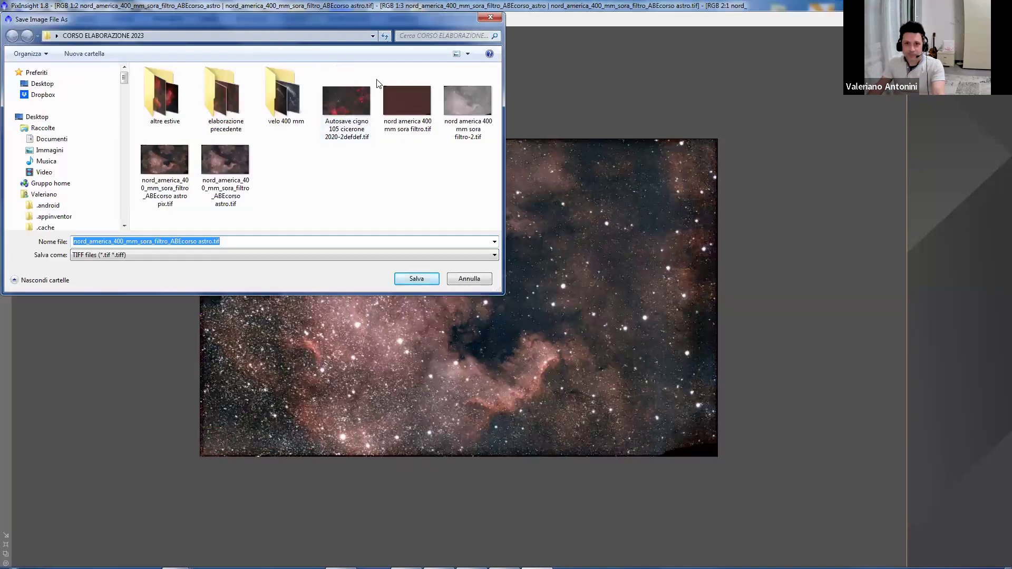
left_click_drag(383, 20, 537, 26)
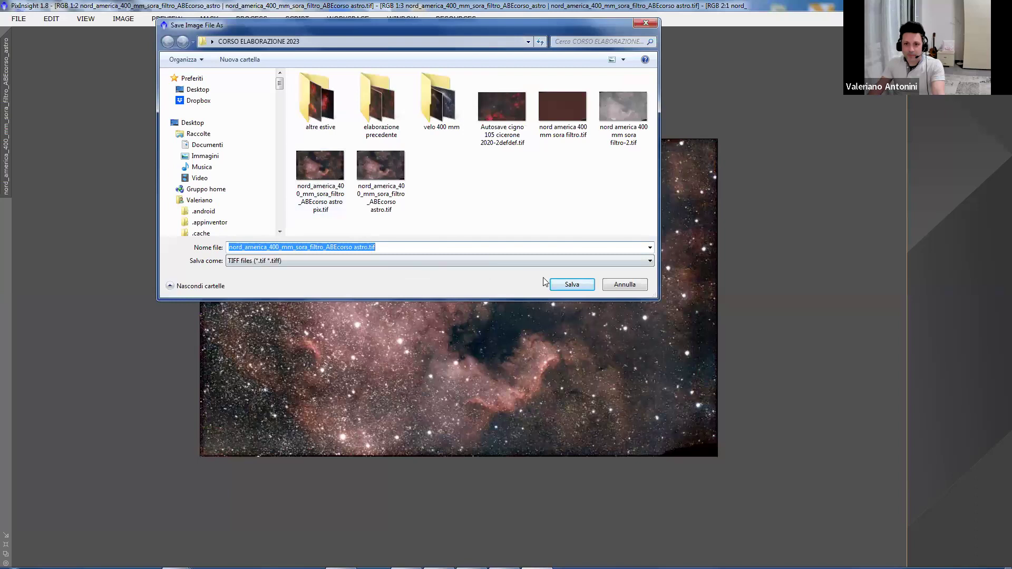
left_click(369, 247)
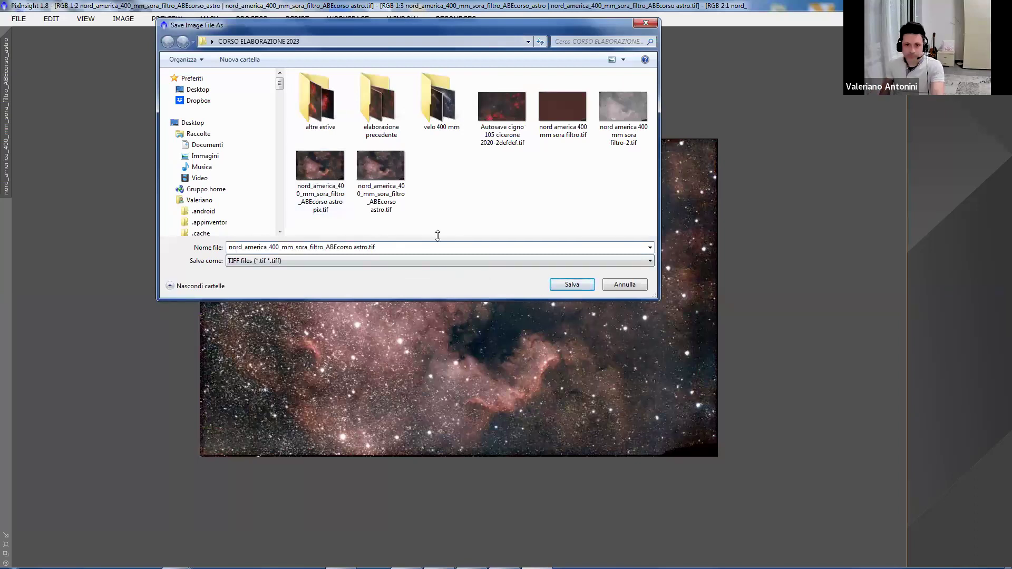
left_click(566, 281)
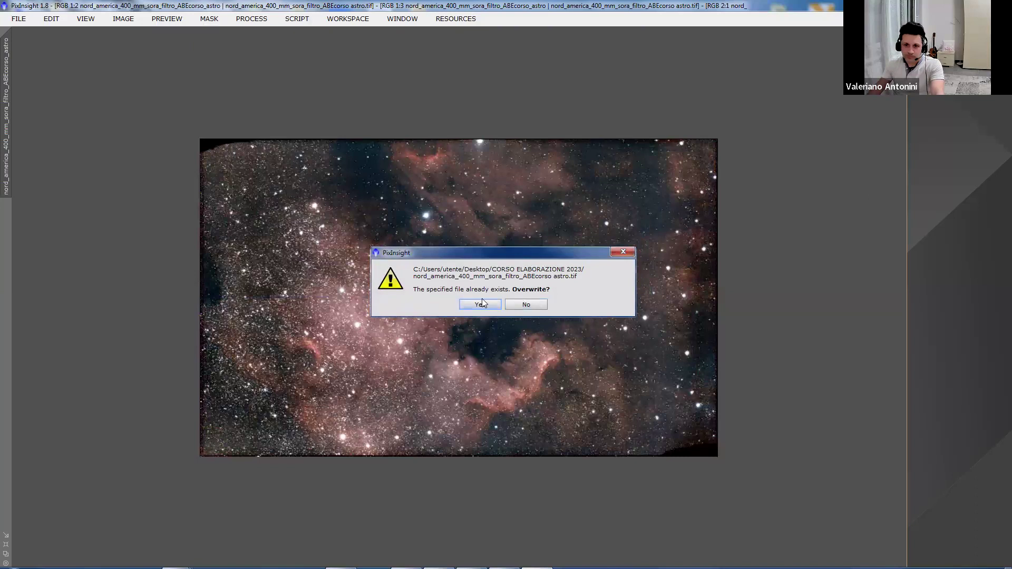
left_click(527, 305)
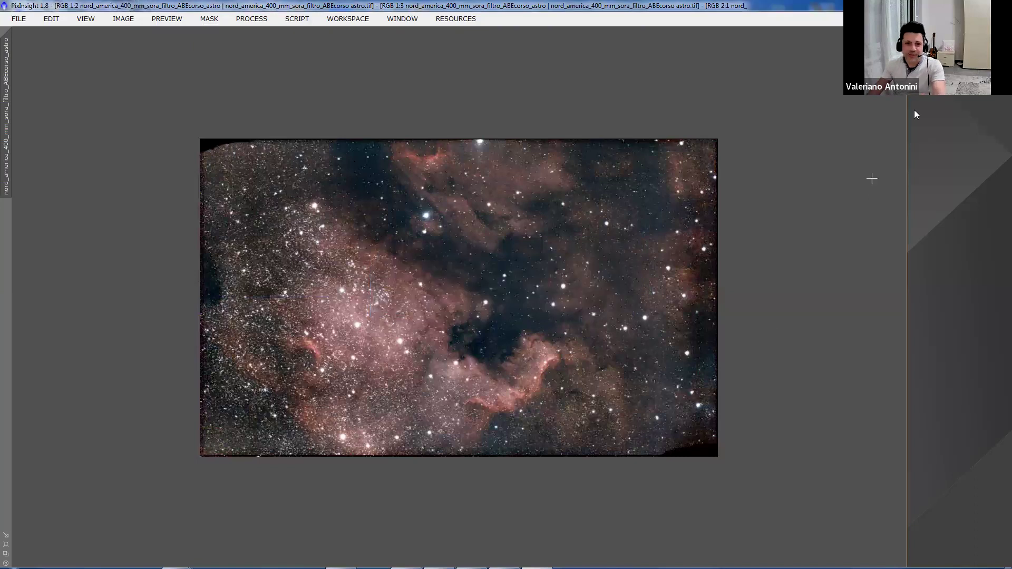
- Minimise PixInsight and the course folder, switch to Topaz DeNoise AI and reduce it to a movable window on the desktop
key("super+Down")
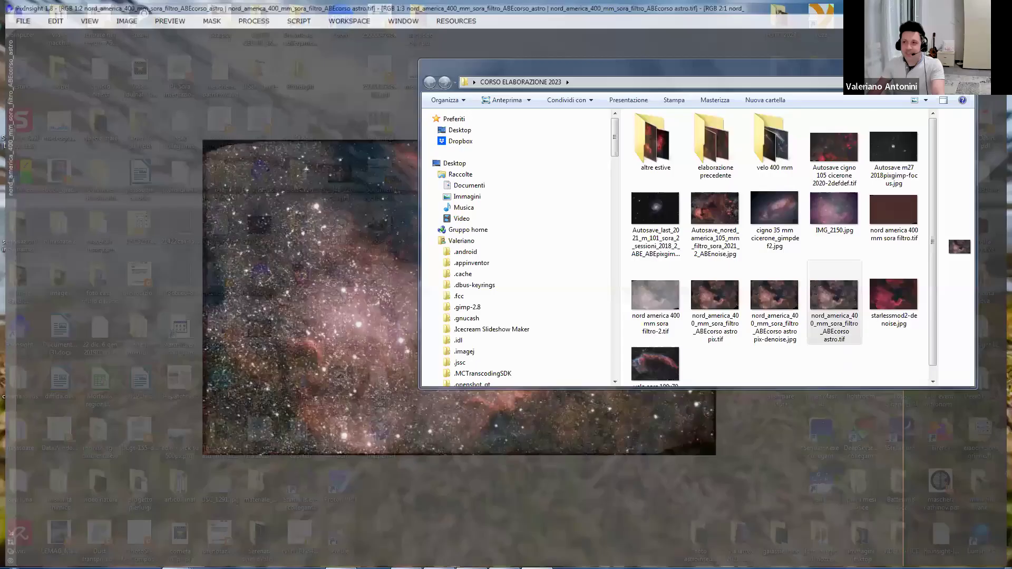
key("super+Down")
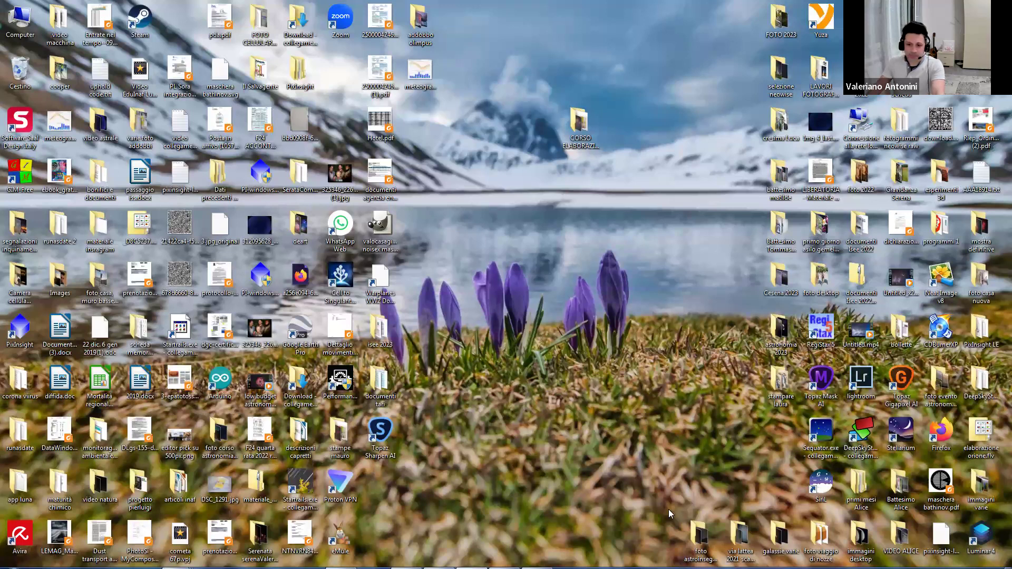
left_click(442, 559)
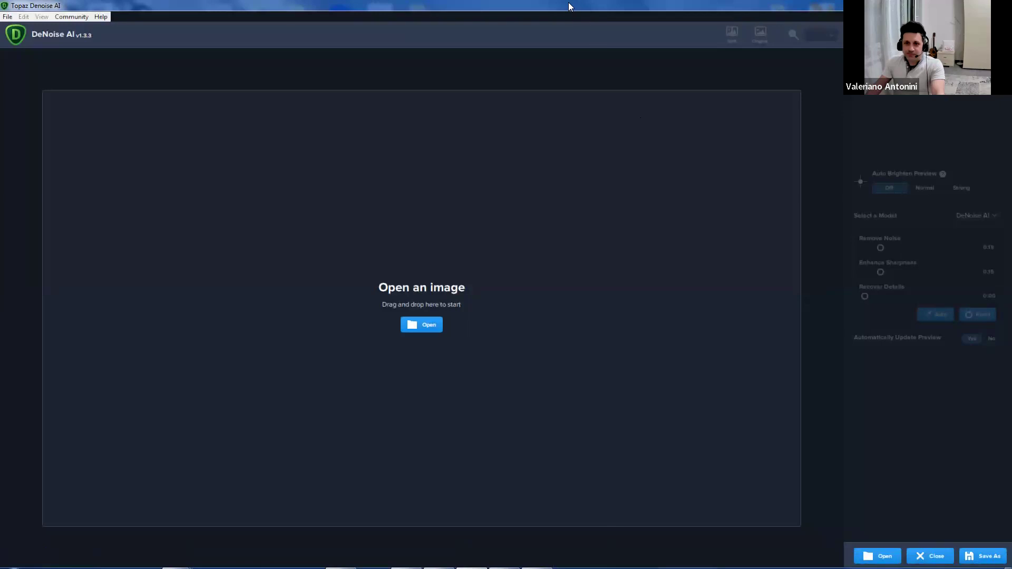
left_click_drag(569, 6, 704, 54)
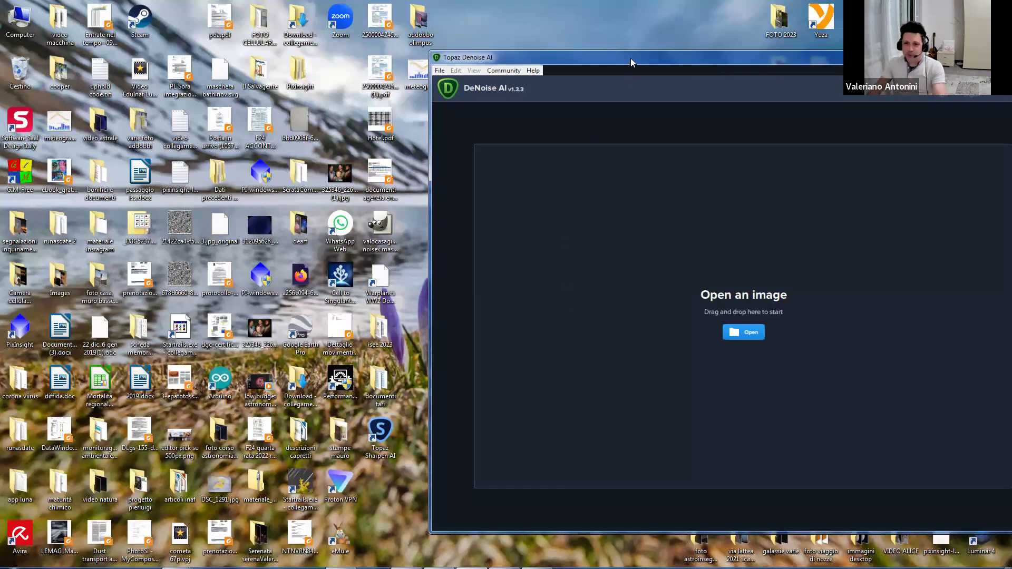
left_click_drag(630, 58, 508, 174)
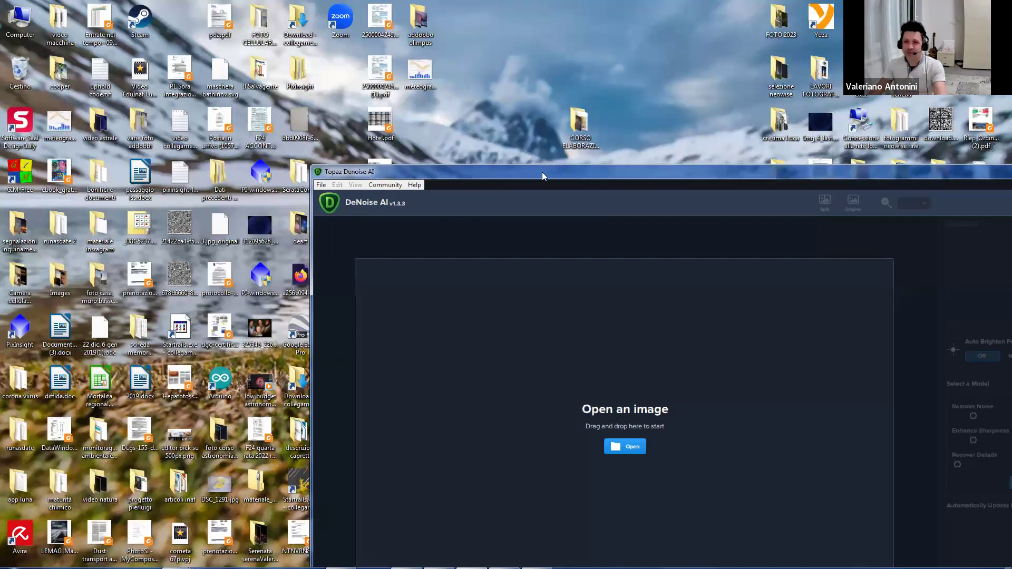
left_click_drag(541, 172, 511, 166)
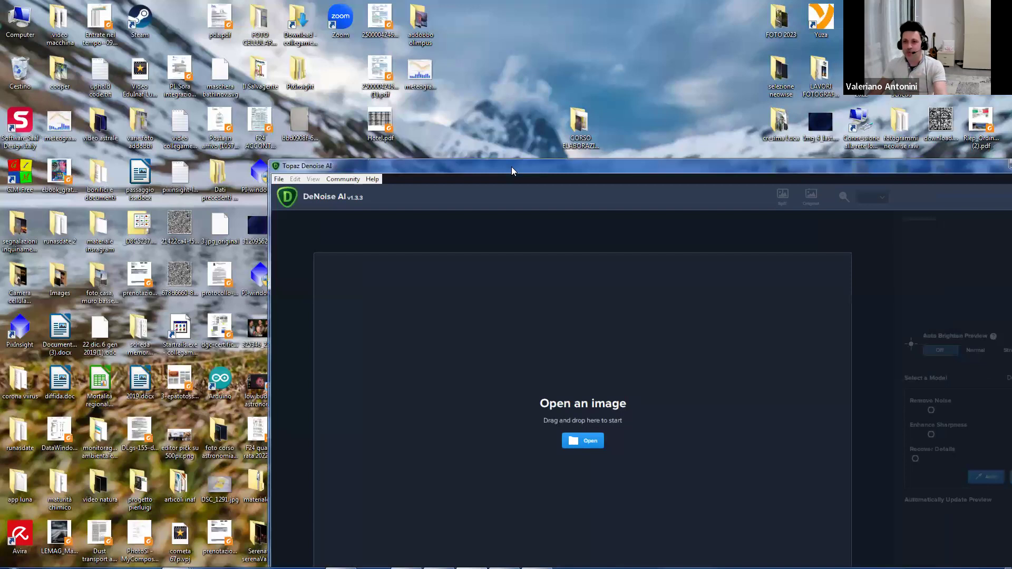
- Open the CORSO ELABORAZIONE 2023 folder and arrange it so its image files and the DeNoise AI drop area are both accessible
double_click(579, 126)
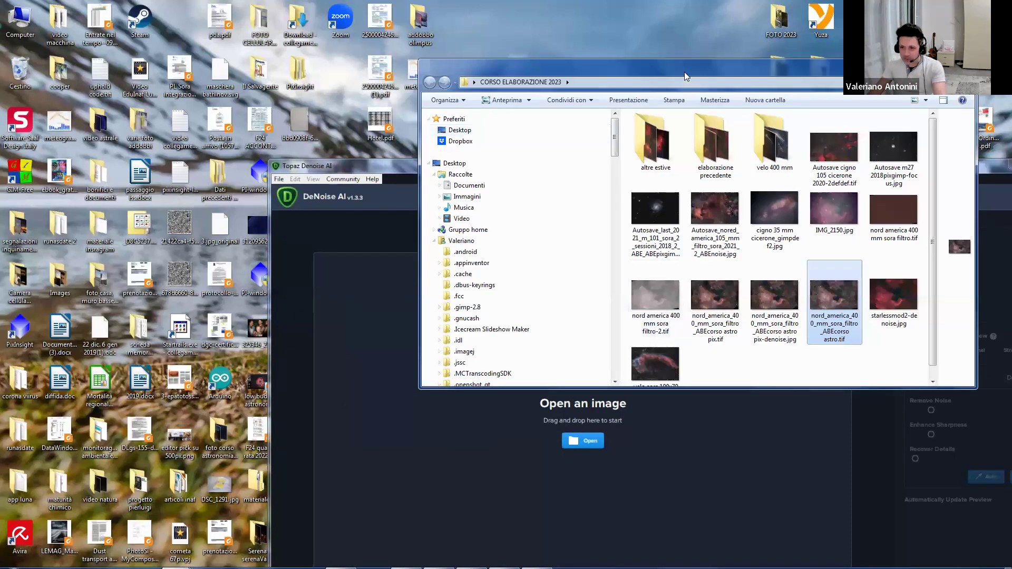
left_click_drag(685, 70, 739, 45)
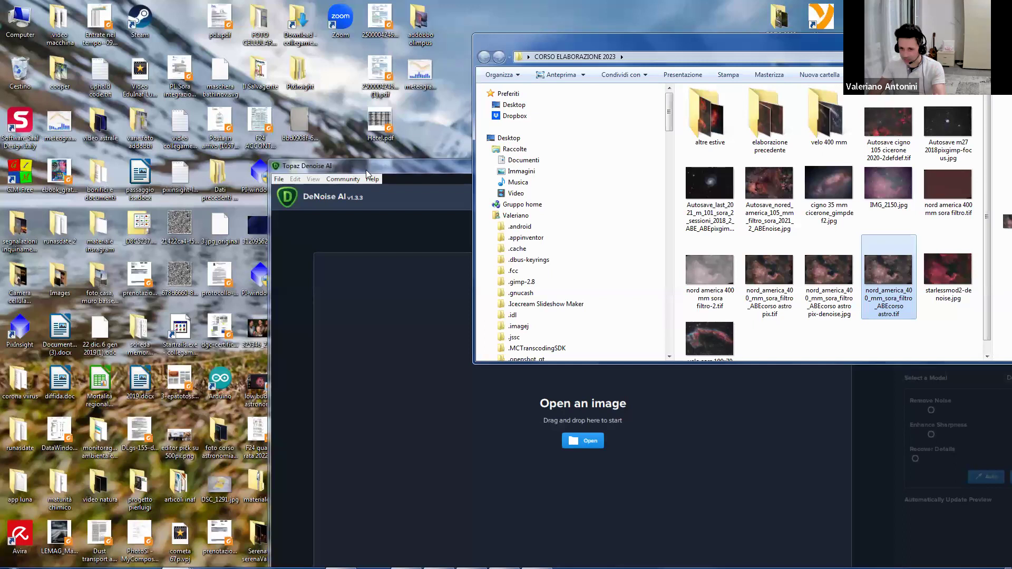
left_click_drag(396, 167, 344, 156)
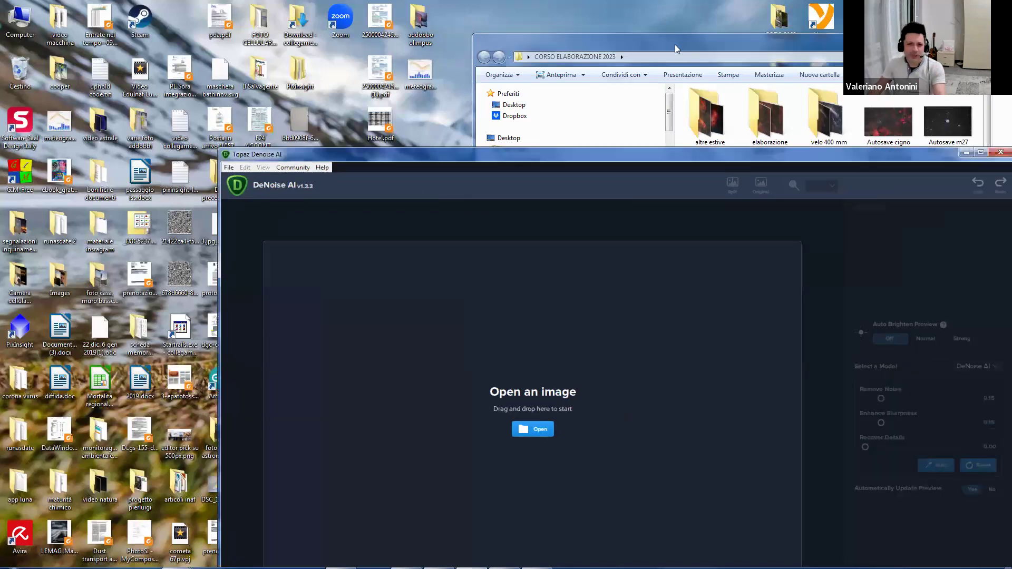
left_click(674, 44)
left_click_drag(635, 29, 632, 30)
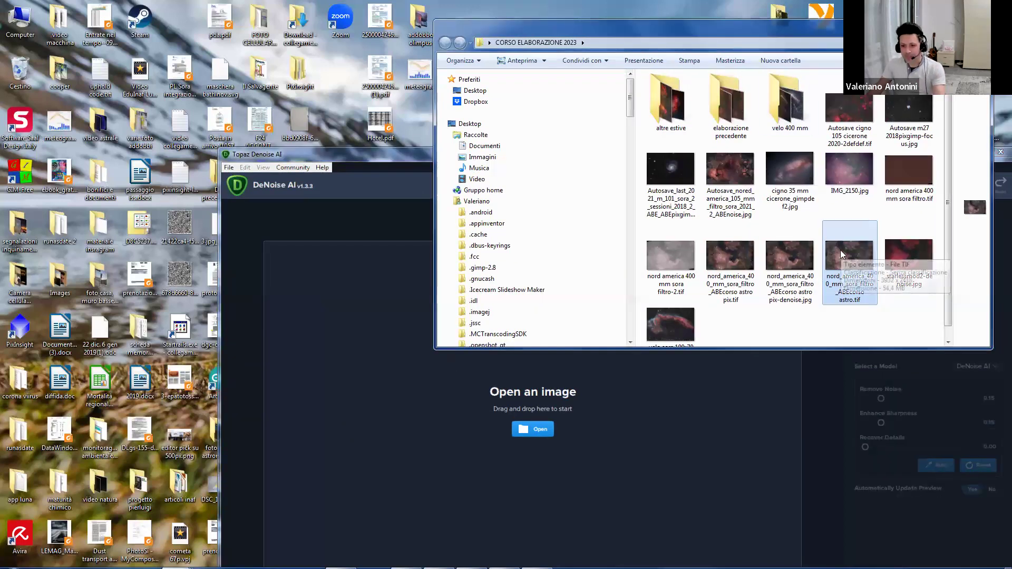
- Load nord_america_400_mm_sora_filtro_ABEcorso astro.tif from the folder into DeNoise AI and maximise the DeNoise AI window
left_click_drag(848, 255, 360, 380)
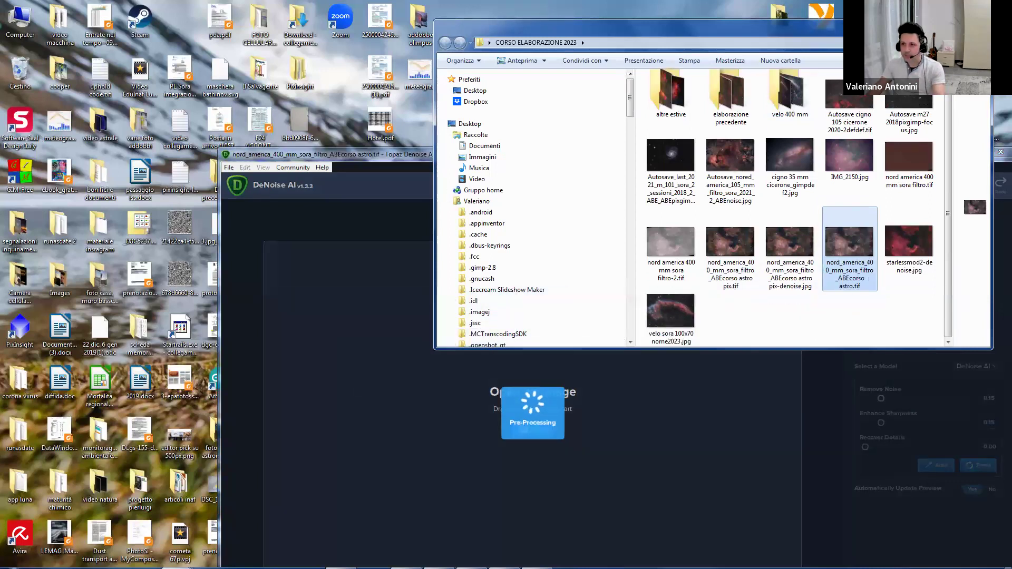
left_click(411, 327)
left_click_drag(716, 157, 642, 2)
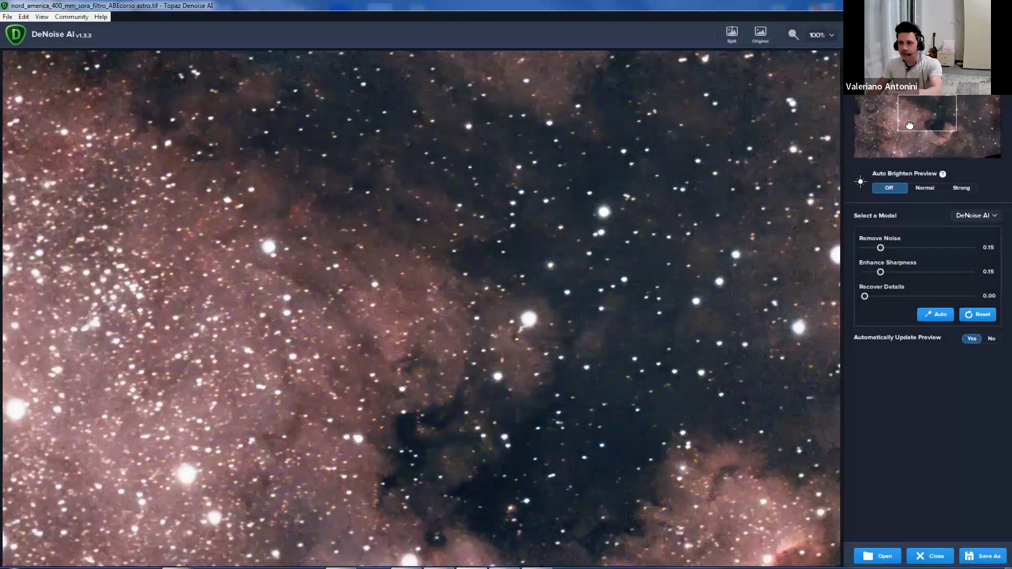
- Set Remove Noise to 0.59 with the preview on the nebula's bright ridge below the dark region
left_click_drag(909, 125, 890, 147)
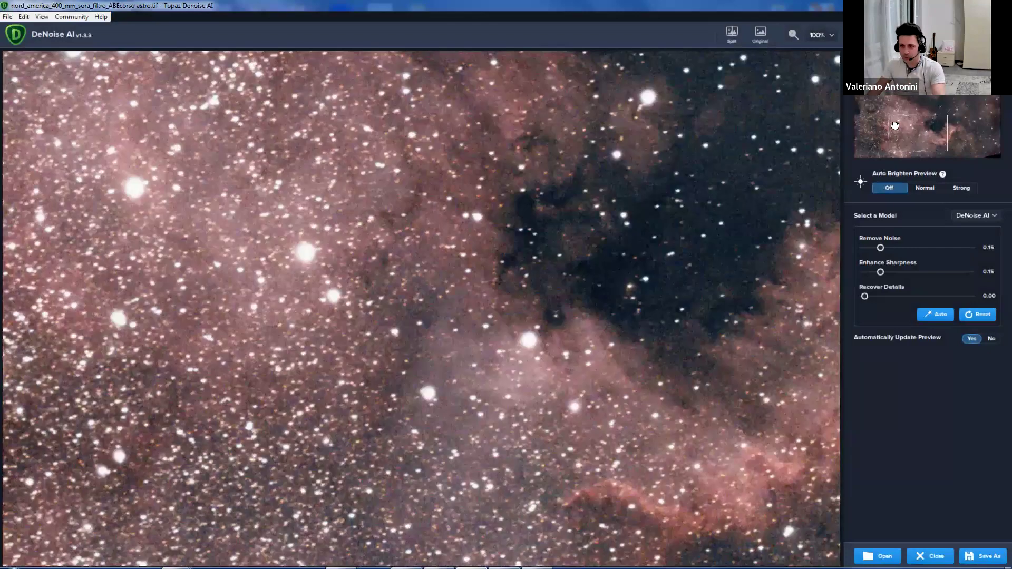
left_click(937, 137)
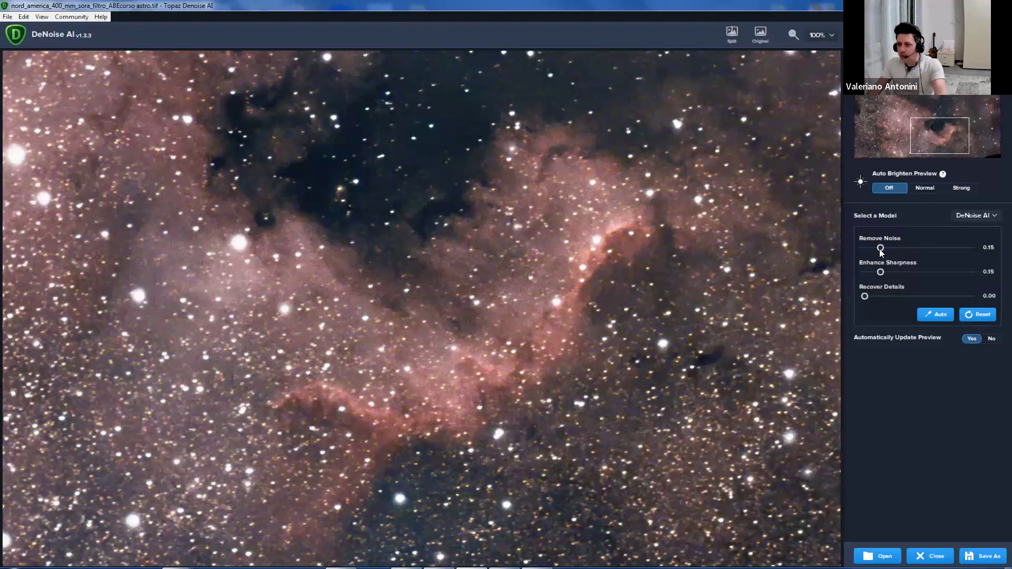
left_click_drag(883, 246, 926, 246)
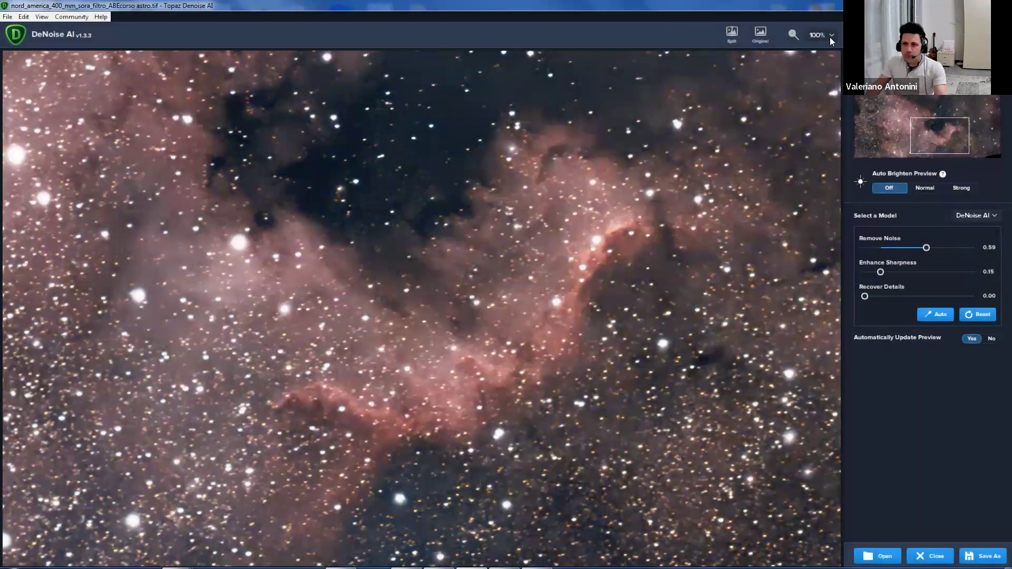
- Compare the denoised preview with the original at 200% around the dark region and bright ridge
left_click(831, 37)
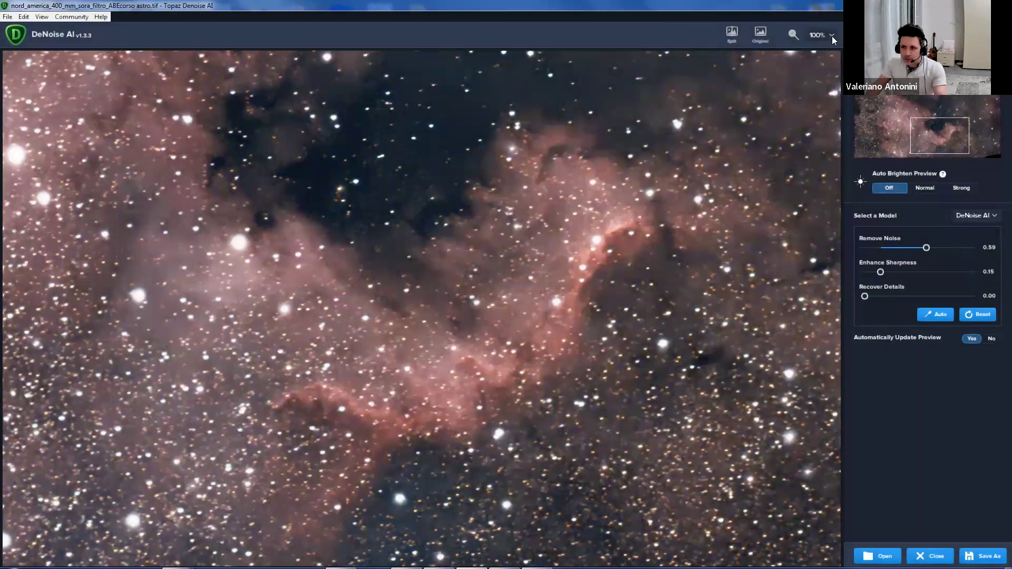
left_click(838, 54)
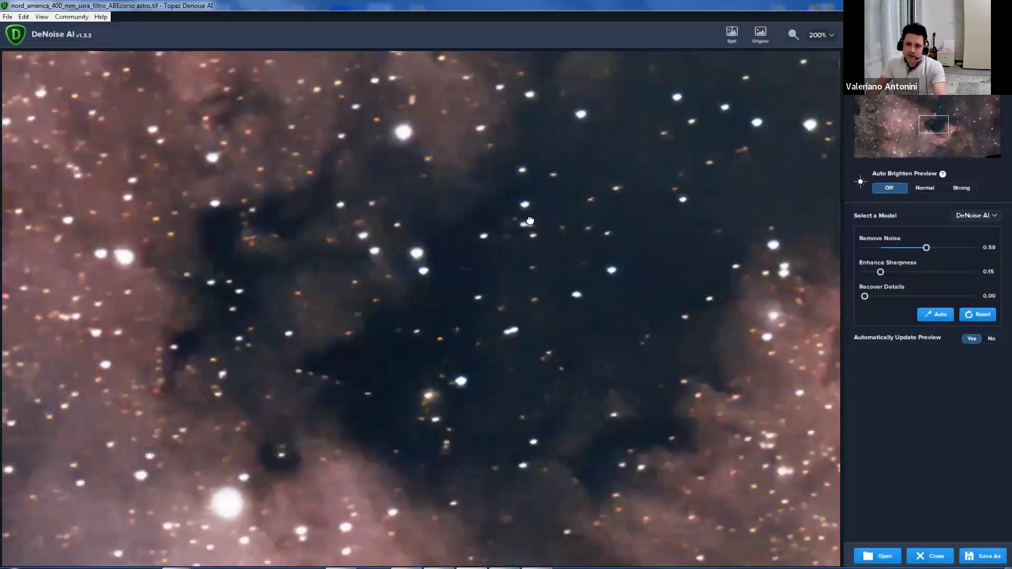
left_click_drag(608, 249, 510, 235)
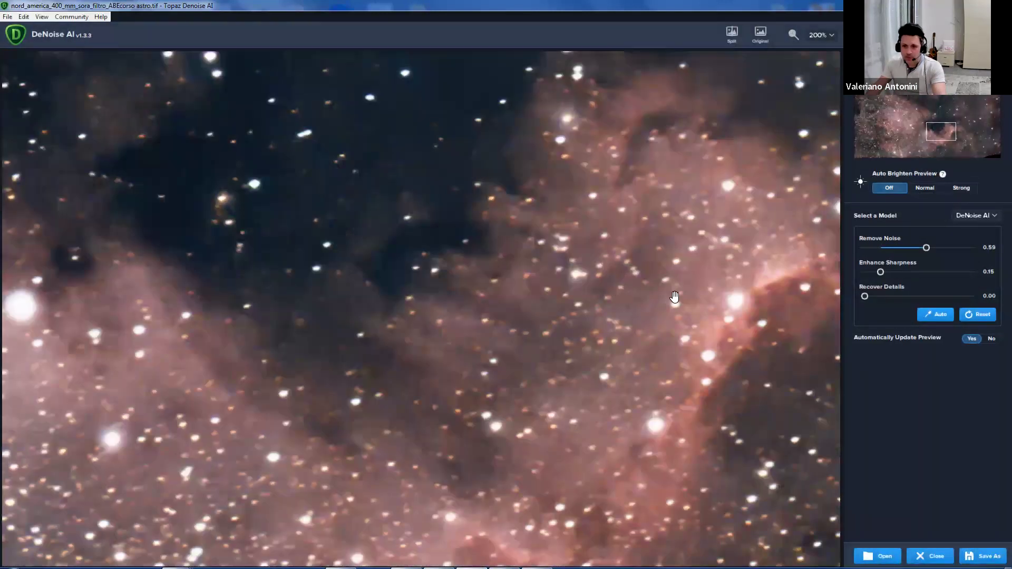
left_click(598, 285)
left_click(599, 285)
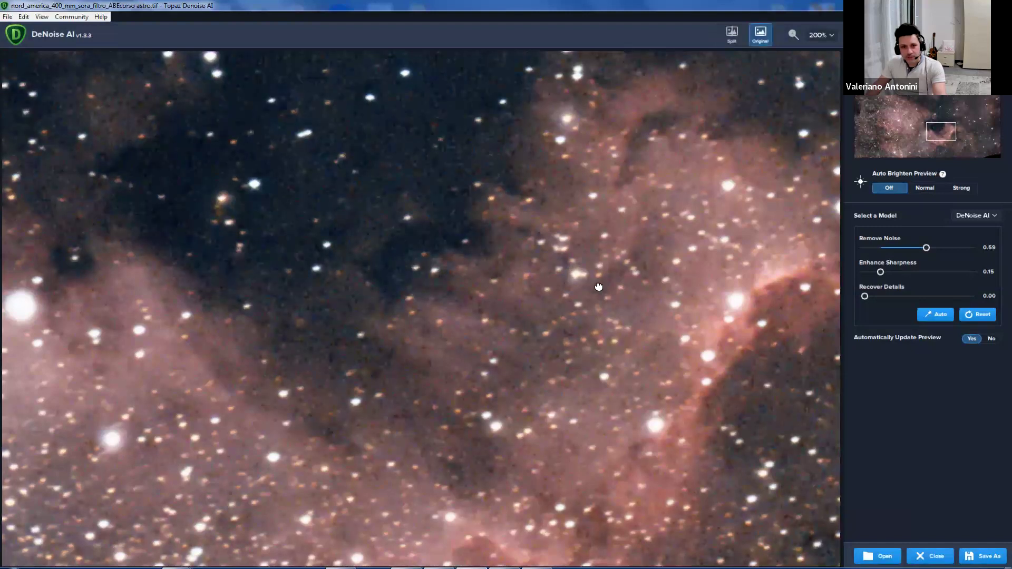
left_click(599, 285)
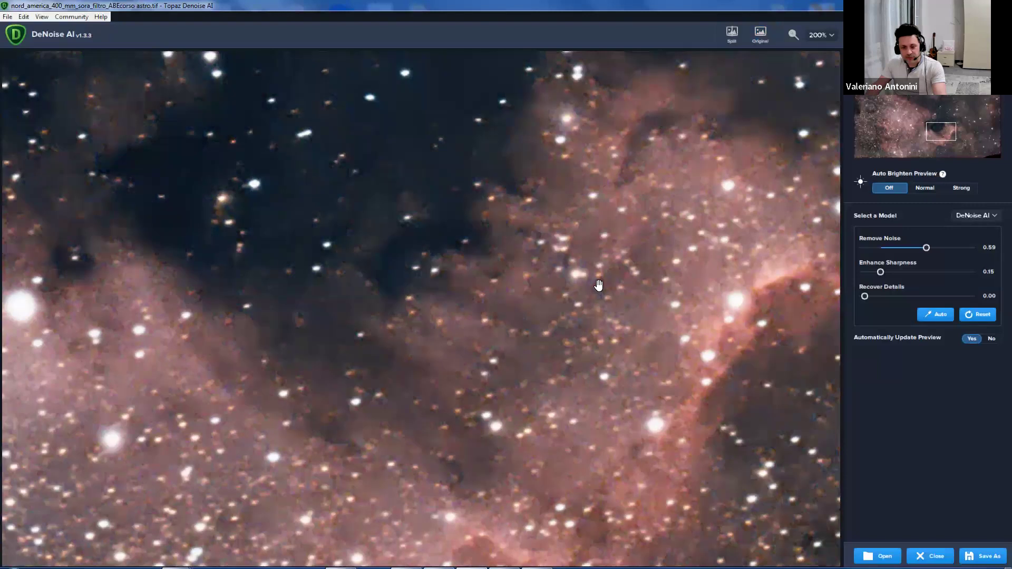
left_click(598, 285)
left_click(599, 285)
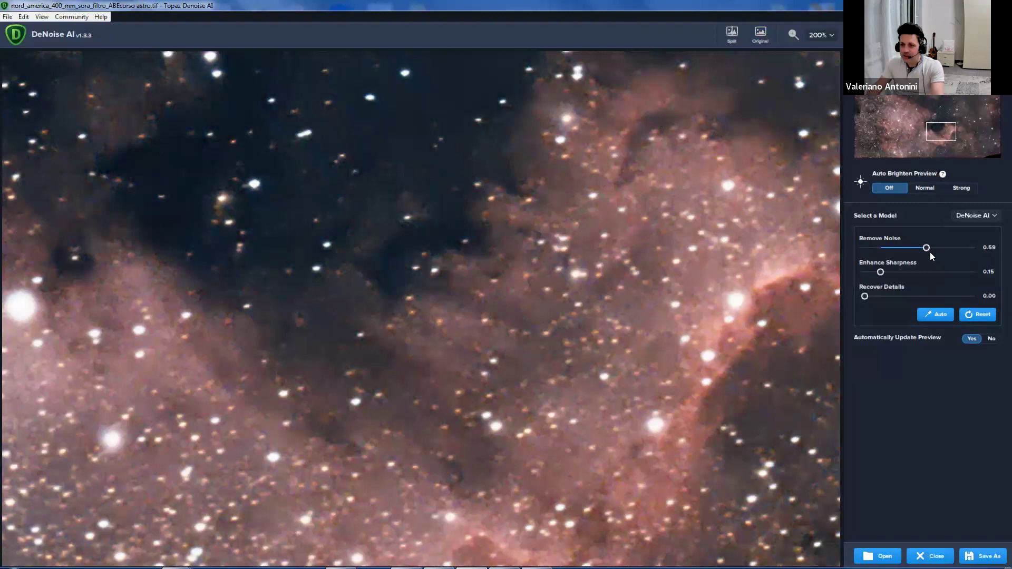
- Set Remove Noise to 0.87 and Enhance Sharpness to 0.61, comparing the result with the original
left_click_drag(939, 247, 955, 248)
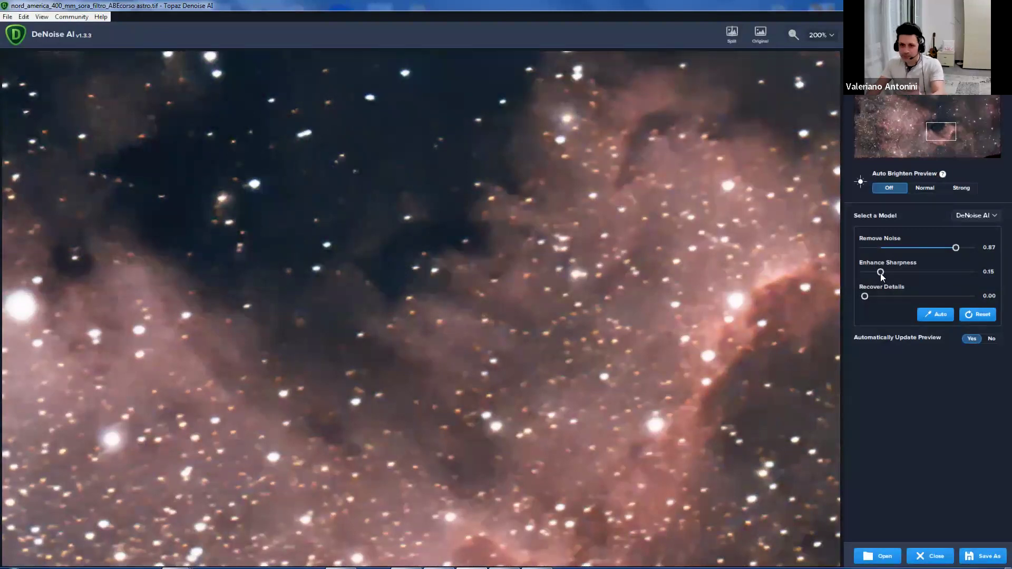
left_click_drag(880, 273, 928, 271)
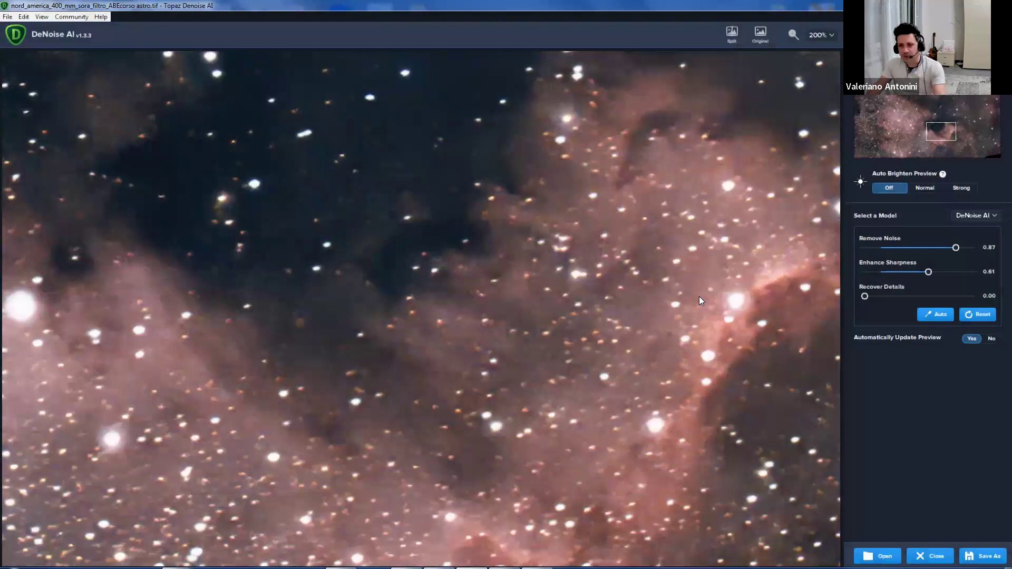
left_click(698, 298)
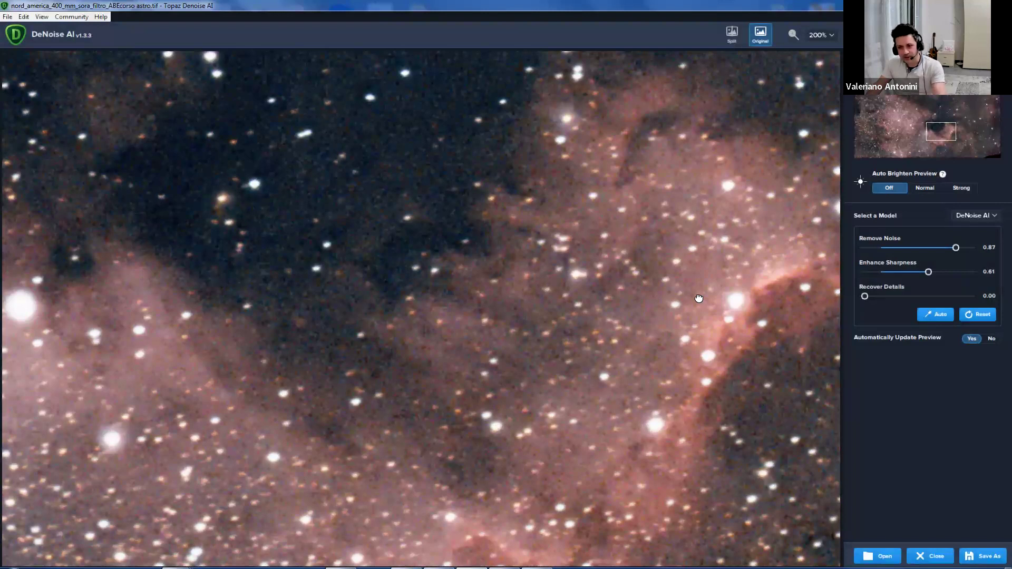
left_click(699, 299)
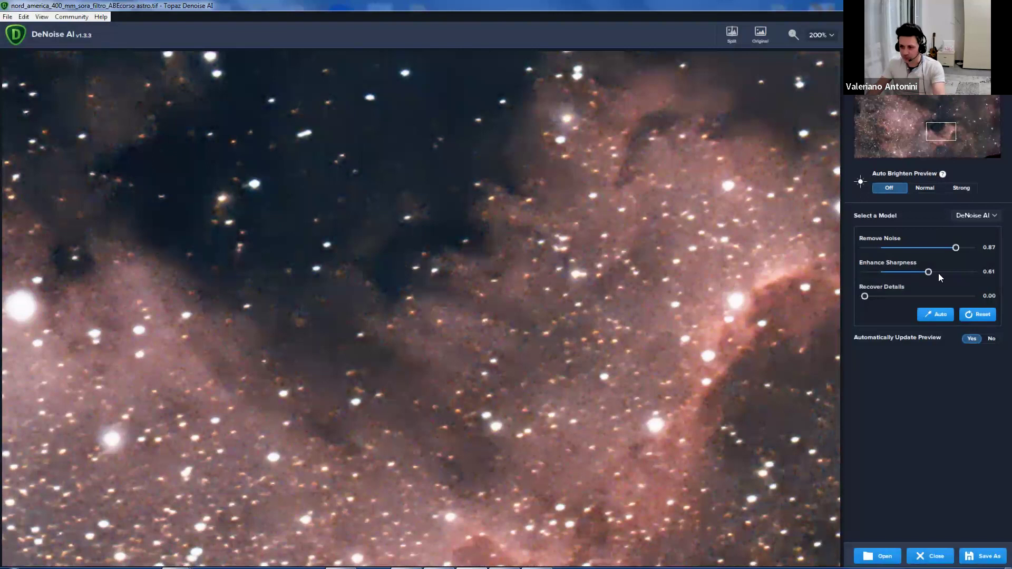
- Set Enhance Sharpness to 0.34 and compare the dark sky area above the ridge with the original
left_click_drag(928, 268, 901, 275)
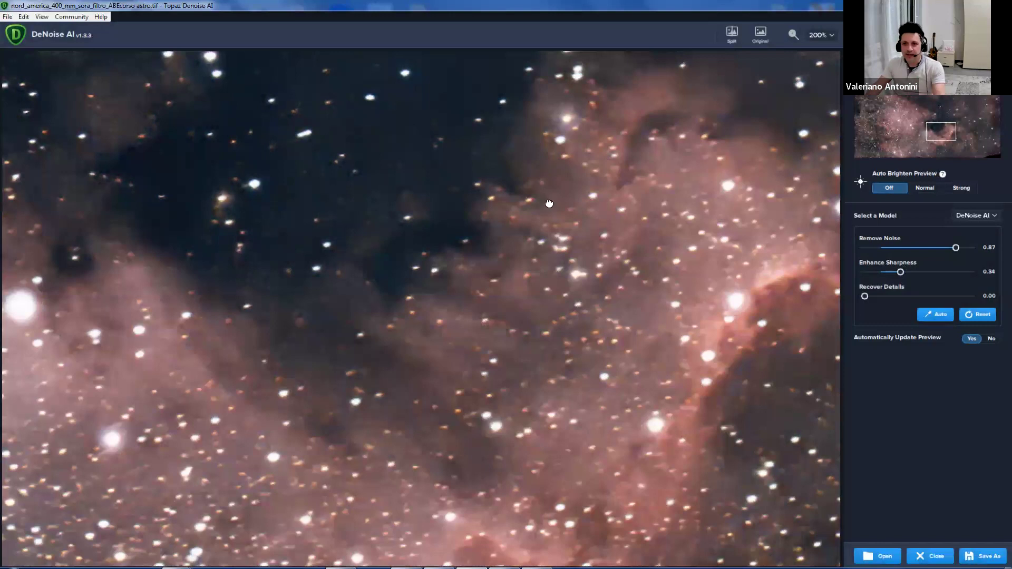
left_click_drag(601, 194, 583, 514)
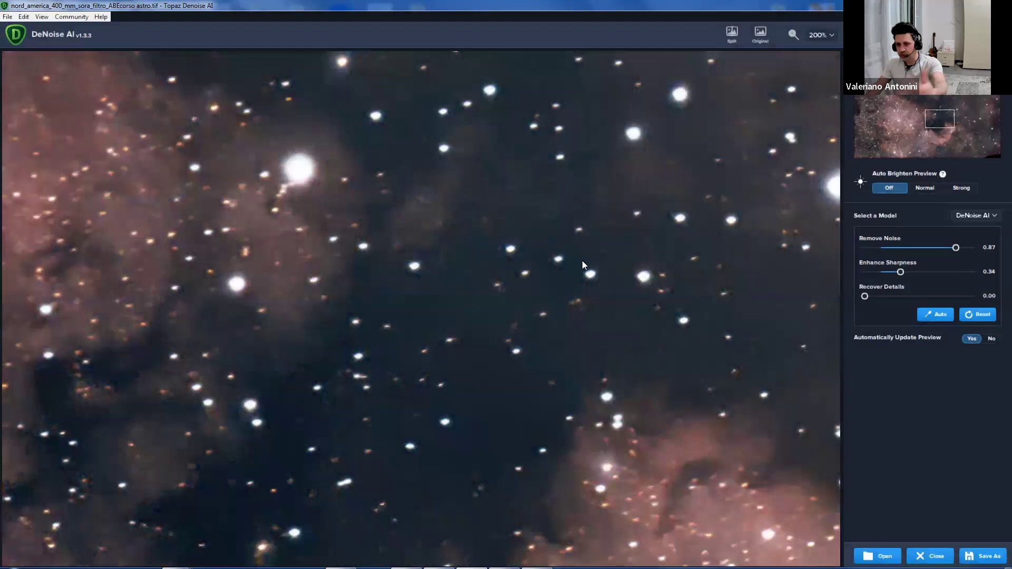
left_click(537, 286)
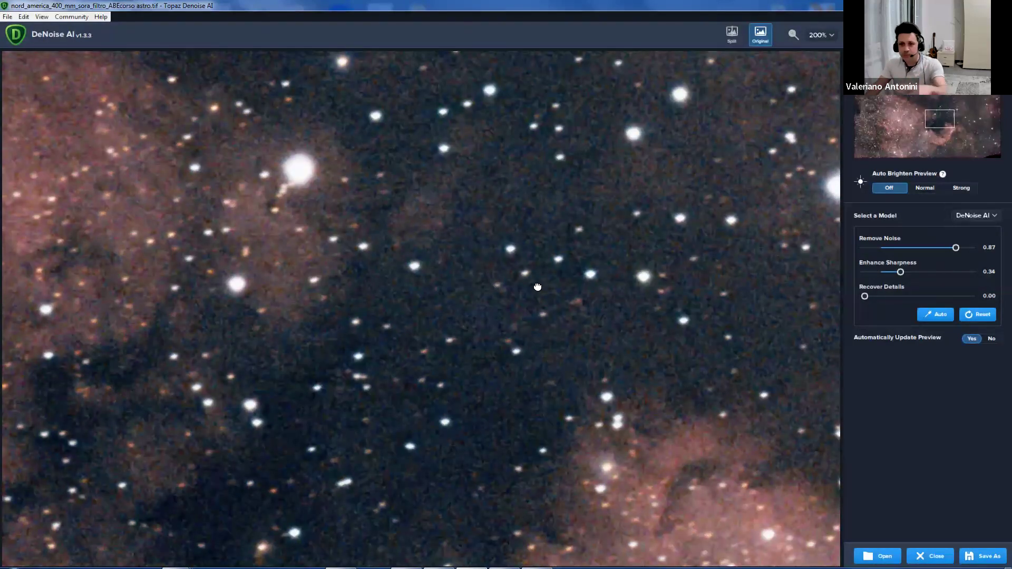
left_click_drag(537, 286, 537, 286)
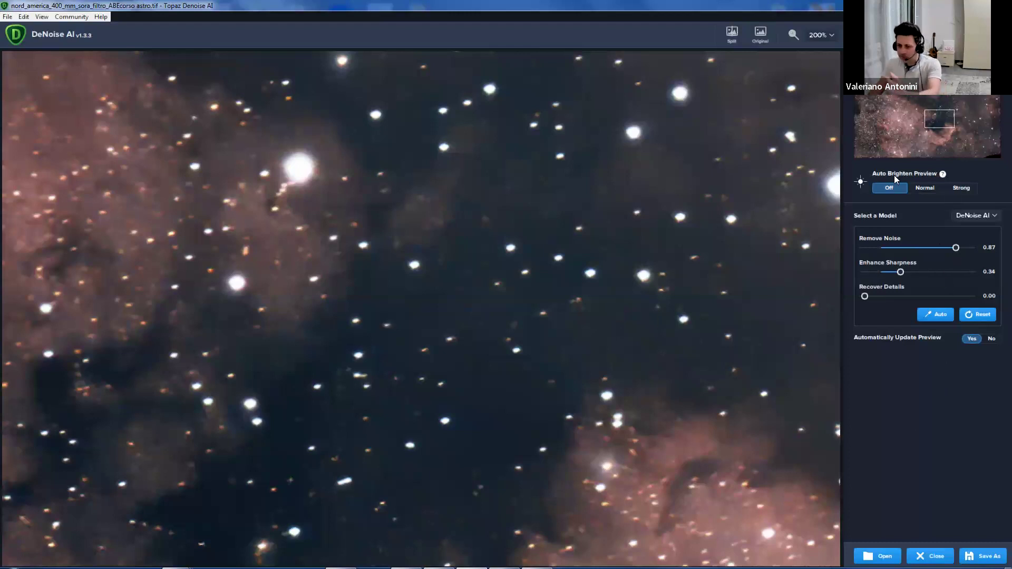
- Save the denoised image under the suggested "-denoise" name as a JPG at quality 10 with the sRGB color profile
left_click(831, 34)
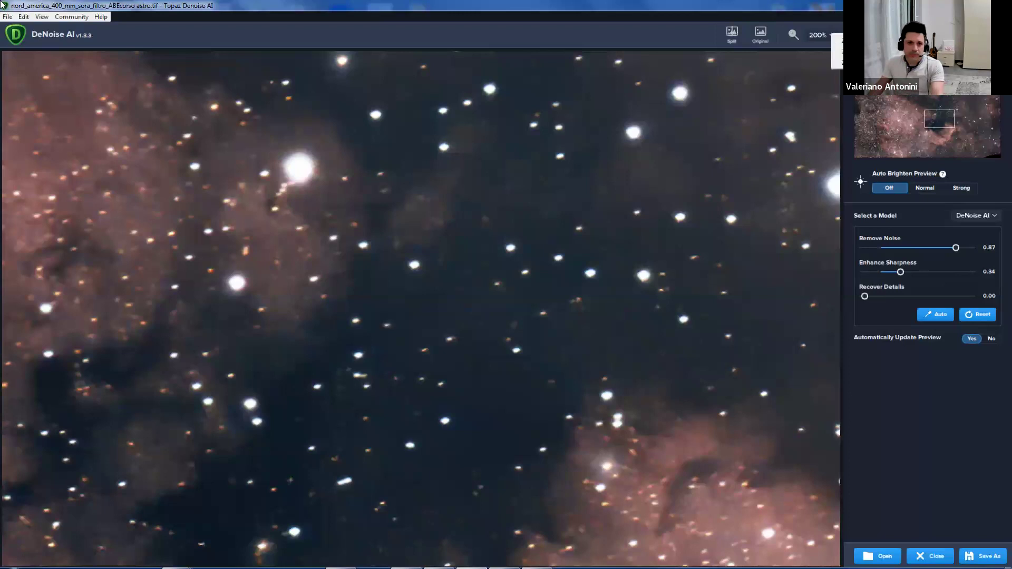
left_click(11, 20)
left_click(11, 20)
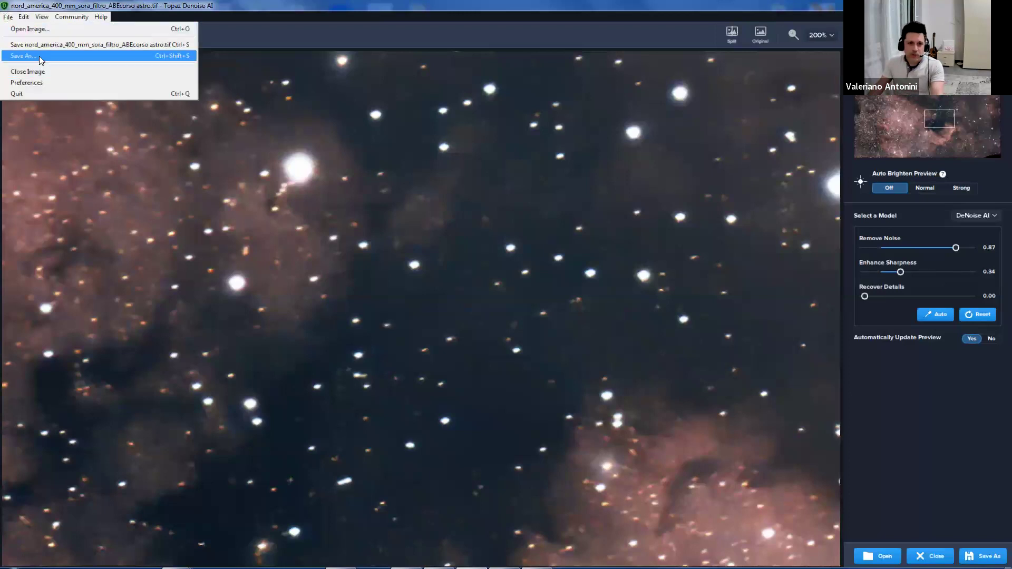
left_click(39, 56)
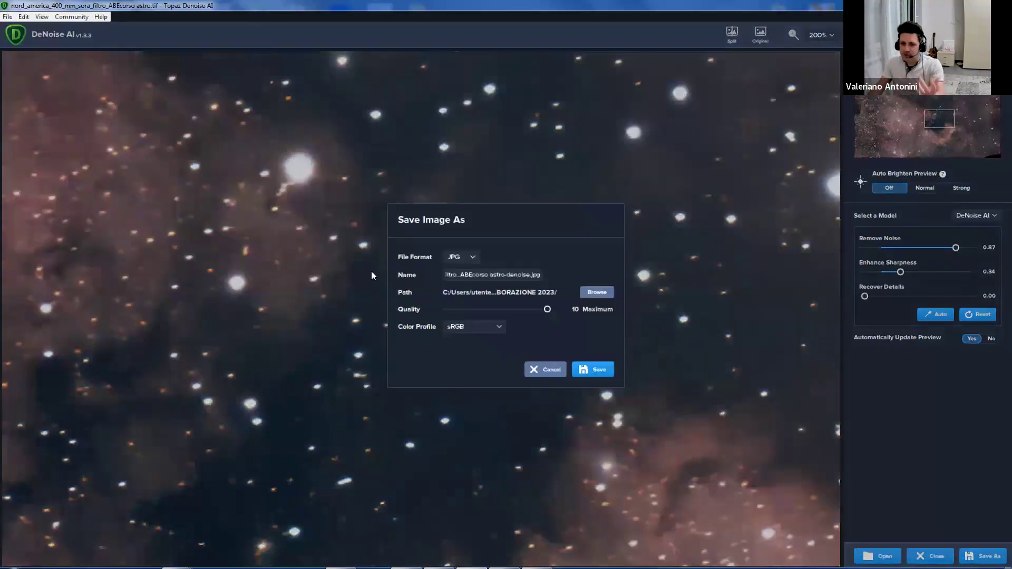
left_click(604, 370)
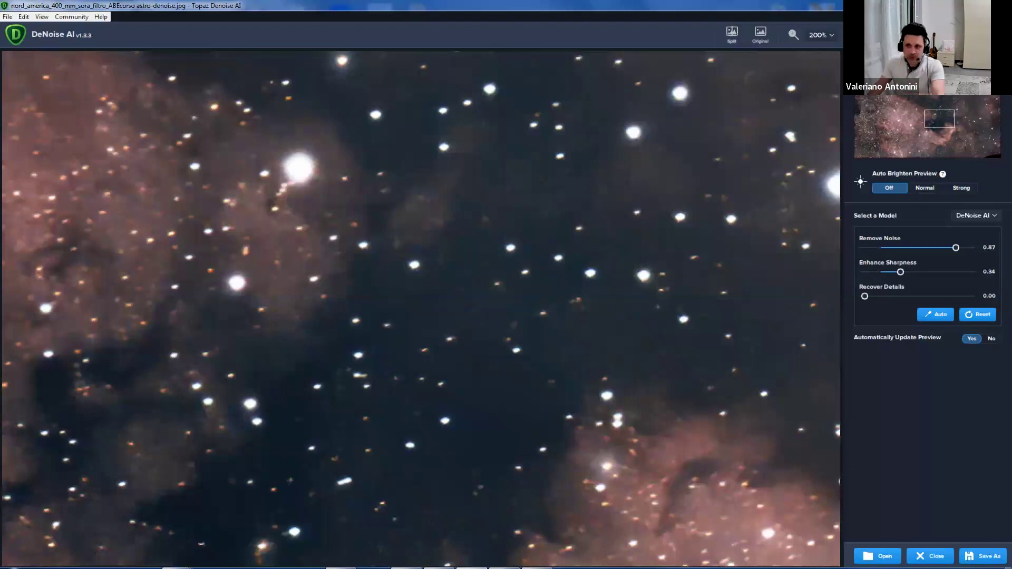
- Open the saved nord_america_400_mm_sora_filtro_ABEcorso astro-denoise.jpg from the desktop's CORSO ELABORAZIONE 2023 folder
key("super+d")
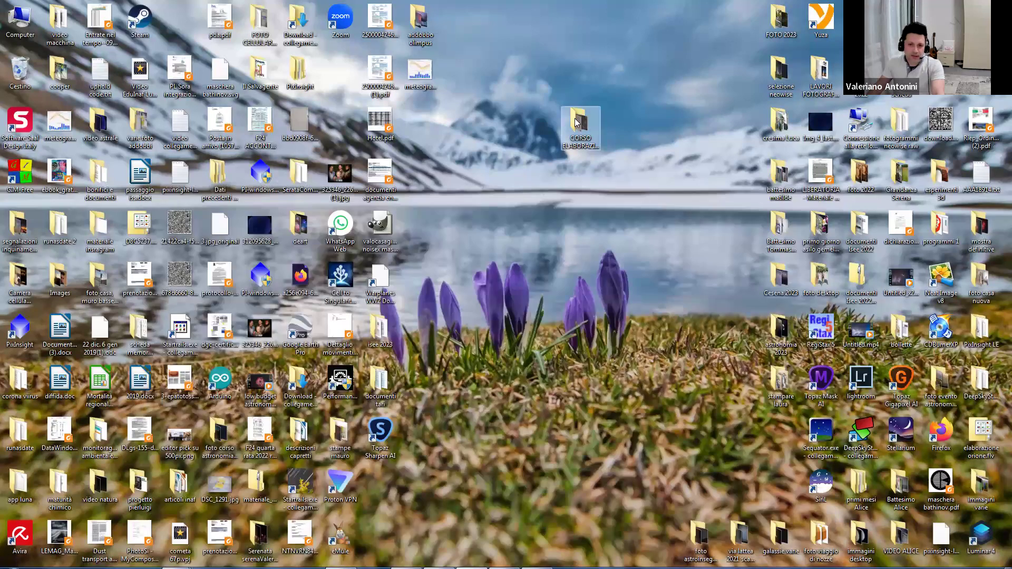
double_click(576, 122)
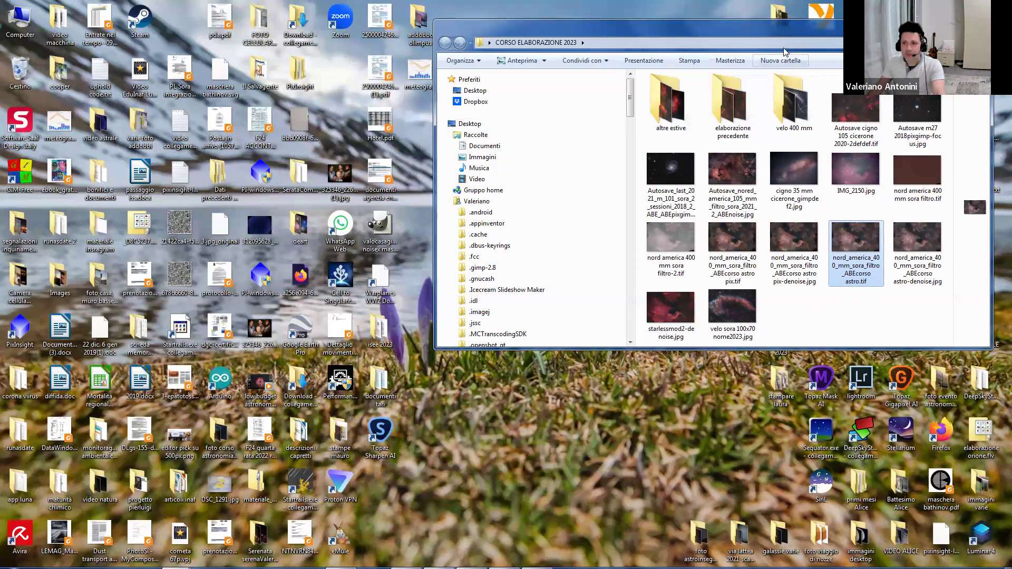
left_click_drag(726, 25, 673, 18)
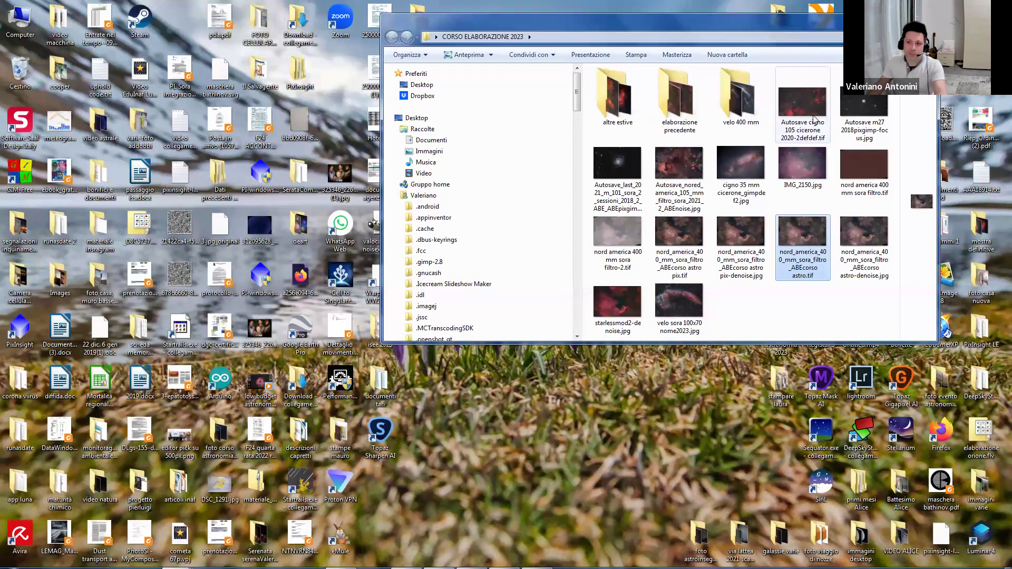
double_click(864, 232)
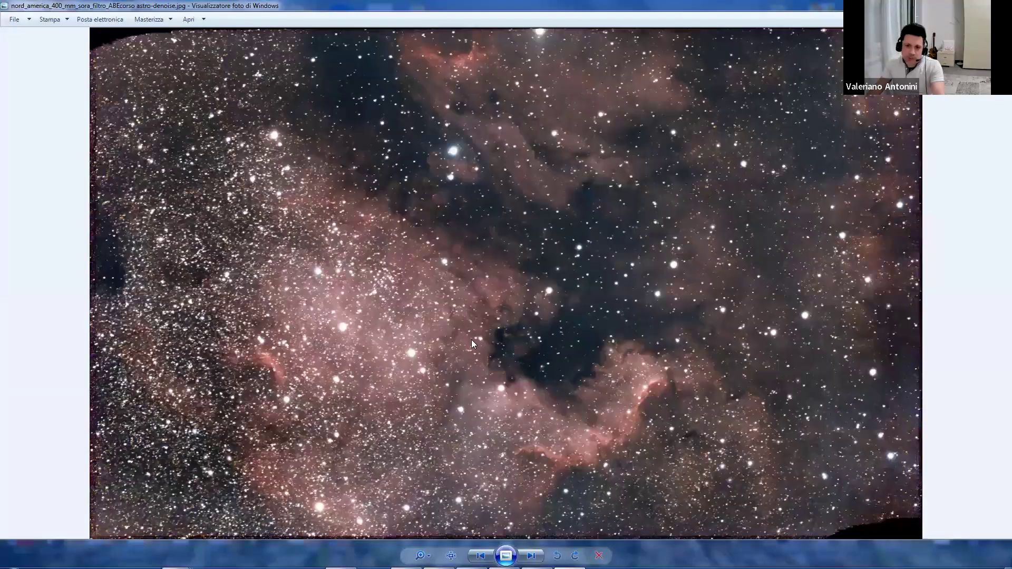
- Examine the denoised nebula's dark region and bright ridge up close, return to the full image and close it
scroll(508, 322, "up", 1)
scroll(523, 321, "up", 3)
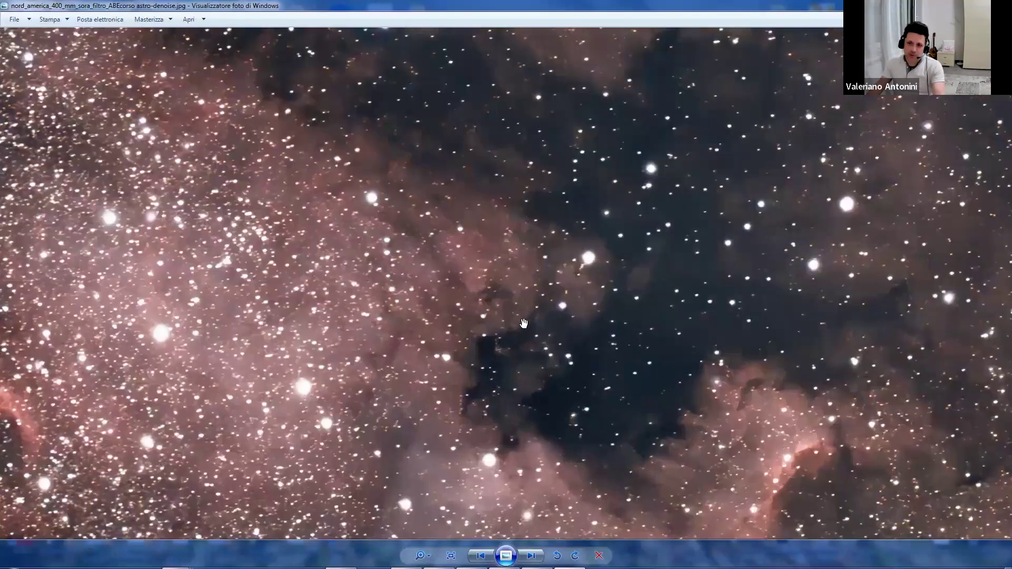
scroll(661, 336, "up", 2)
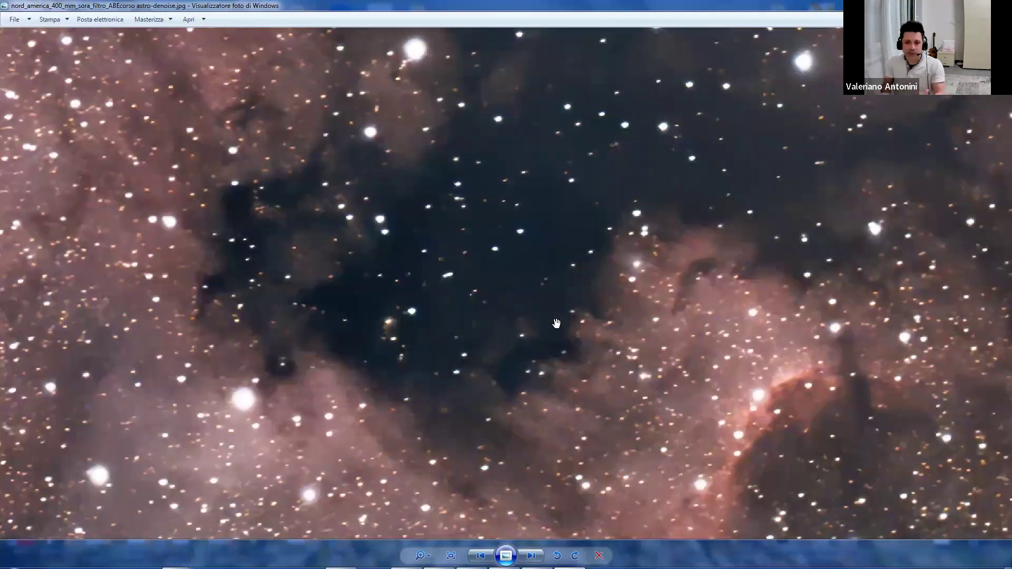
scroll(569, 293, "down", 4)
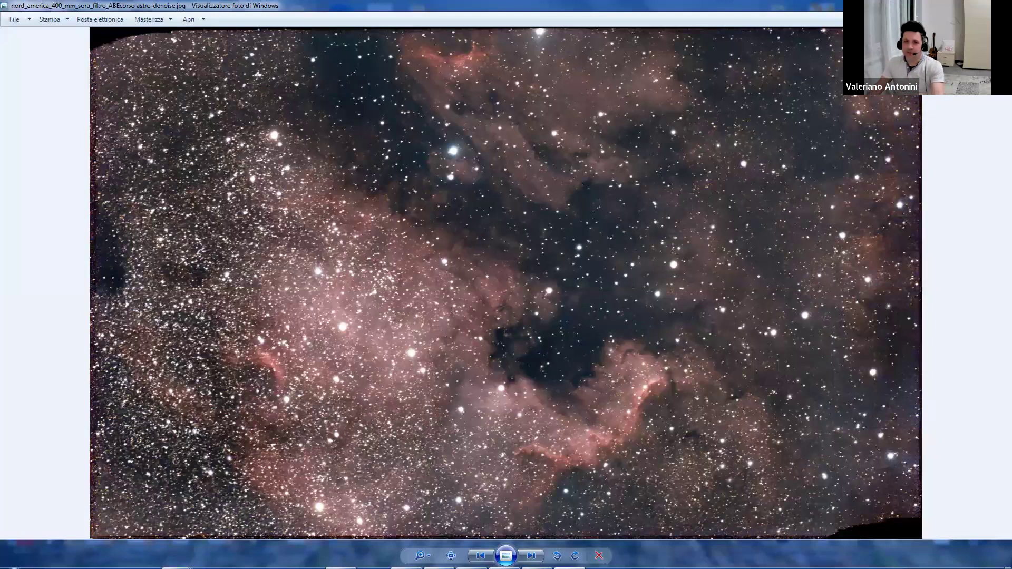
key("alt+F4")
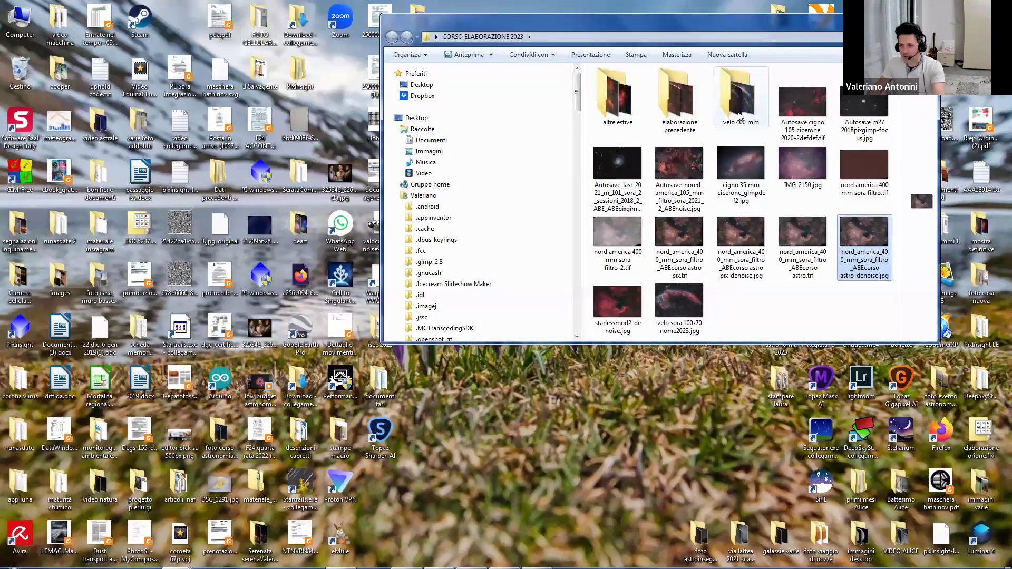
- Open valocasagimp.jpg from the velo 400 mm folder with the folder window maximized
double_click(743, 112)
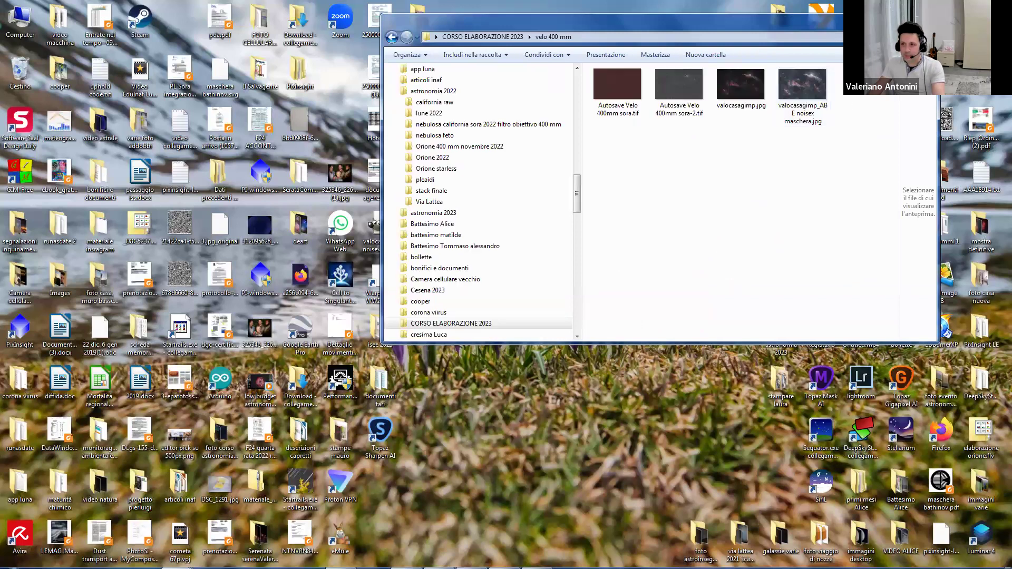
key("super+Up")
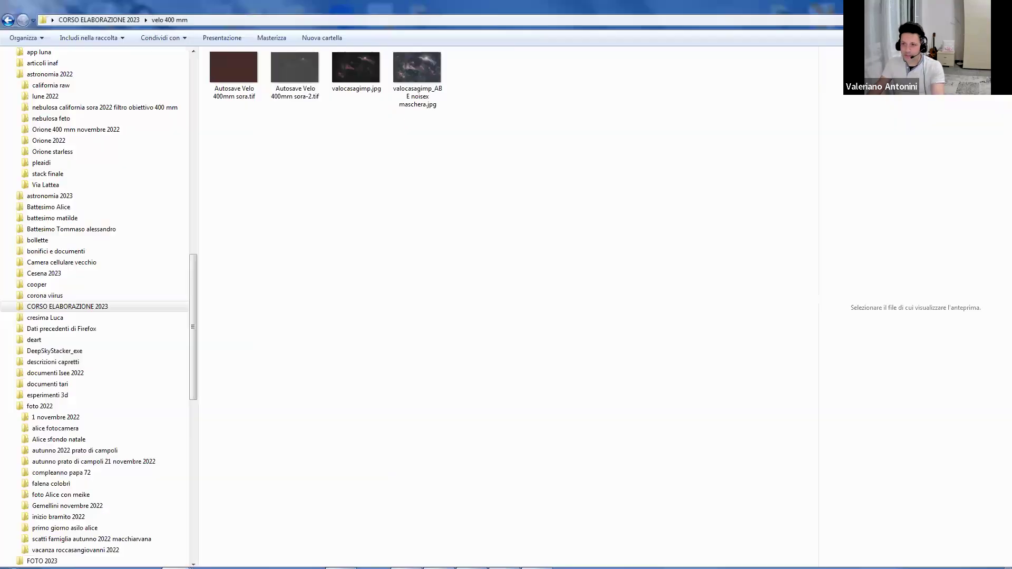
left_click(371, 89)
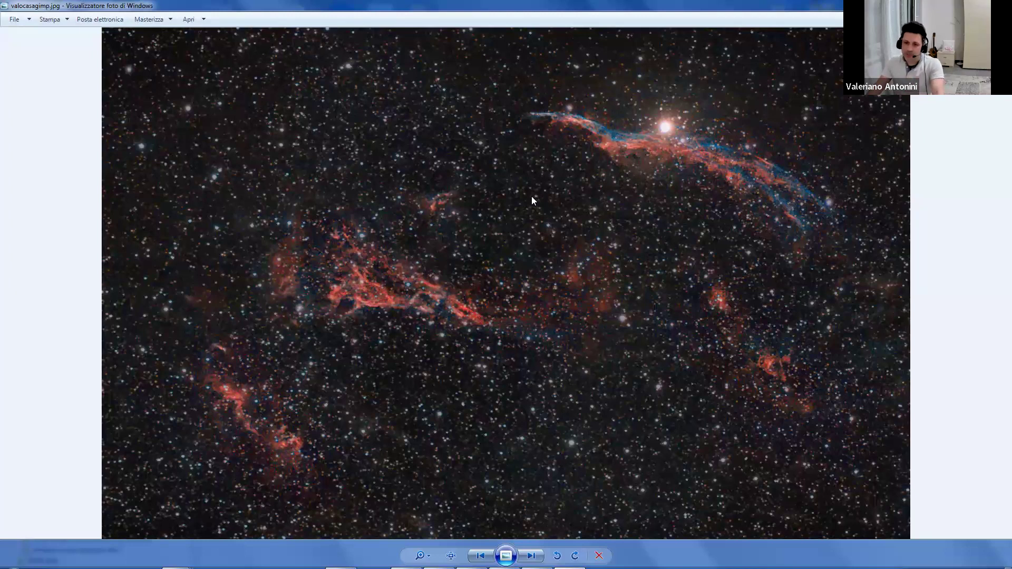
- Inspect the stars and filaments of the Veil nebula photo up close, then view the valocasagimp_ABE noisex maschera.jpg version
scroll(537, 212, "up", 2)
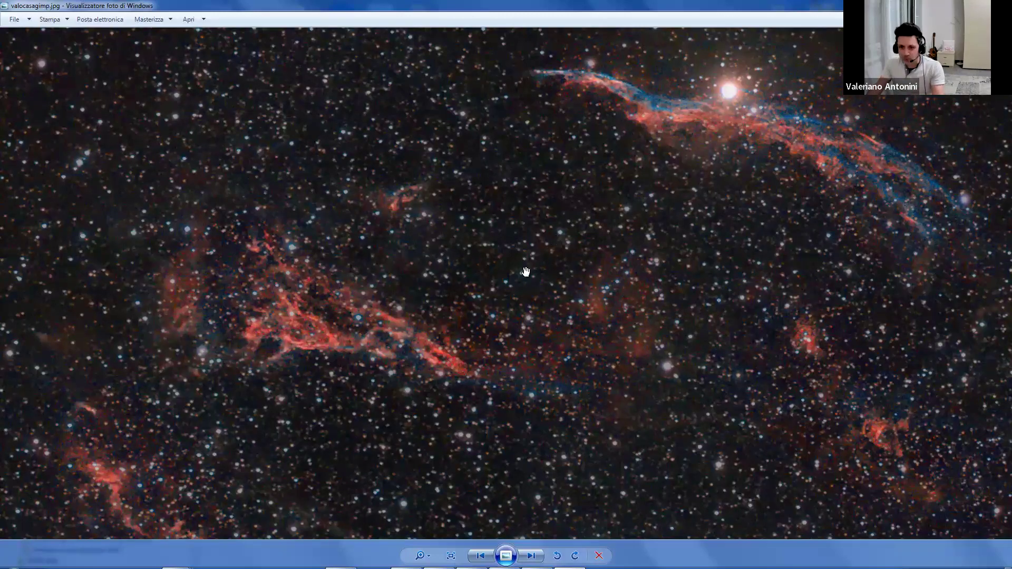
scroll(525, 271, "up", 3)
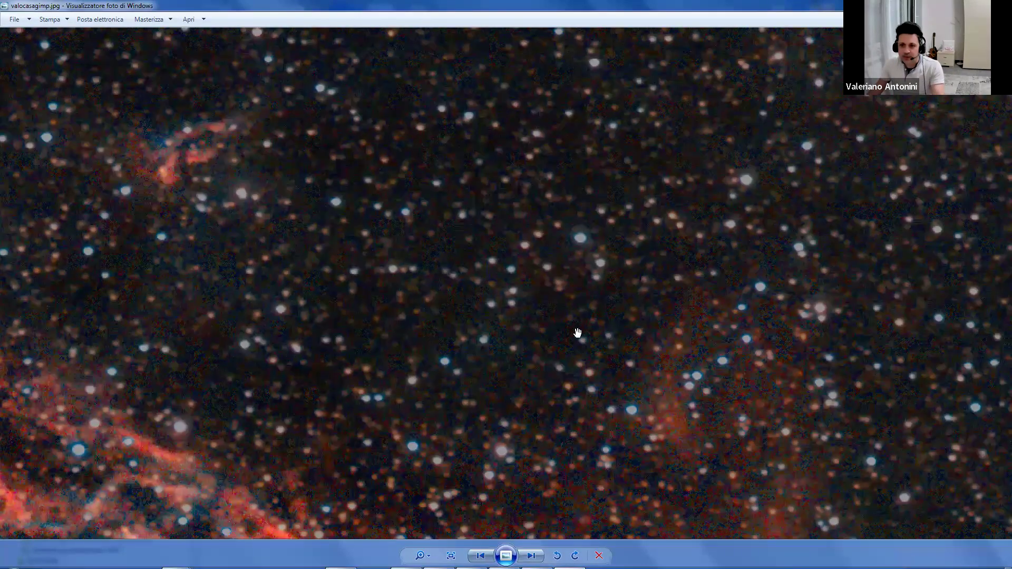
scroll(577, 332, "down", 3)
scroll(389, 309, "up", 3)
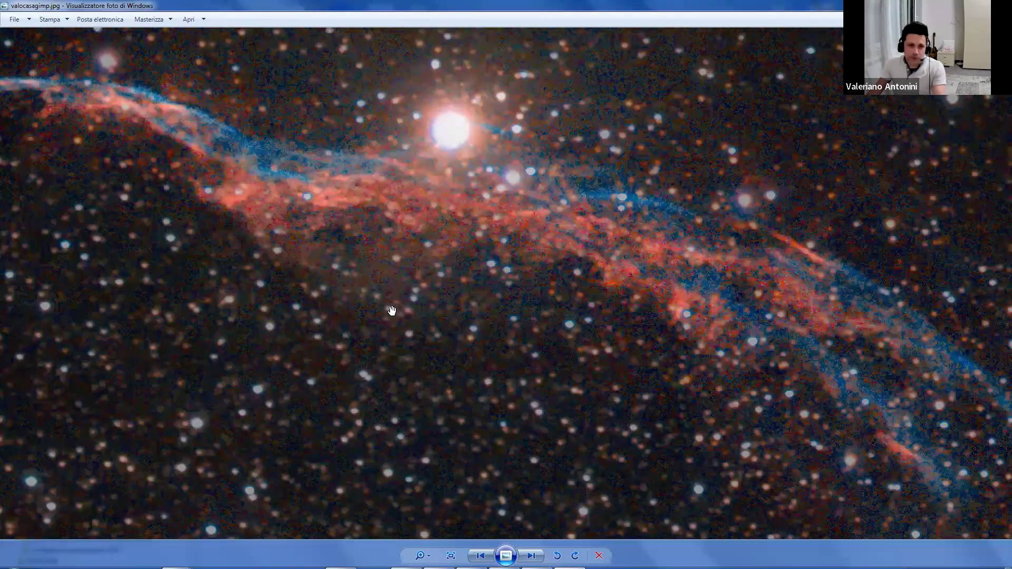
scroll(392, 313, "down", 5)
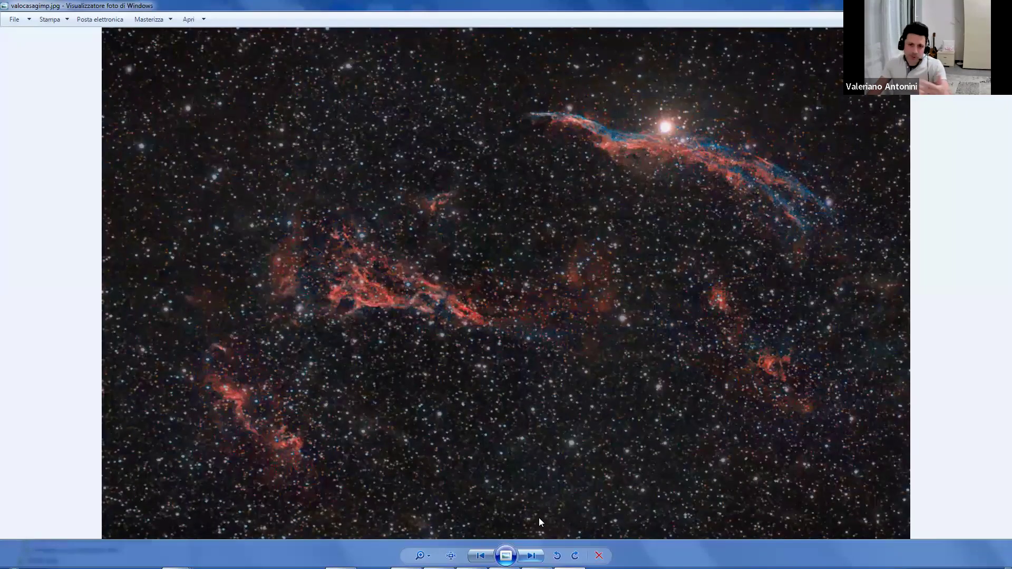
key("Right")
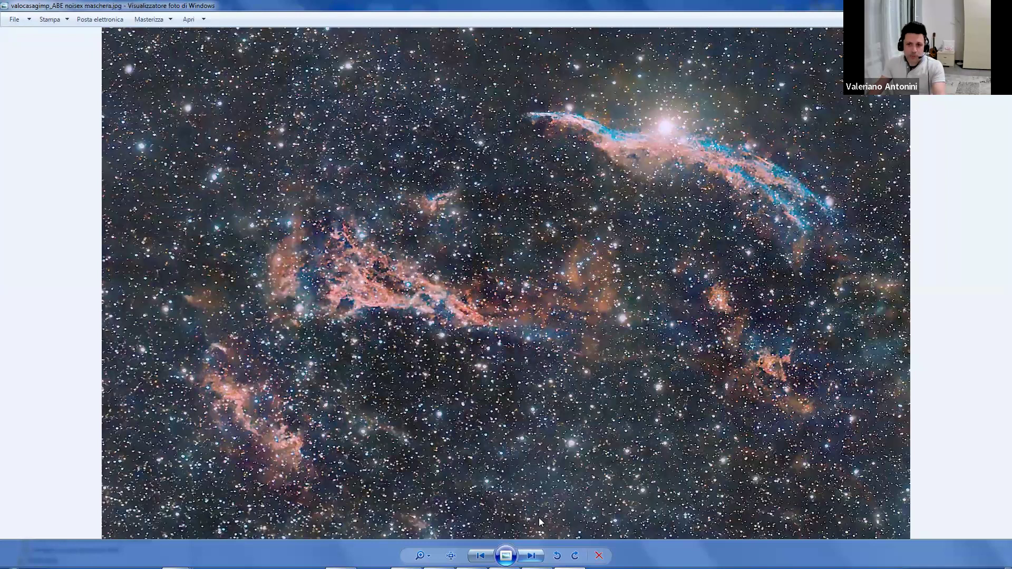
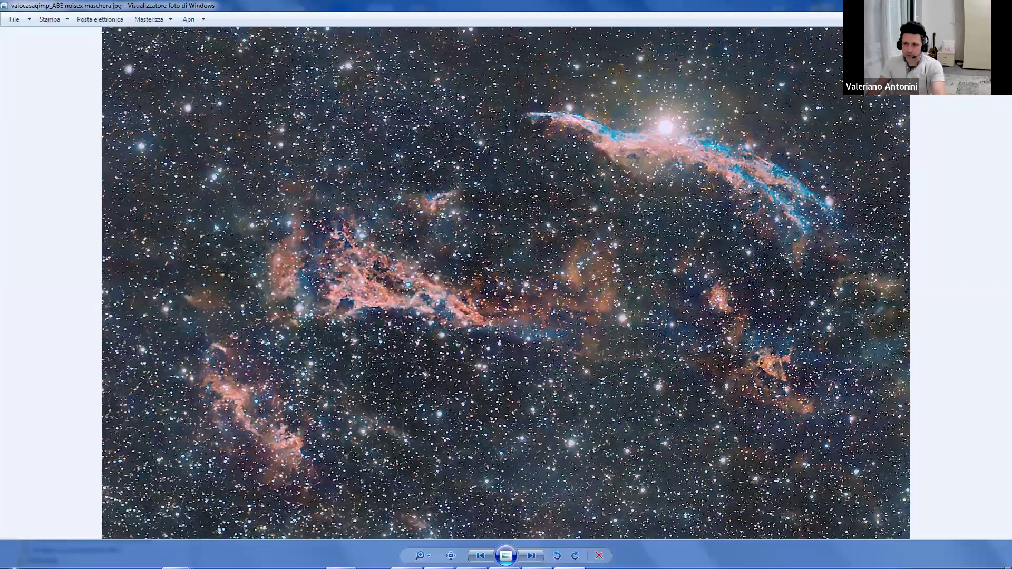
- View velo sora 100x70 nome2023.jpg from the CORSO ELABORAZIONE 2023 folder, close it and restore the folder window to its smaller size
key("alt+Tab")
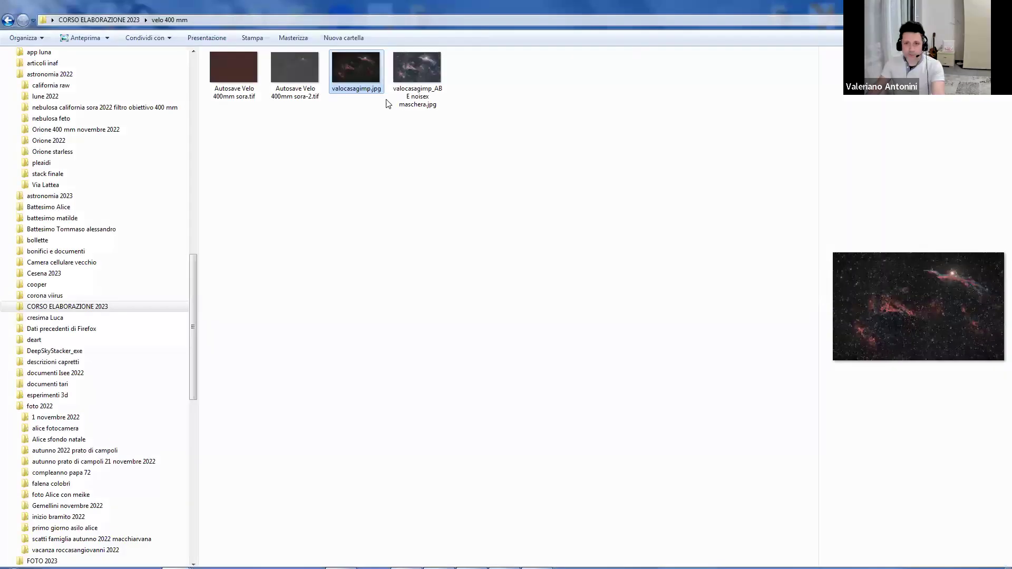
left_click(99, 19)
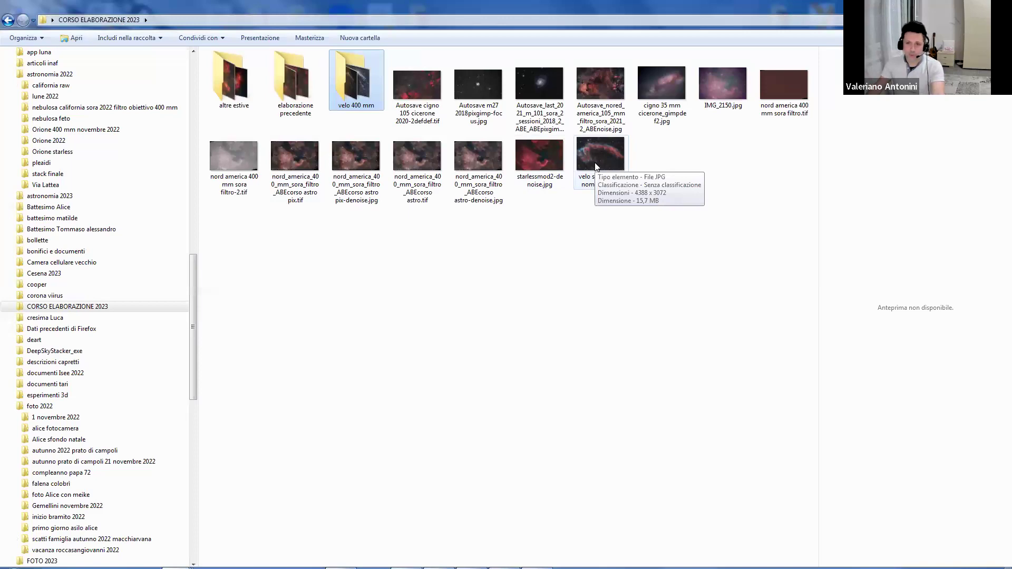
double_click(595, 166)
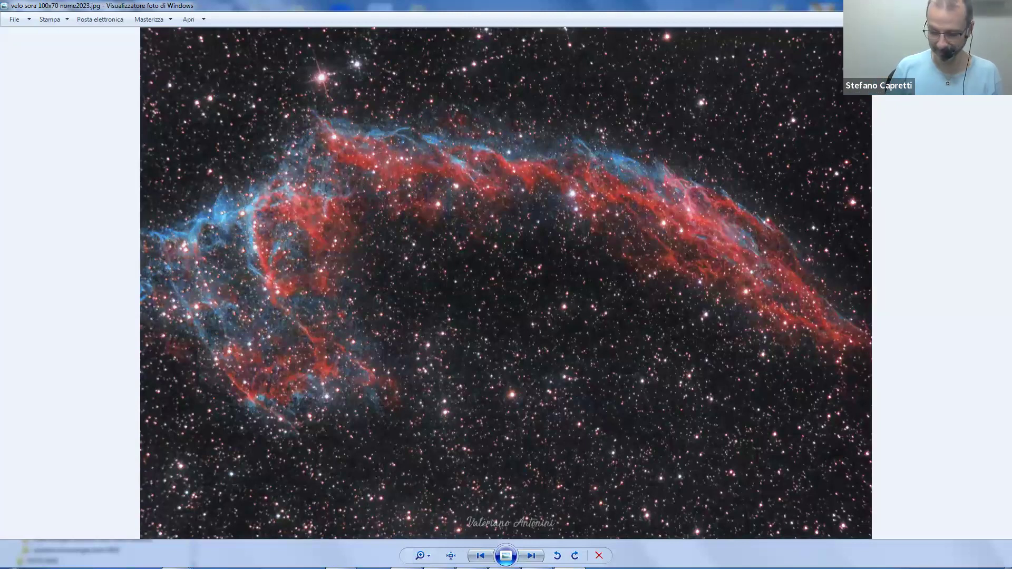
key("alt+F4")
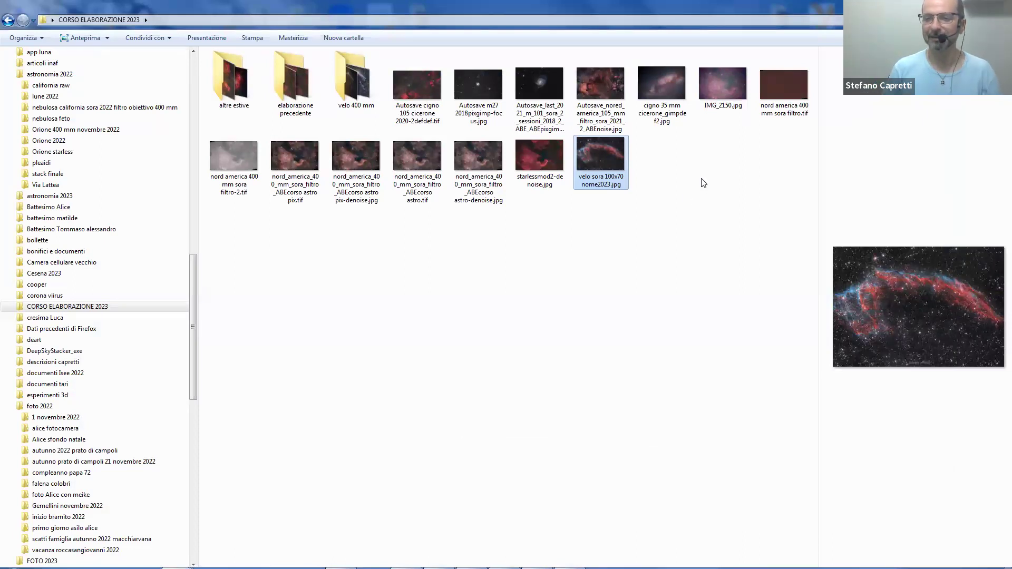
mouse_move(583, 177)
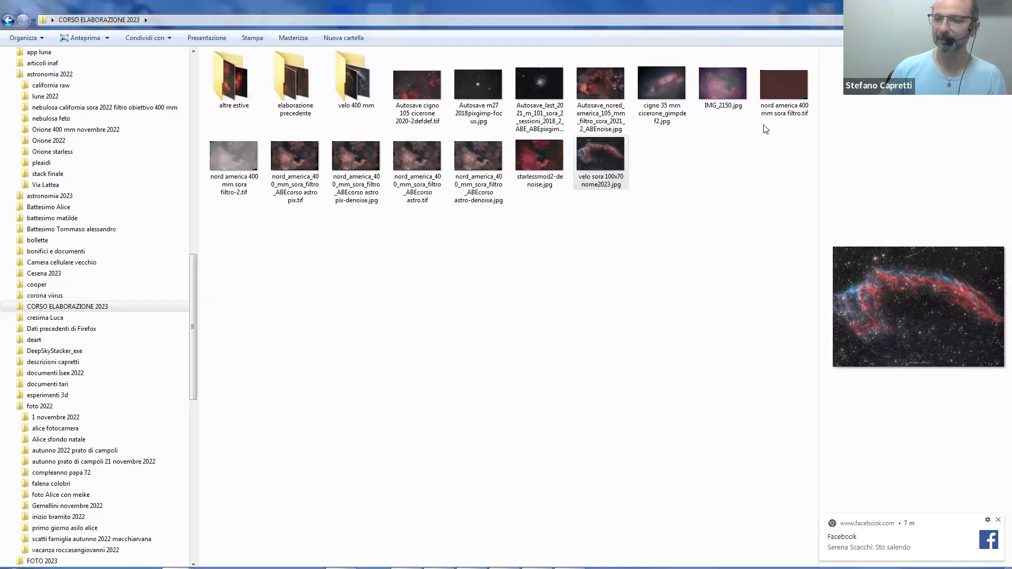
key("super+Down")
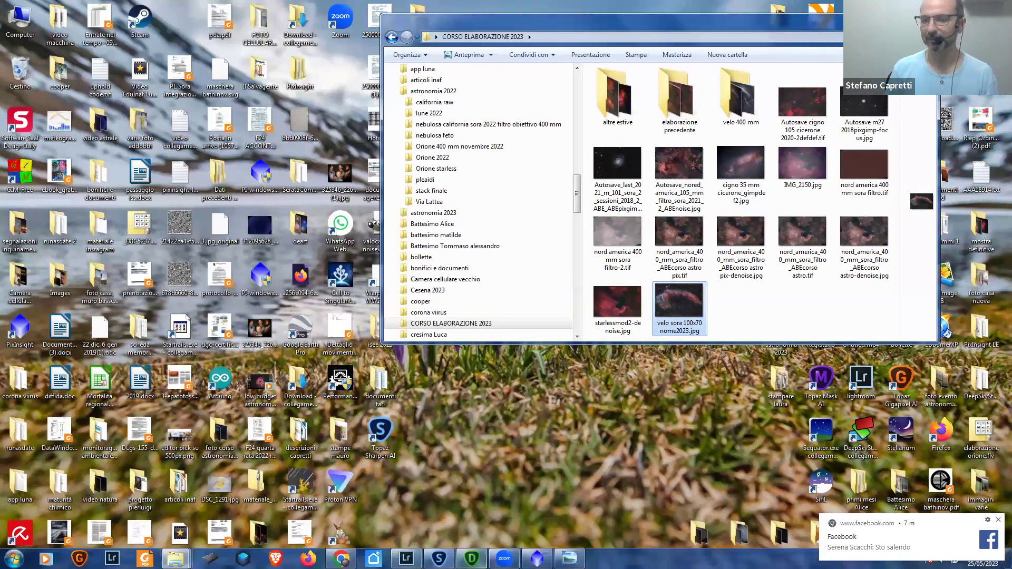